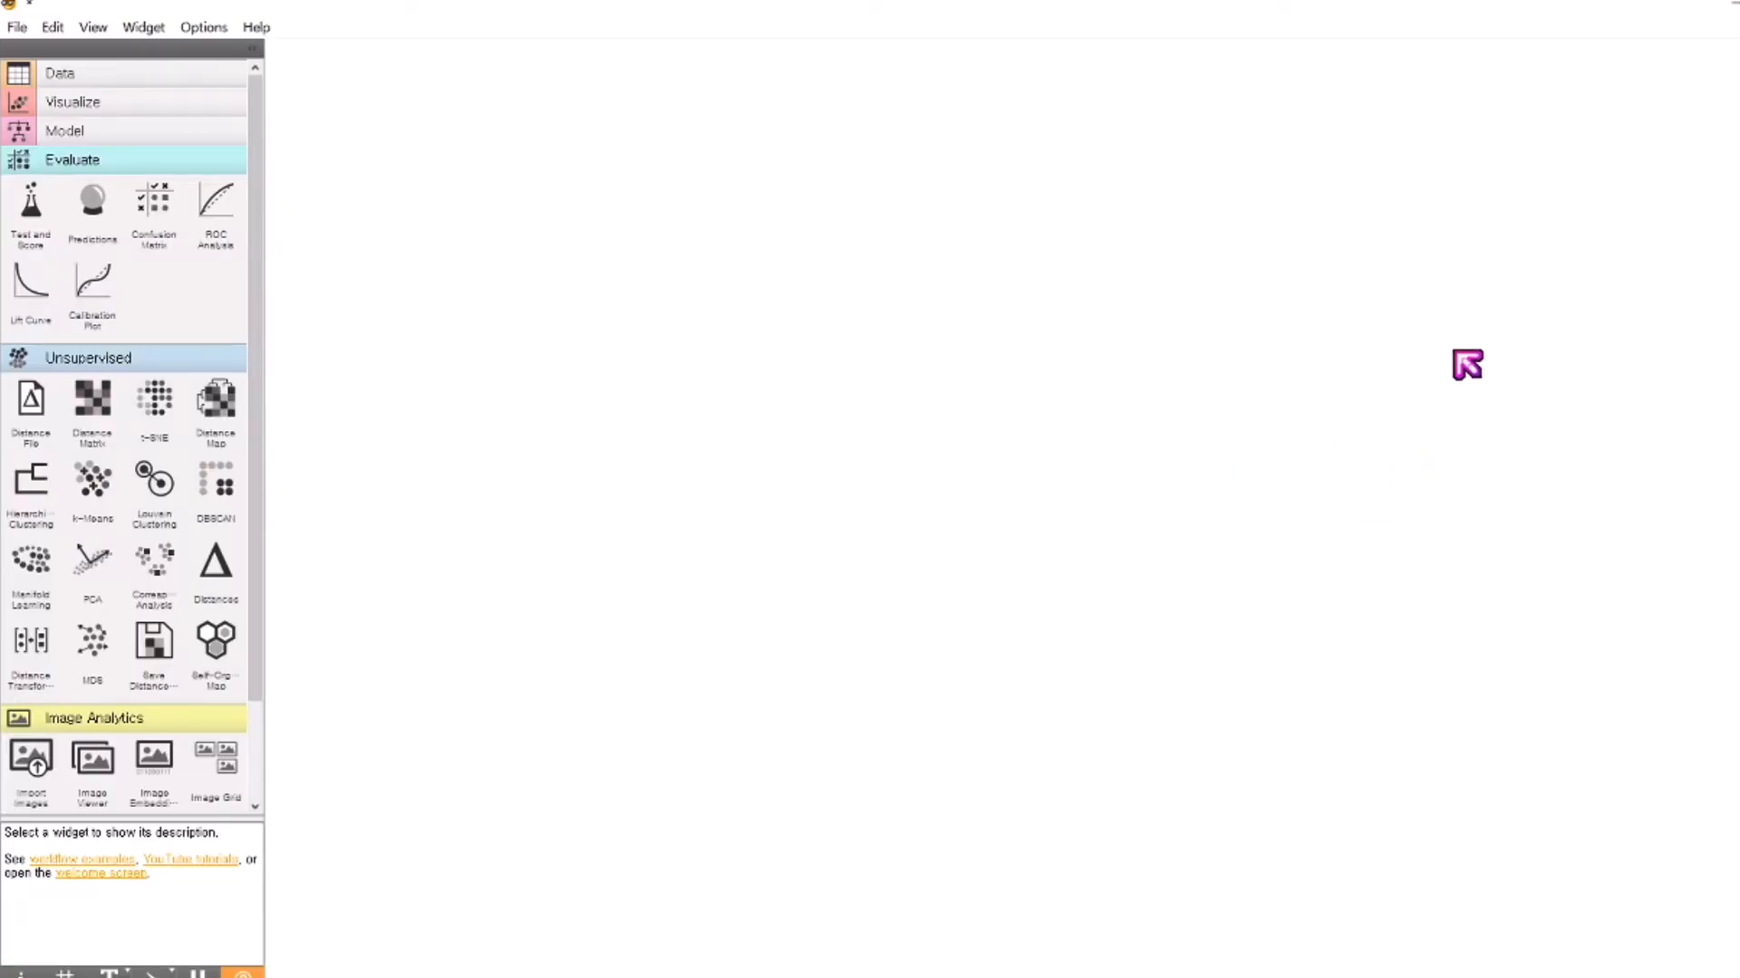
# - Add an Import Images widget to the empty workflow canvas
pyautogui.click(223, 164)
pyautogui.click(200, 192)
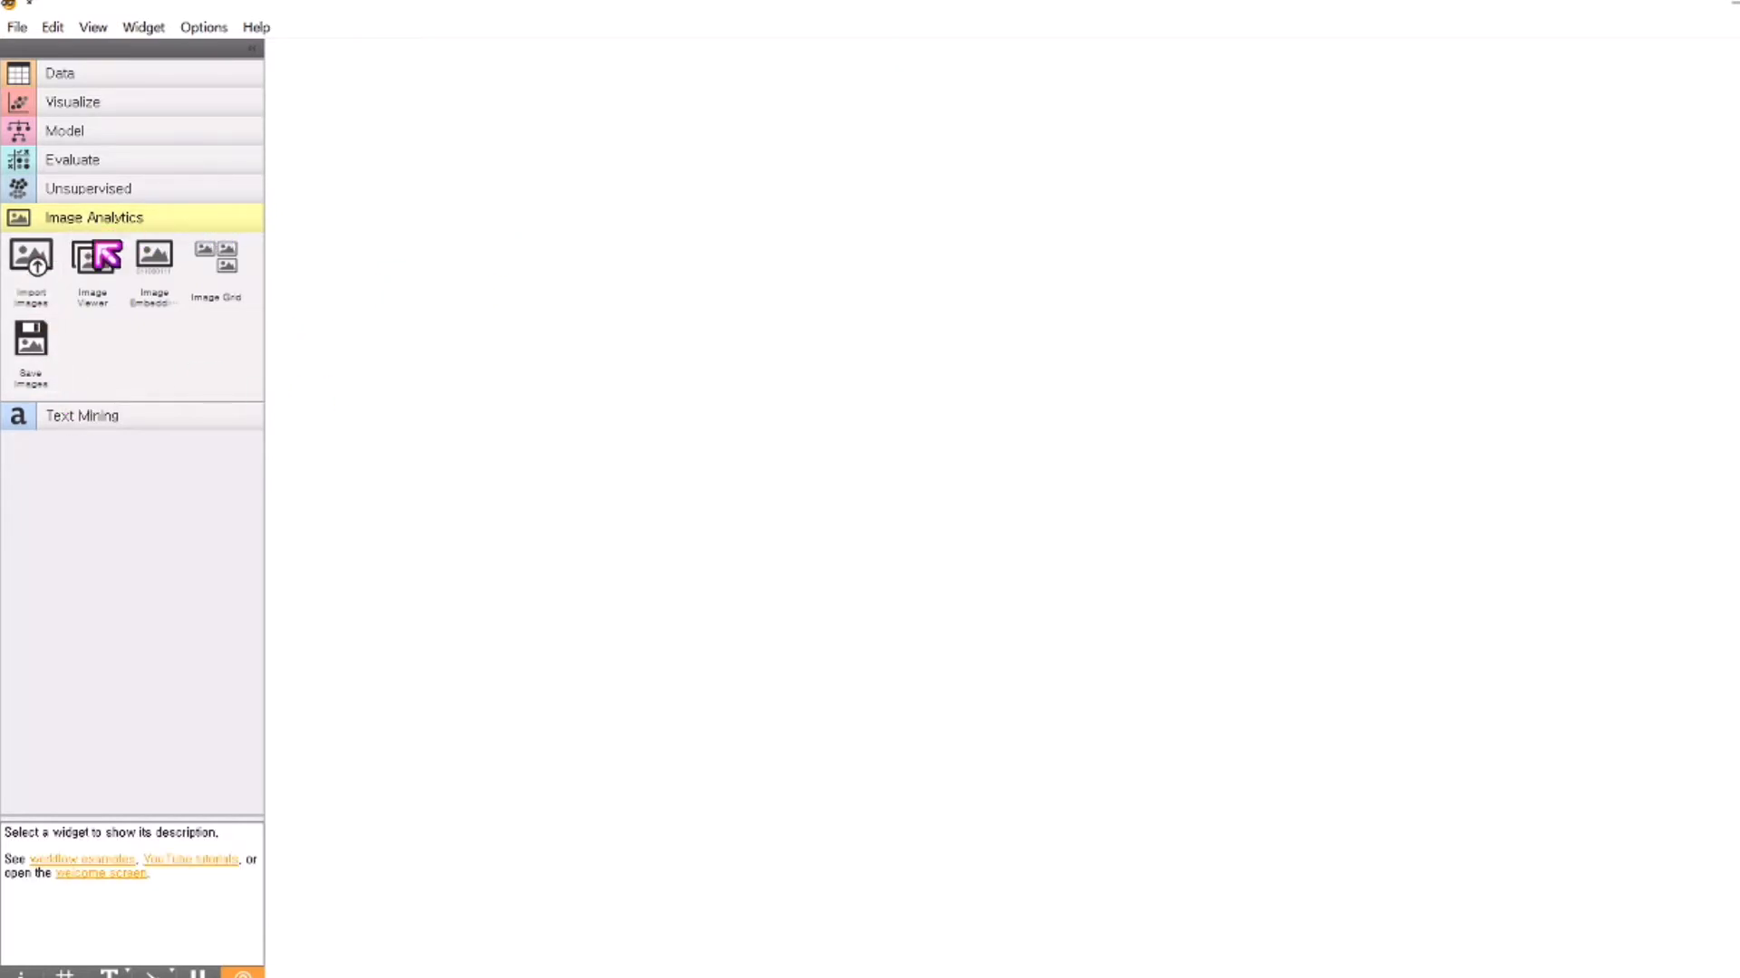
pyautogui.click(41, 259)
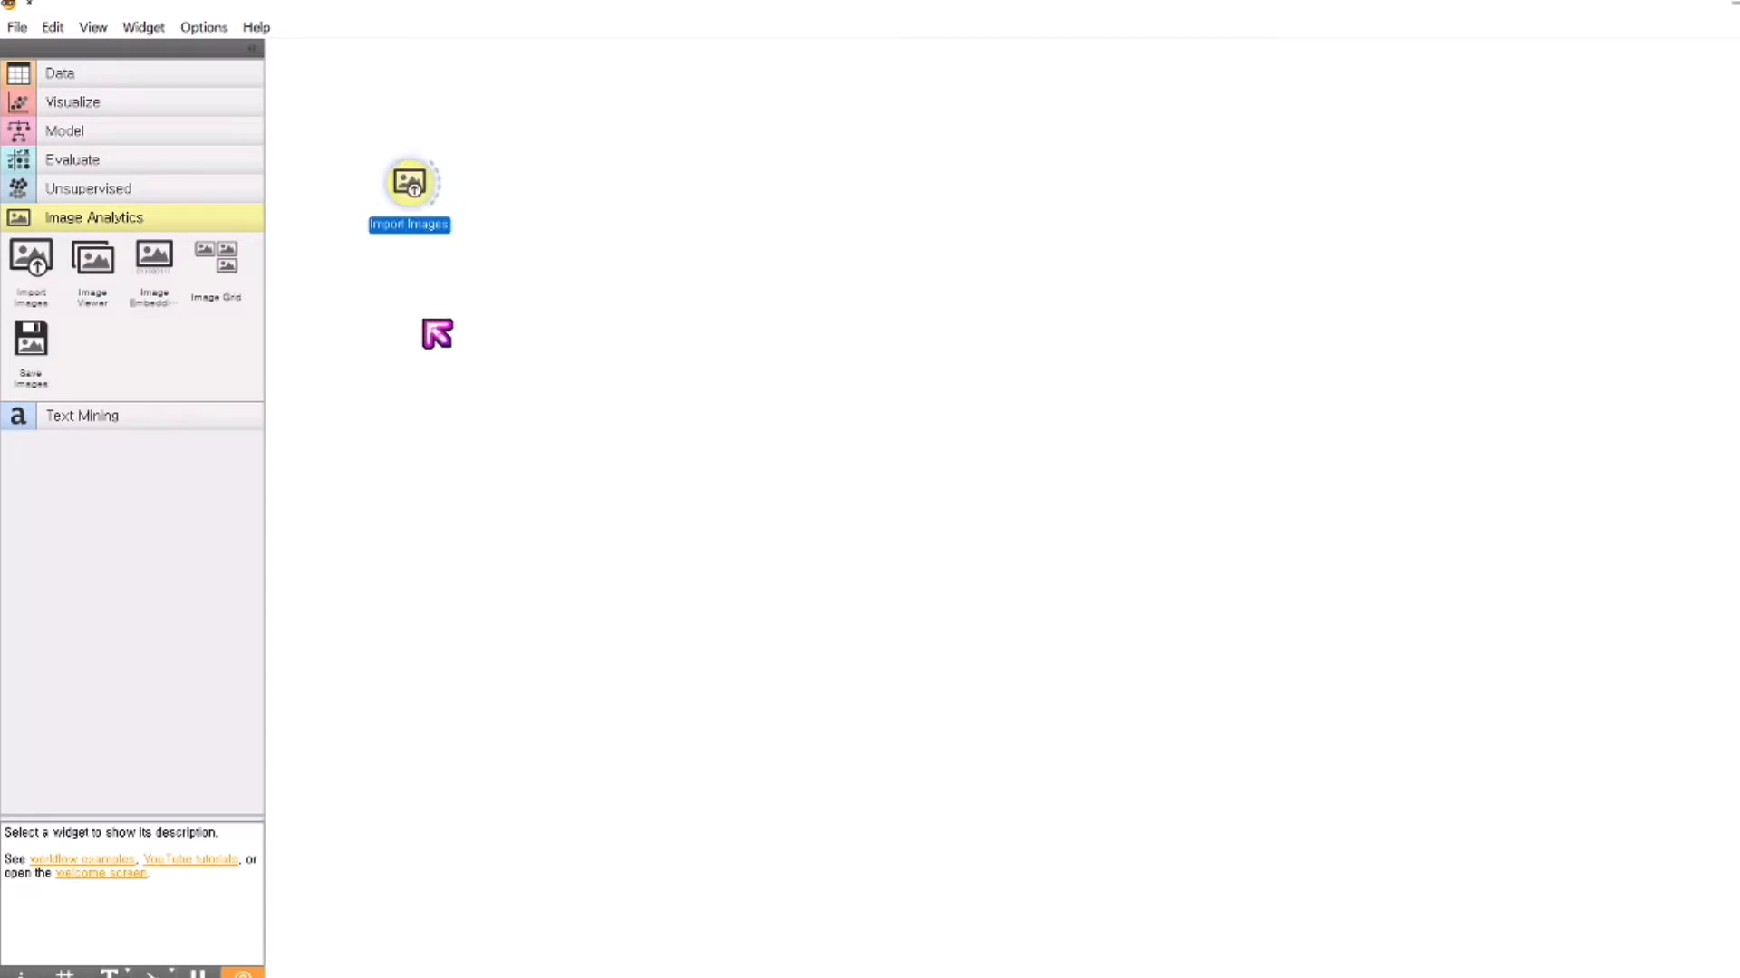
# - Load the Images folder from the Orange3 documents directory as the source of the Import Images widget
pyautogui.doubleClick(415, 184)
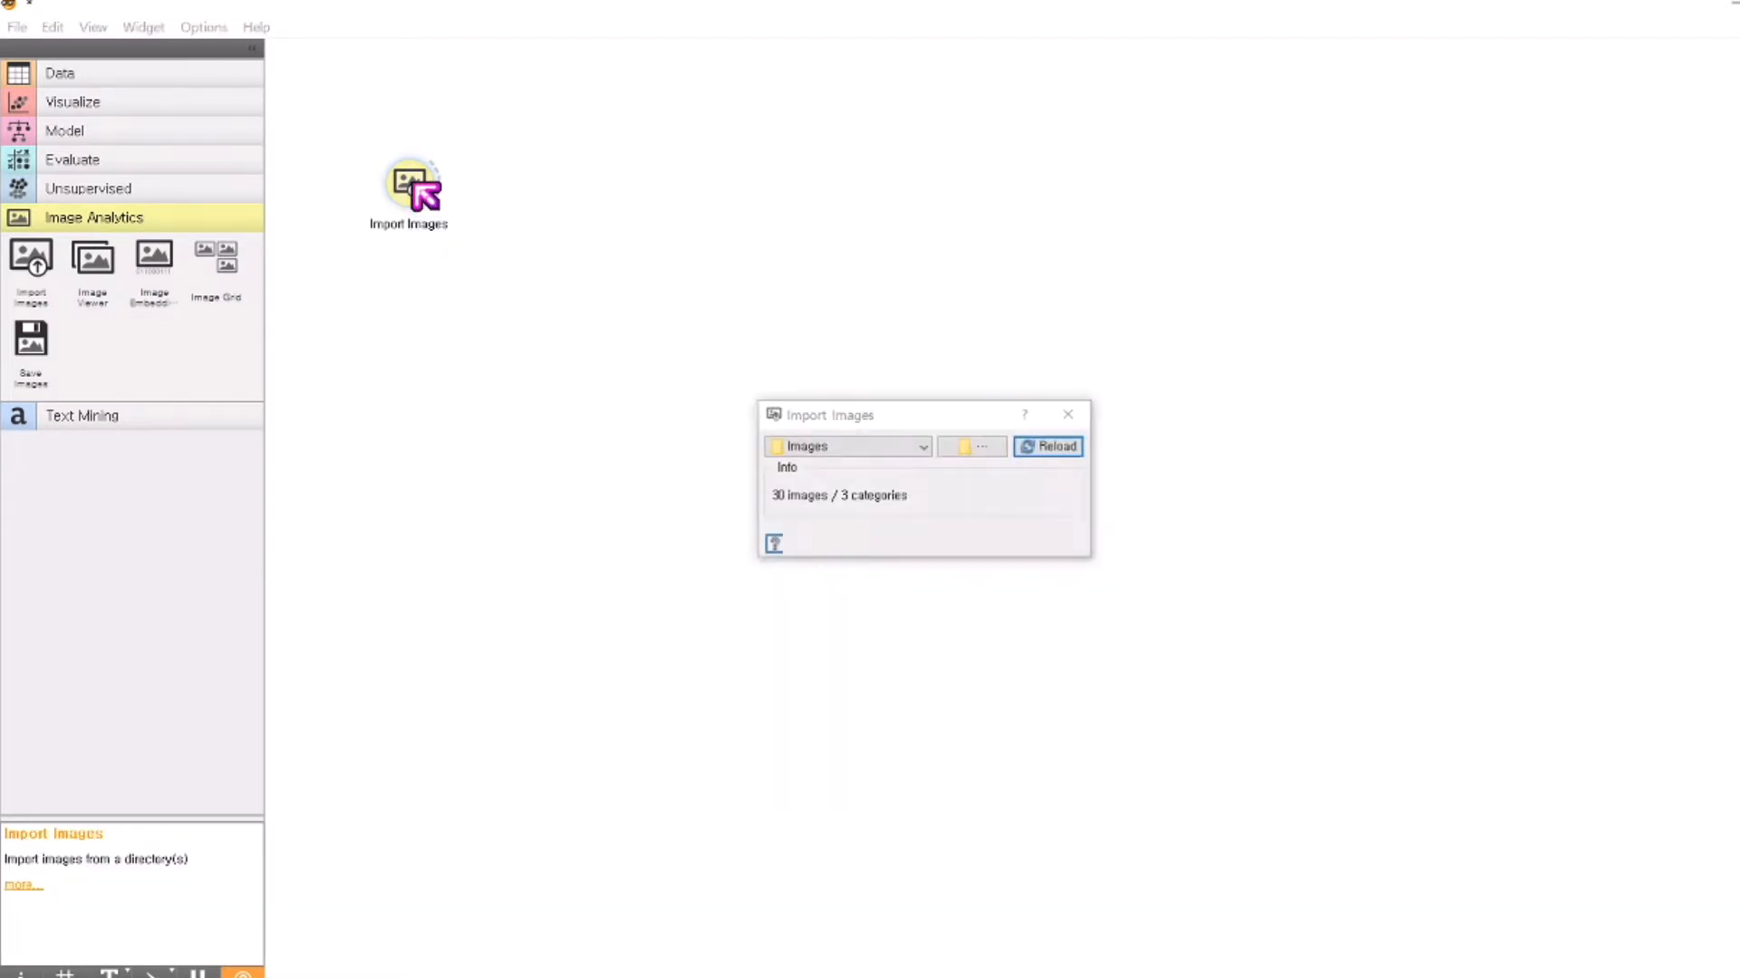
pyautogui.click(982, 449)
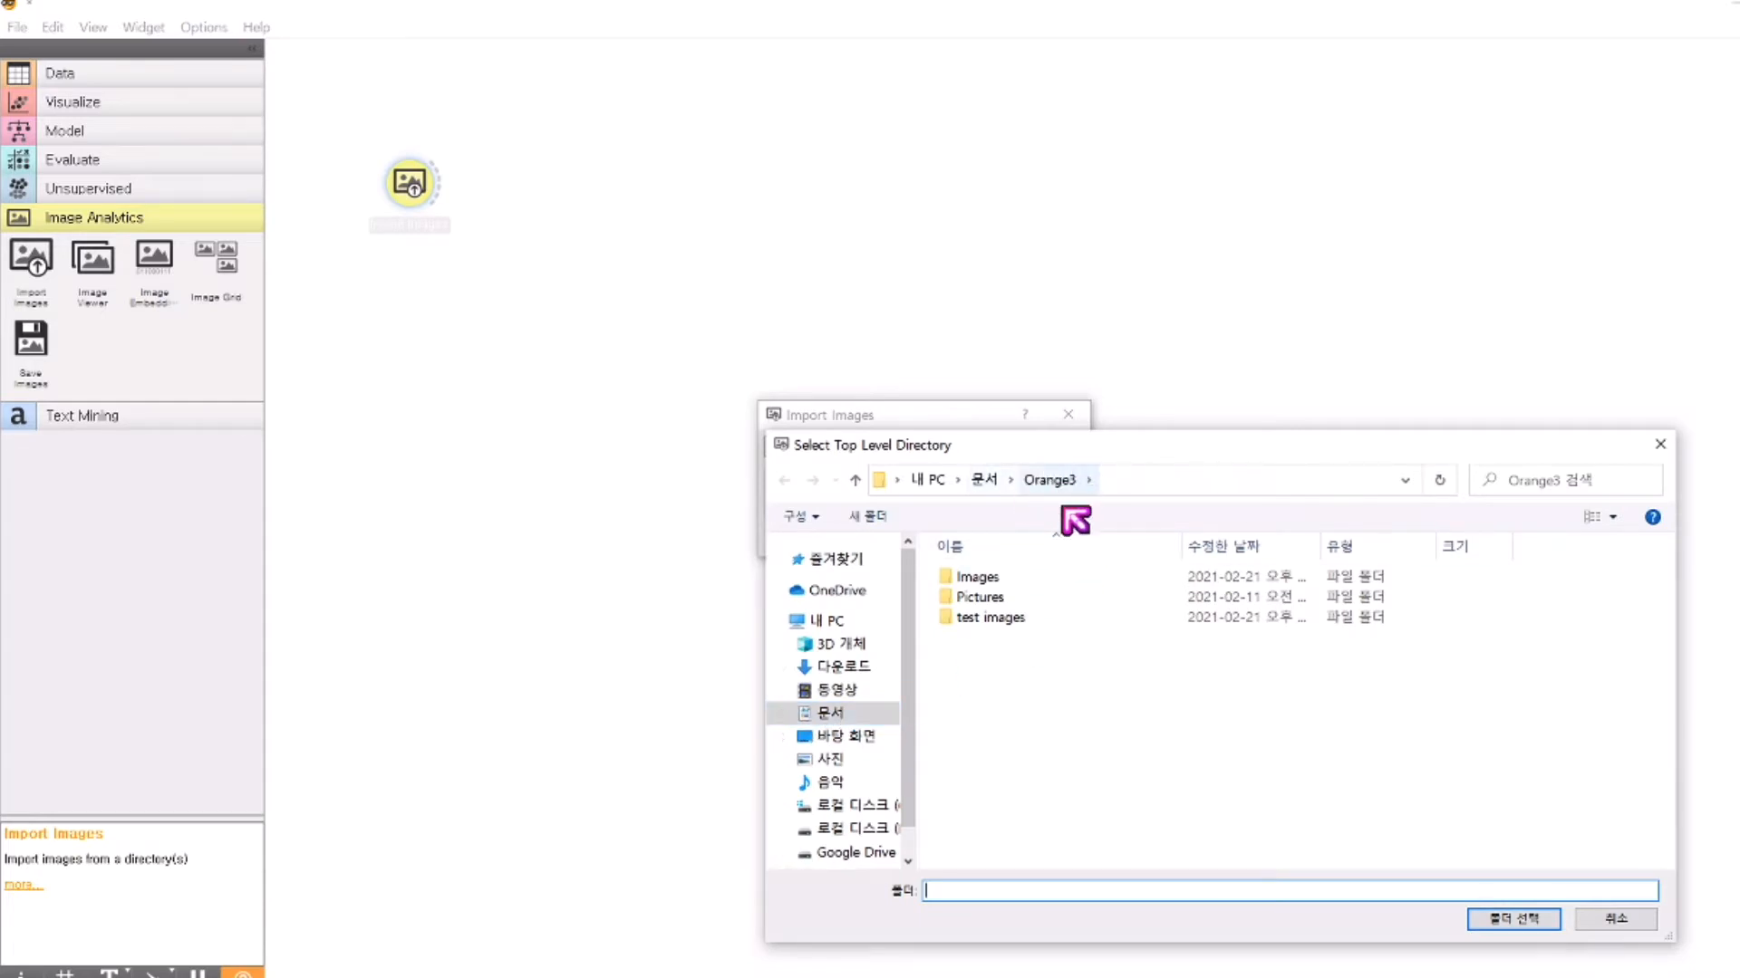
pyautogui.click(1012, 577)
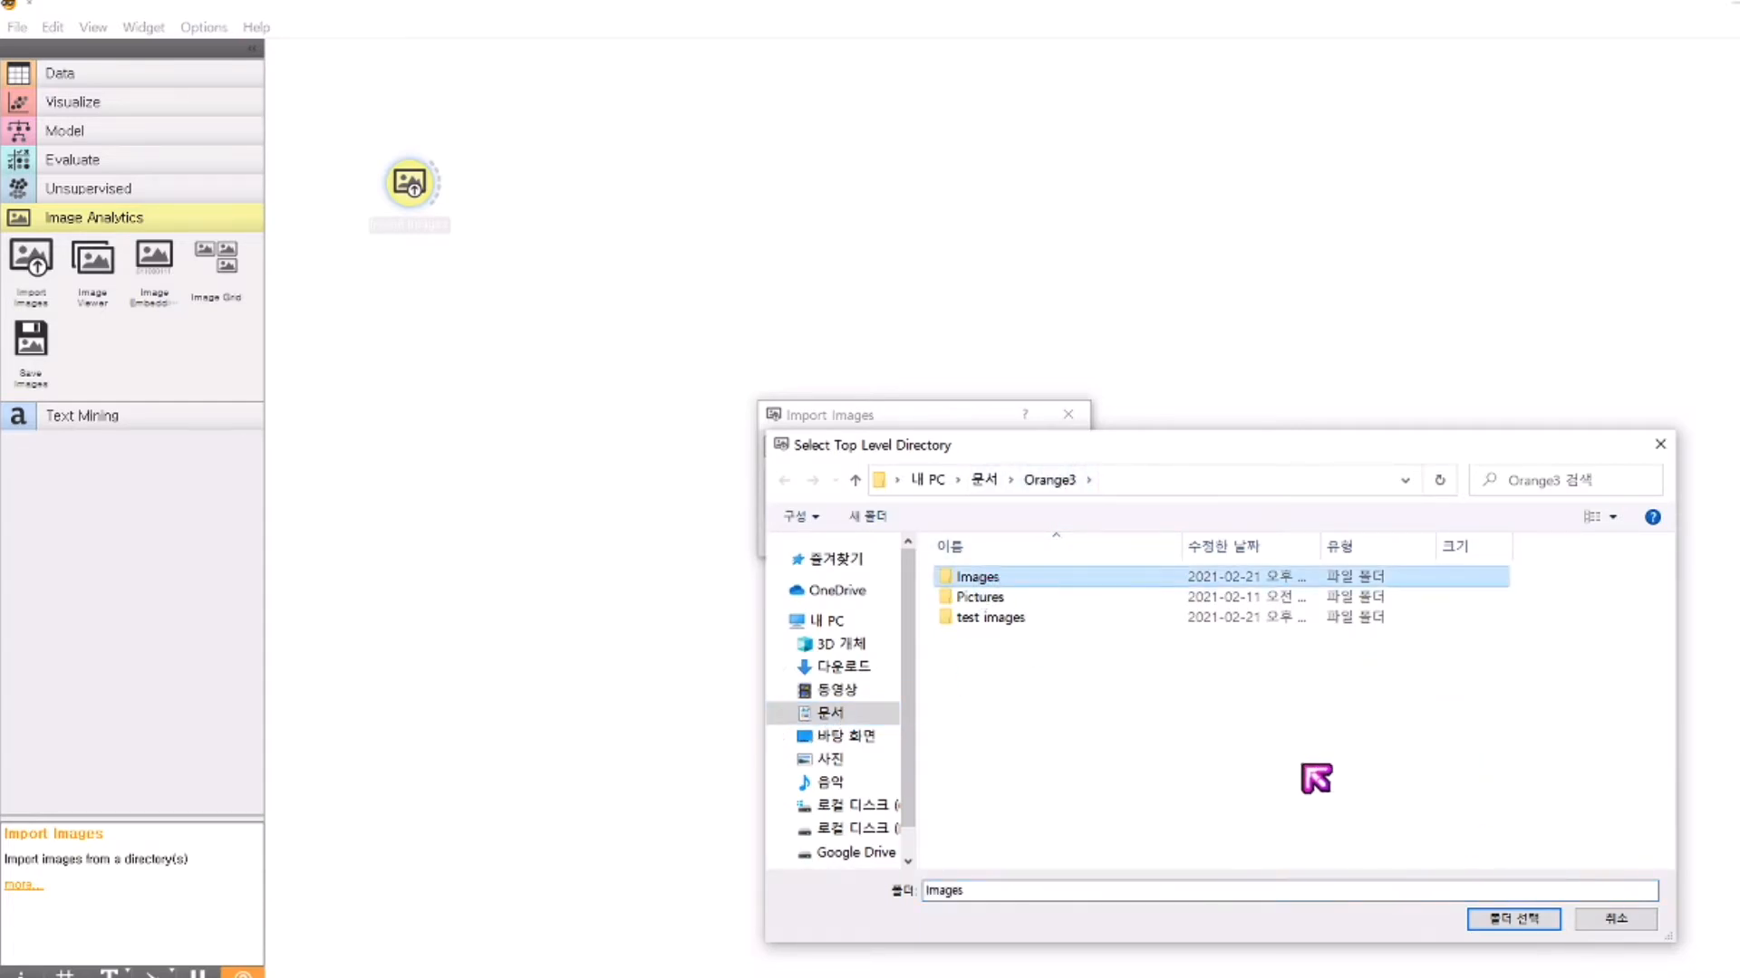
pyautogui.doubleClick(983, 581)
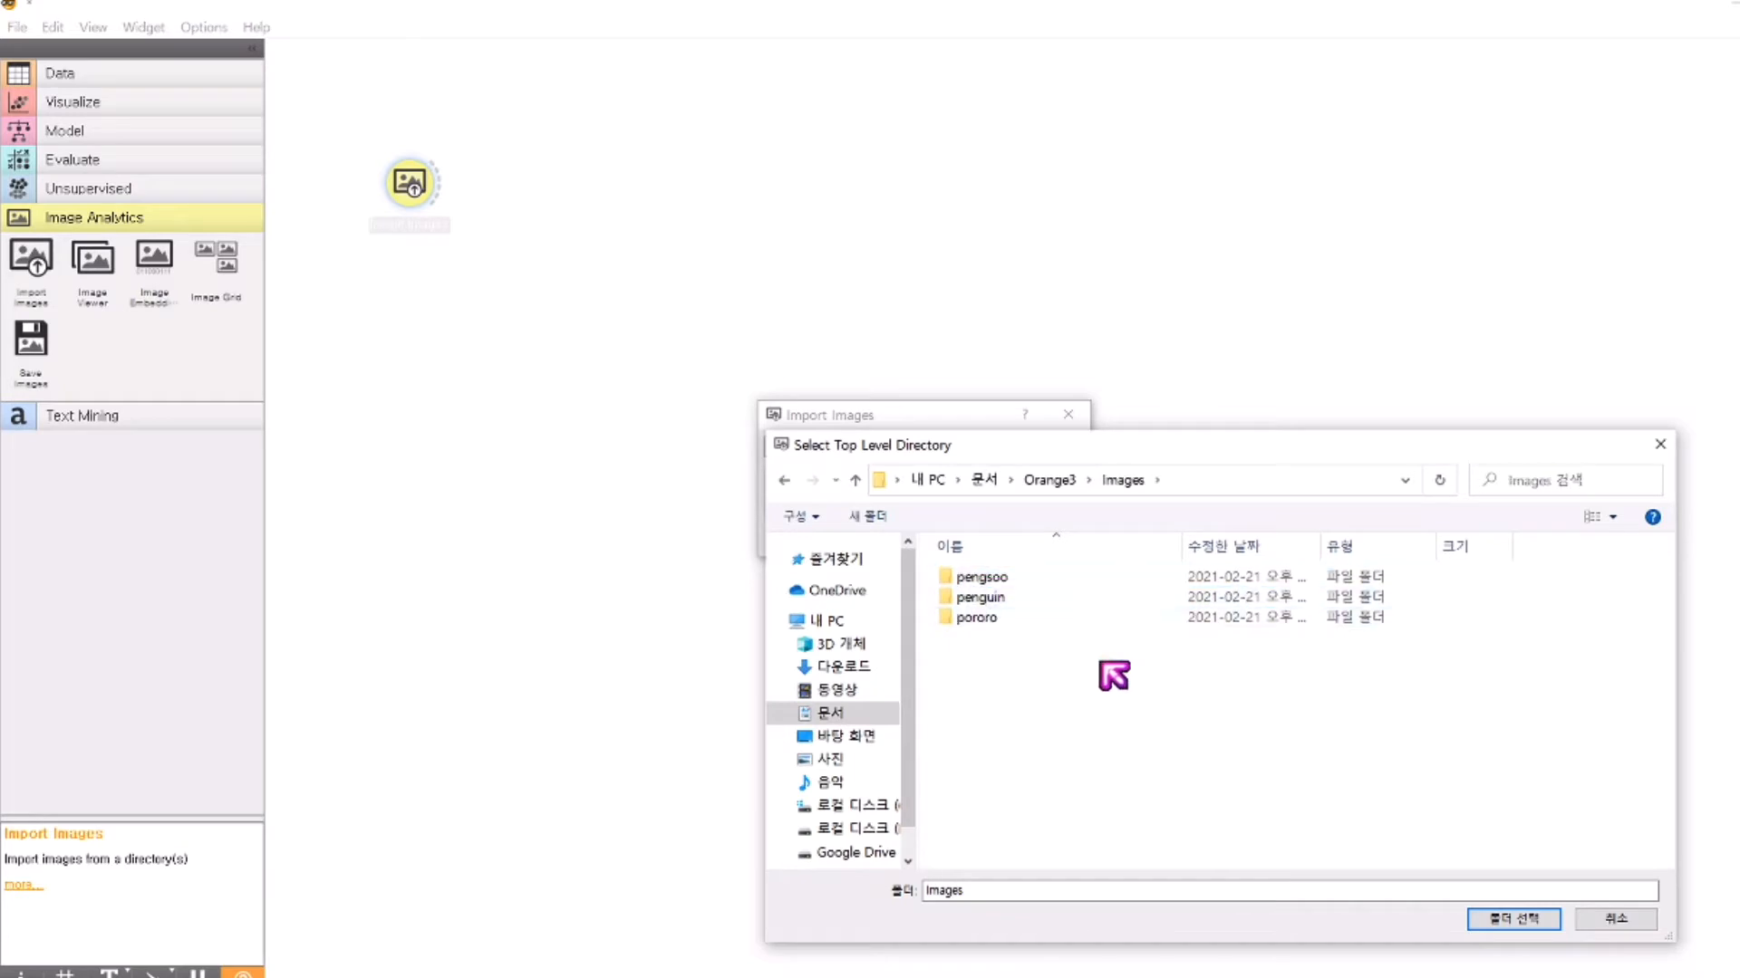
pyautogui.click(1038, 486)
pyautogui.click(1000, 577)
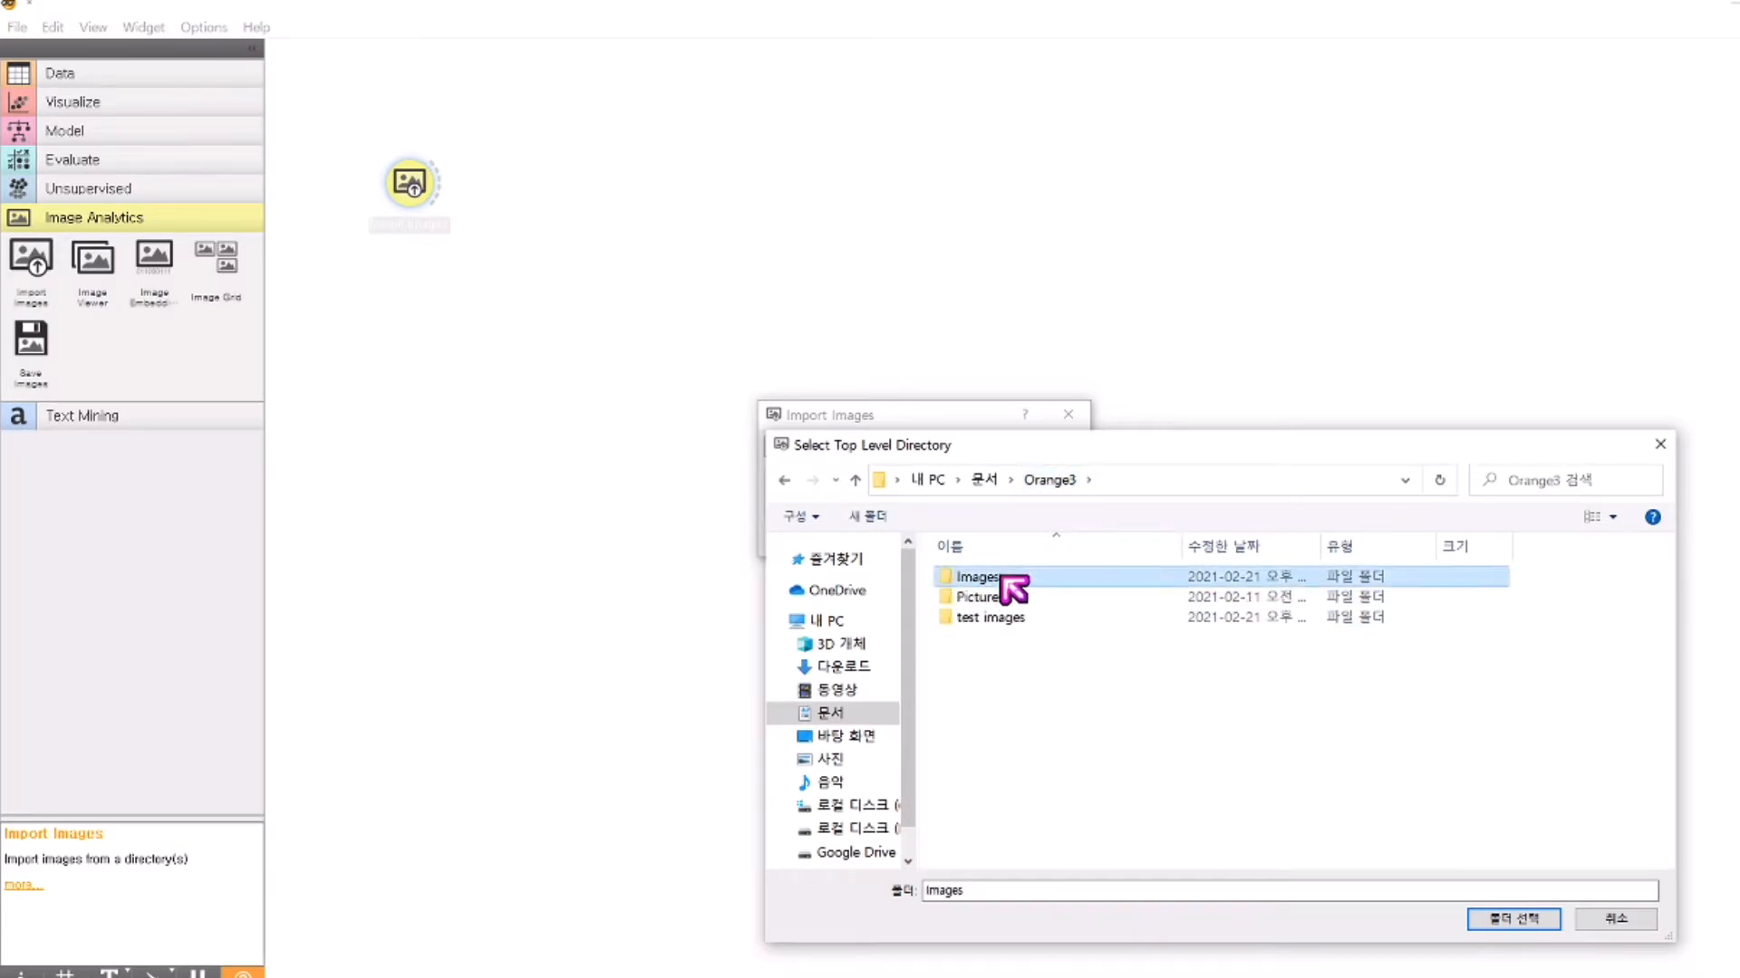
pyautogui.click(1522, 919)
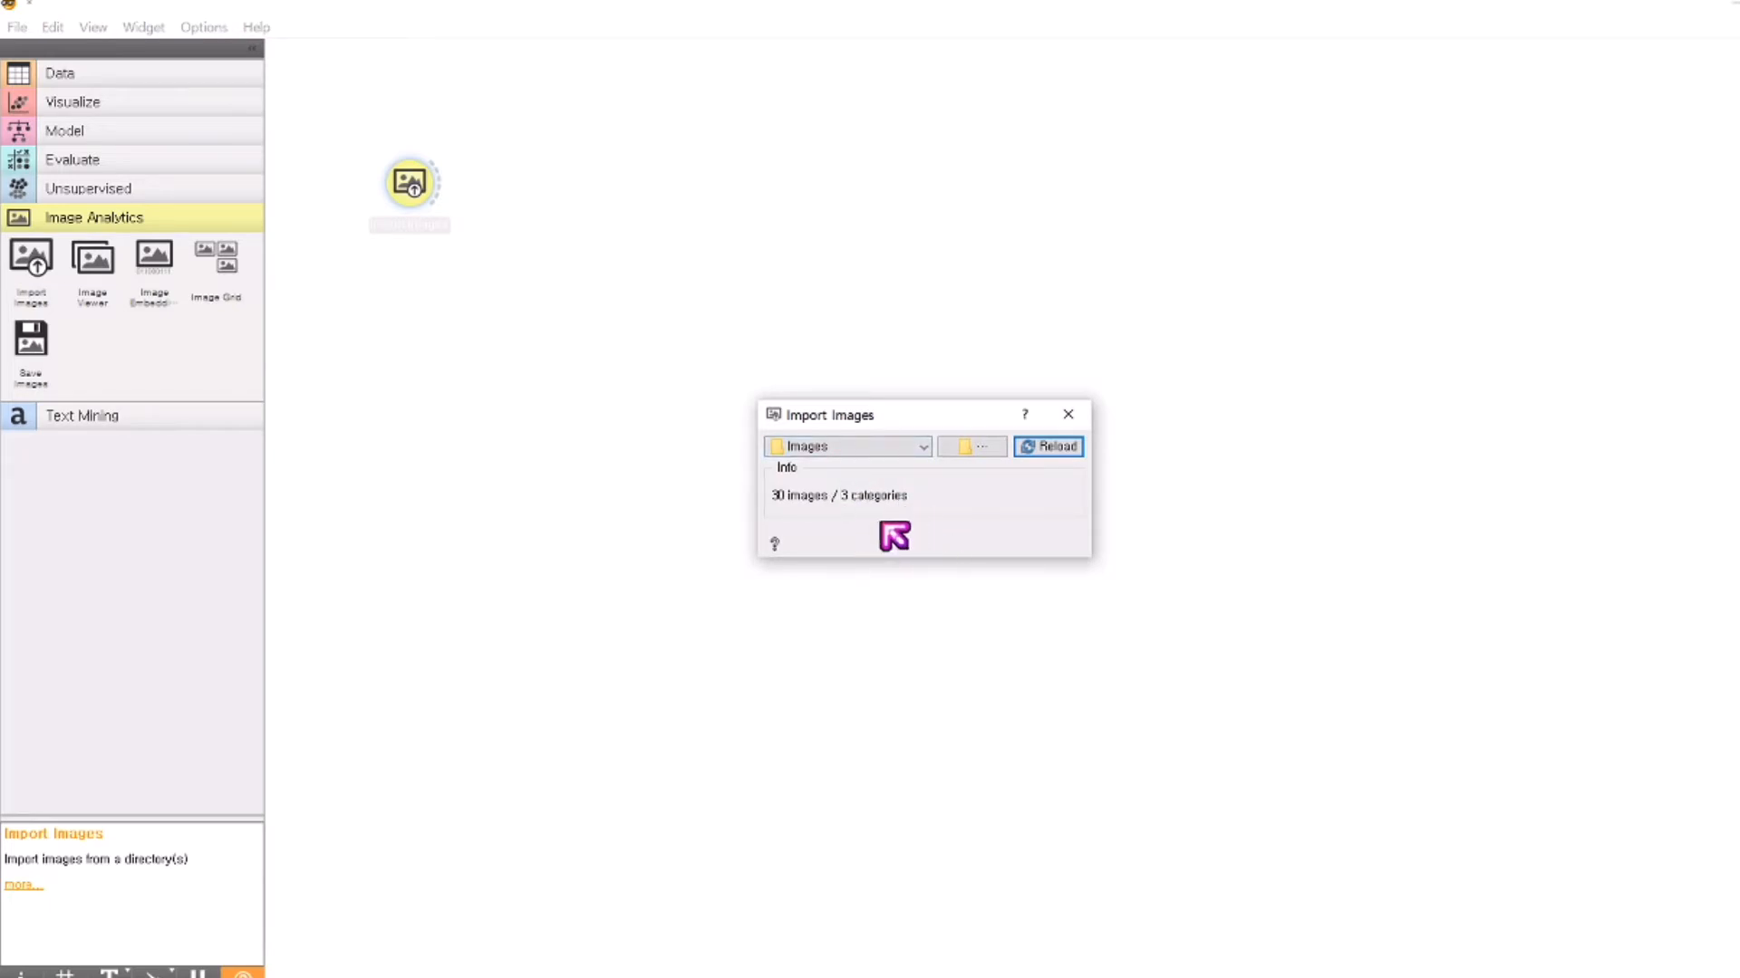
pyautogui.click(1069, 414)
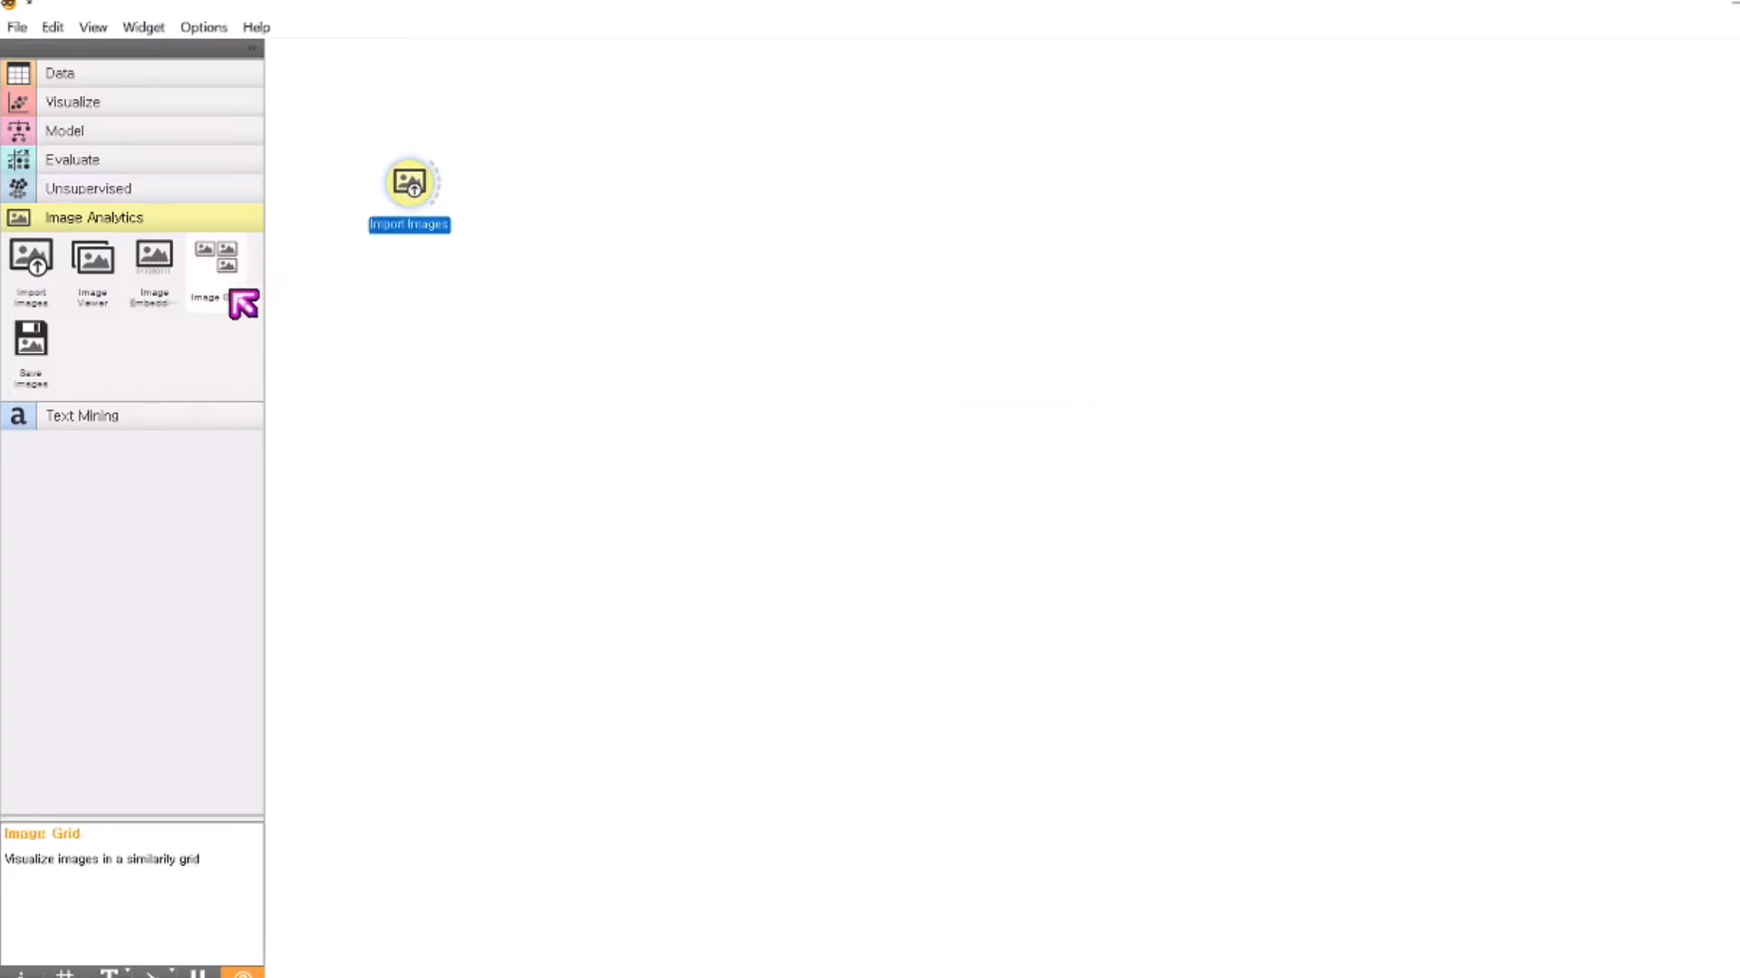
# - Place an Image Viewer linked to Import Images and open its thumbnail view, dismissing the hint
pyautogui.moveTo(93, 271); pyautogui.dragTo(539, 172)
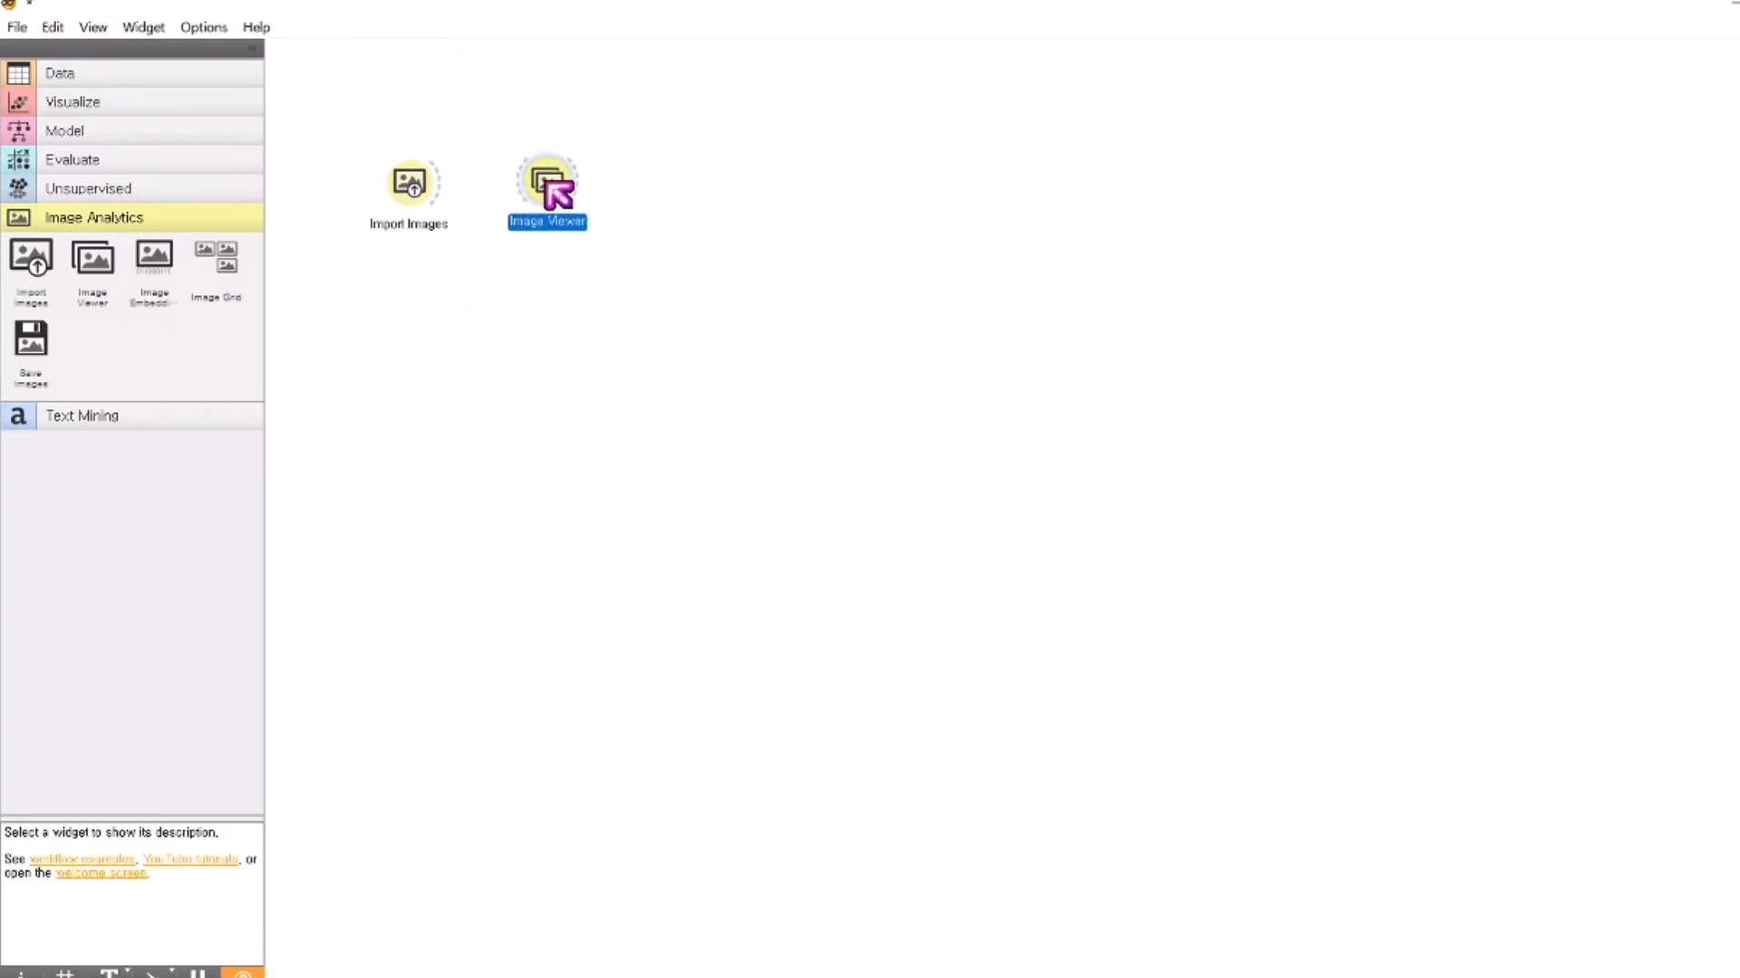
pyautogui.moveTo(440, 186); pyautogui.dragTo(516, 184)
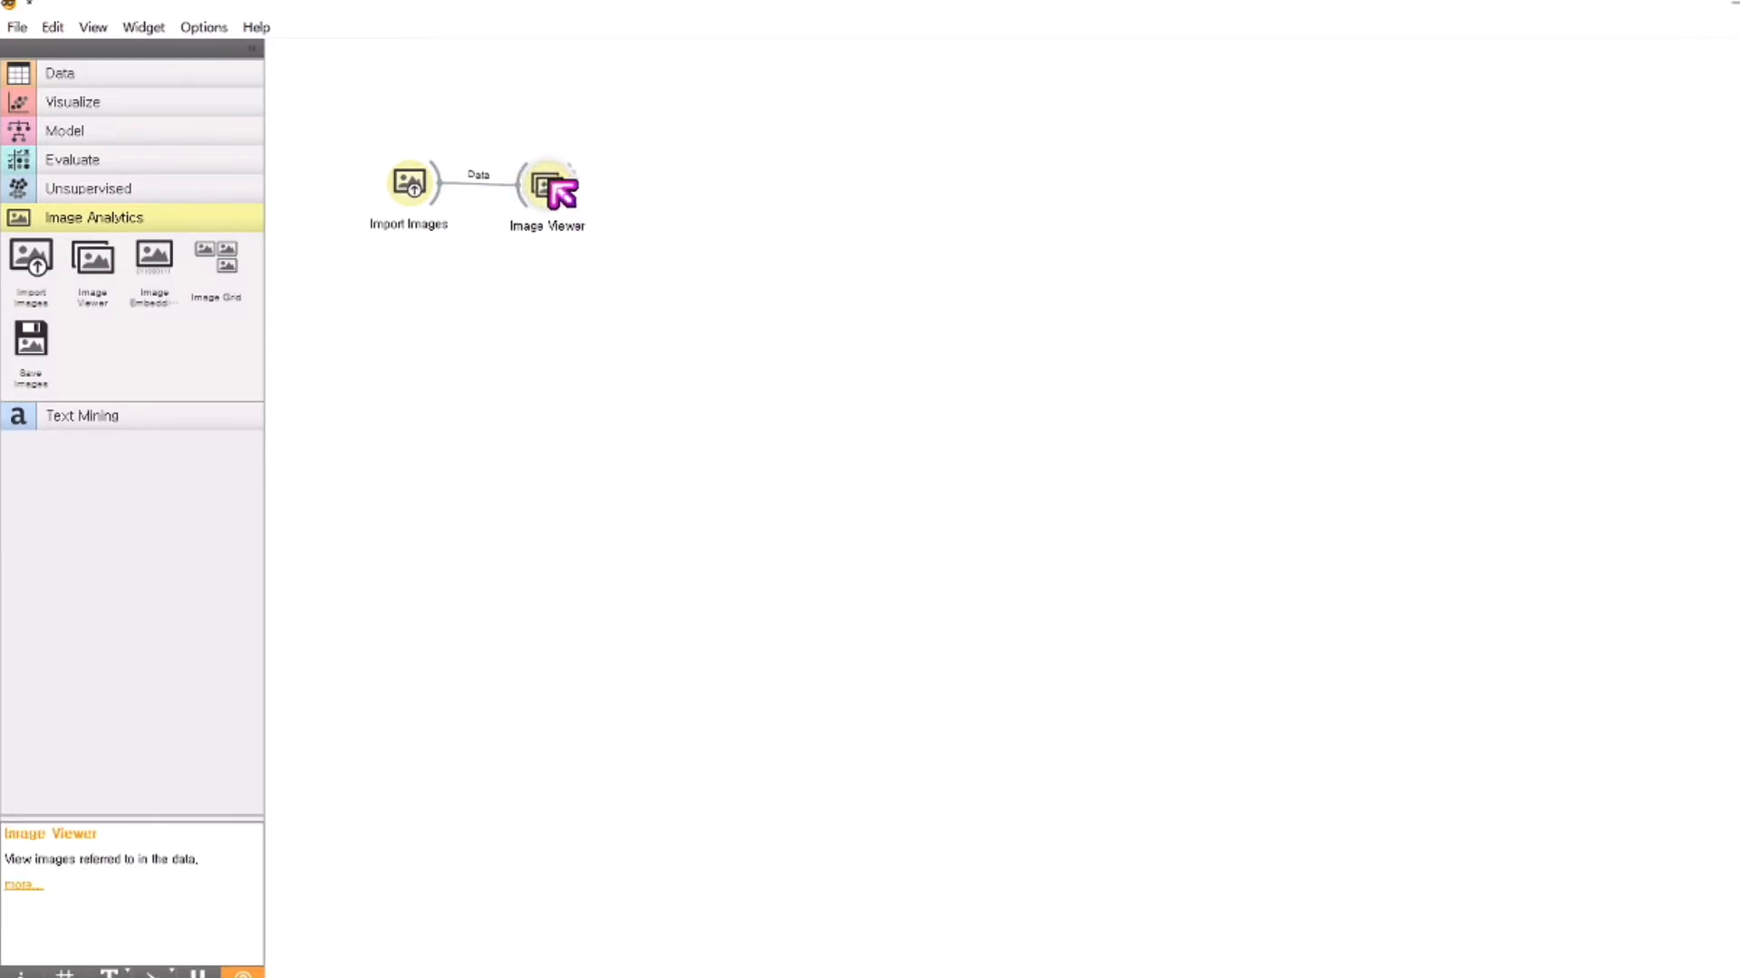
pyautogui.doubleClick(555, 188)
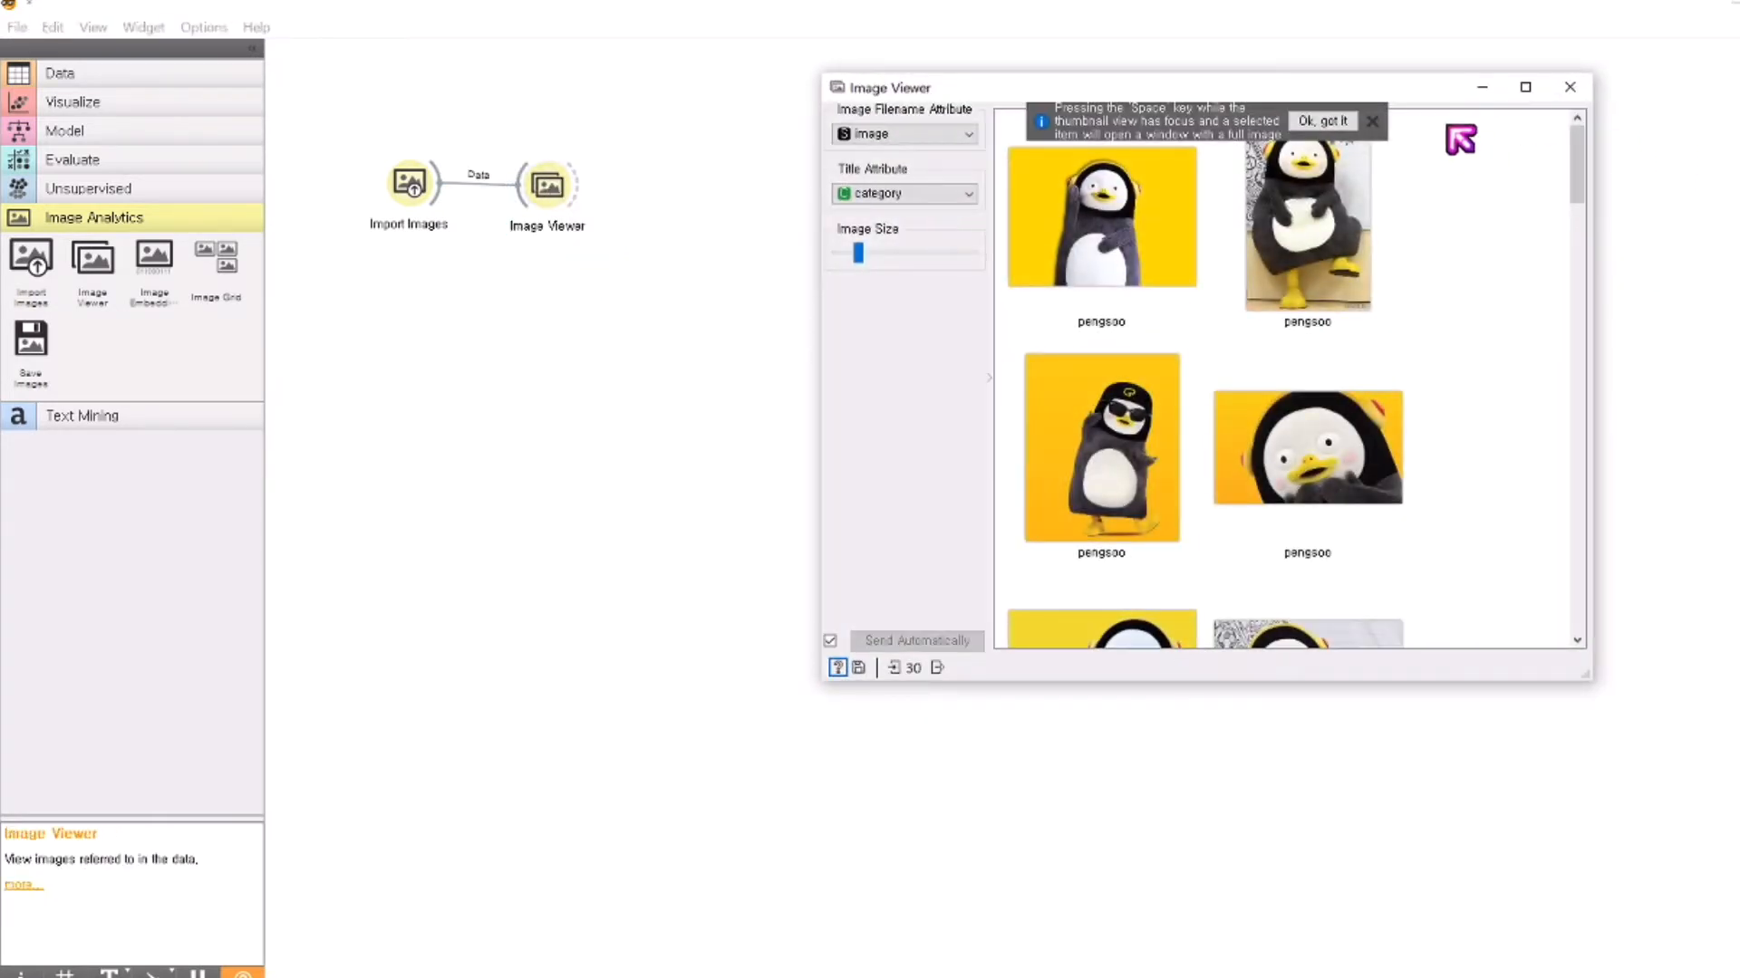
pyautogui.click(1374, 123)
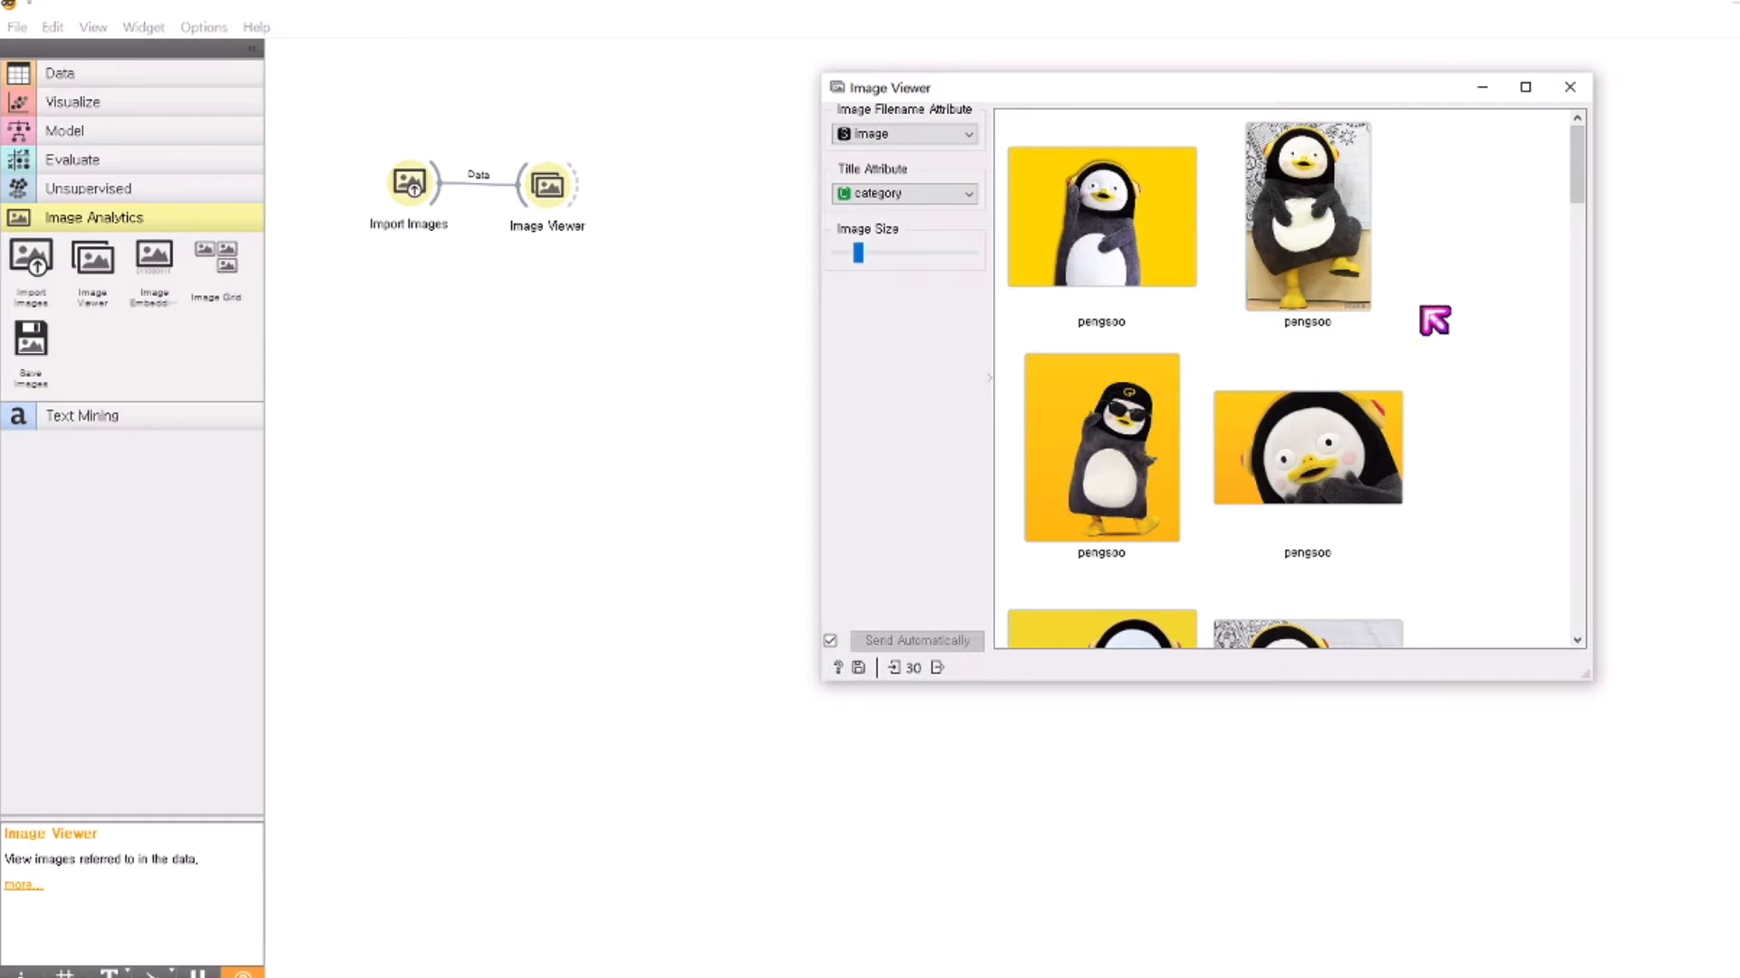
# - Look through the pengsoo, penguin and pororo thumbnails in the Image Viewer, then close it
pyautogui.scroll(-5, 1455, 345)
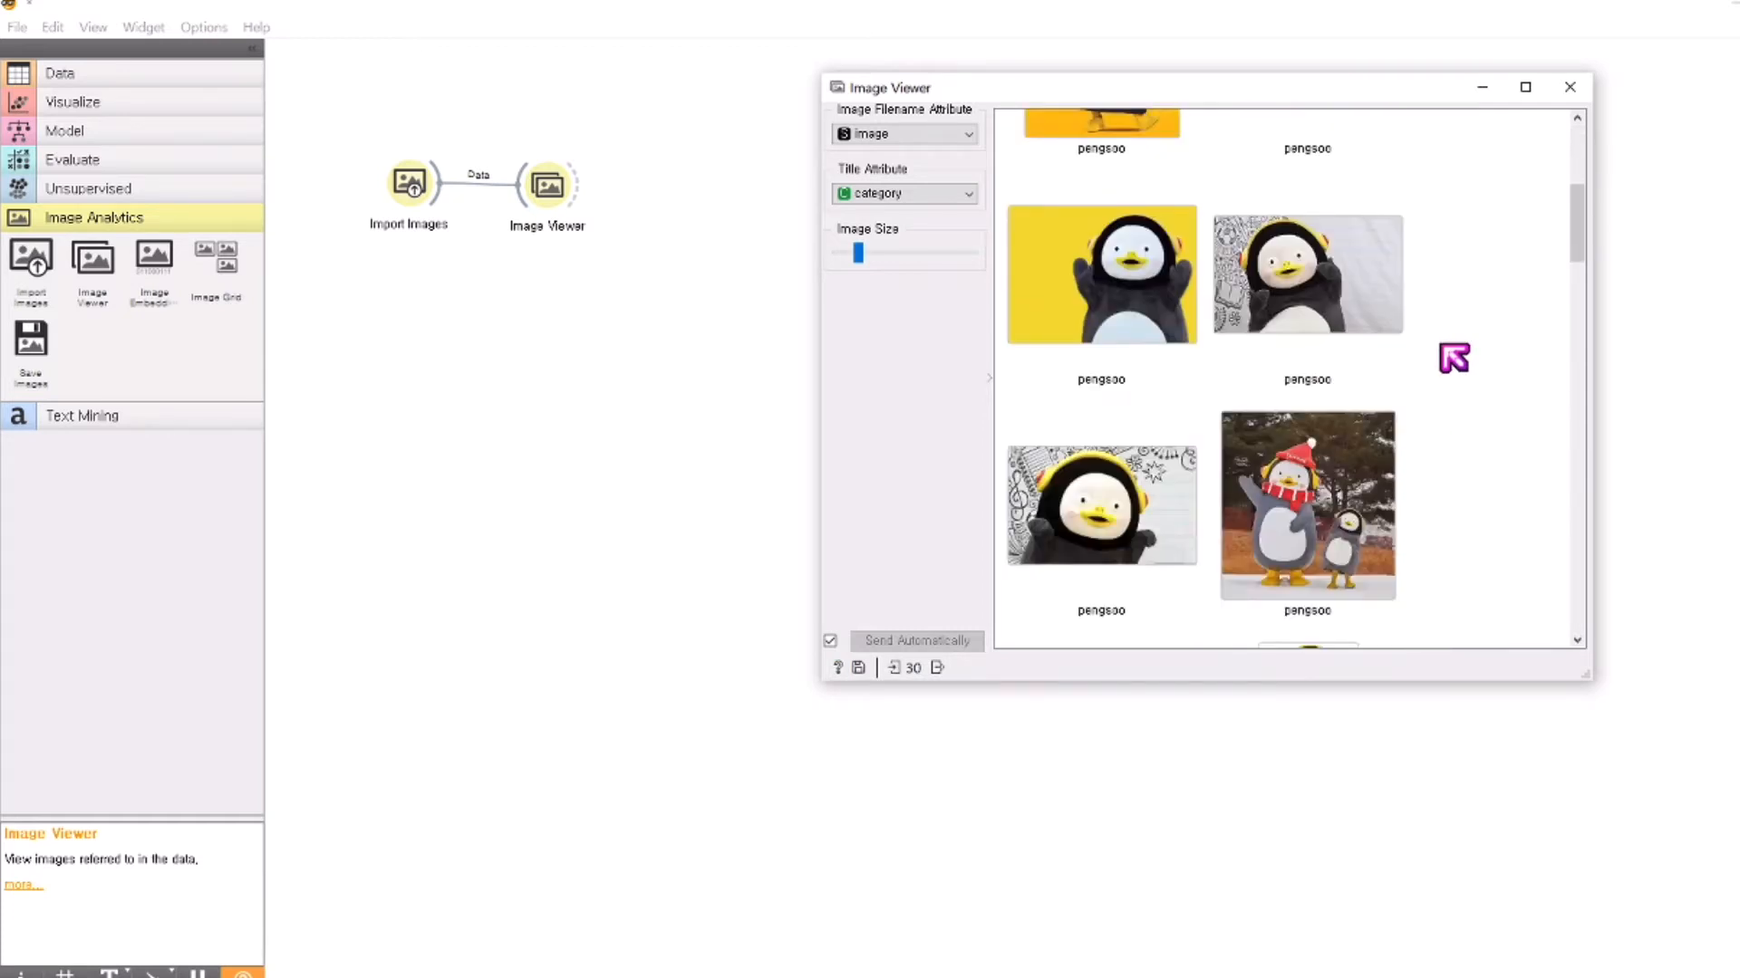
pyautogui.scroll(-8, 1442, 346)
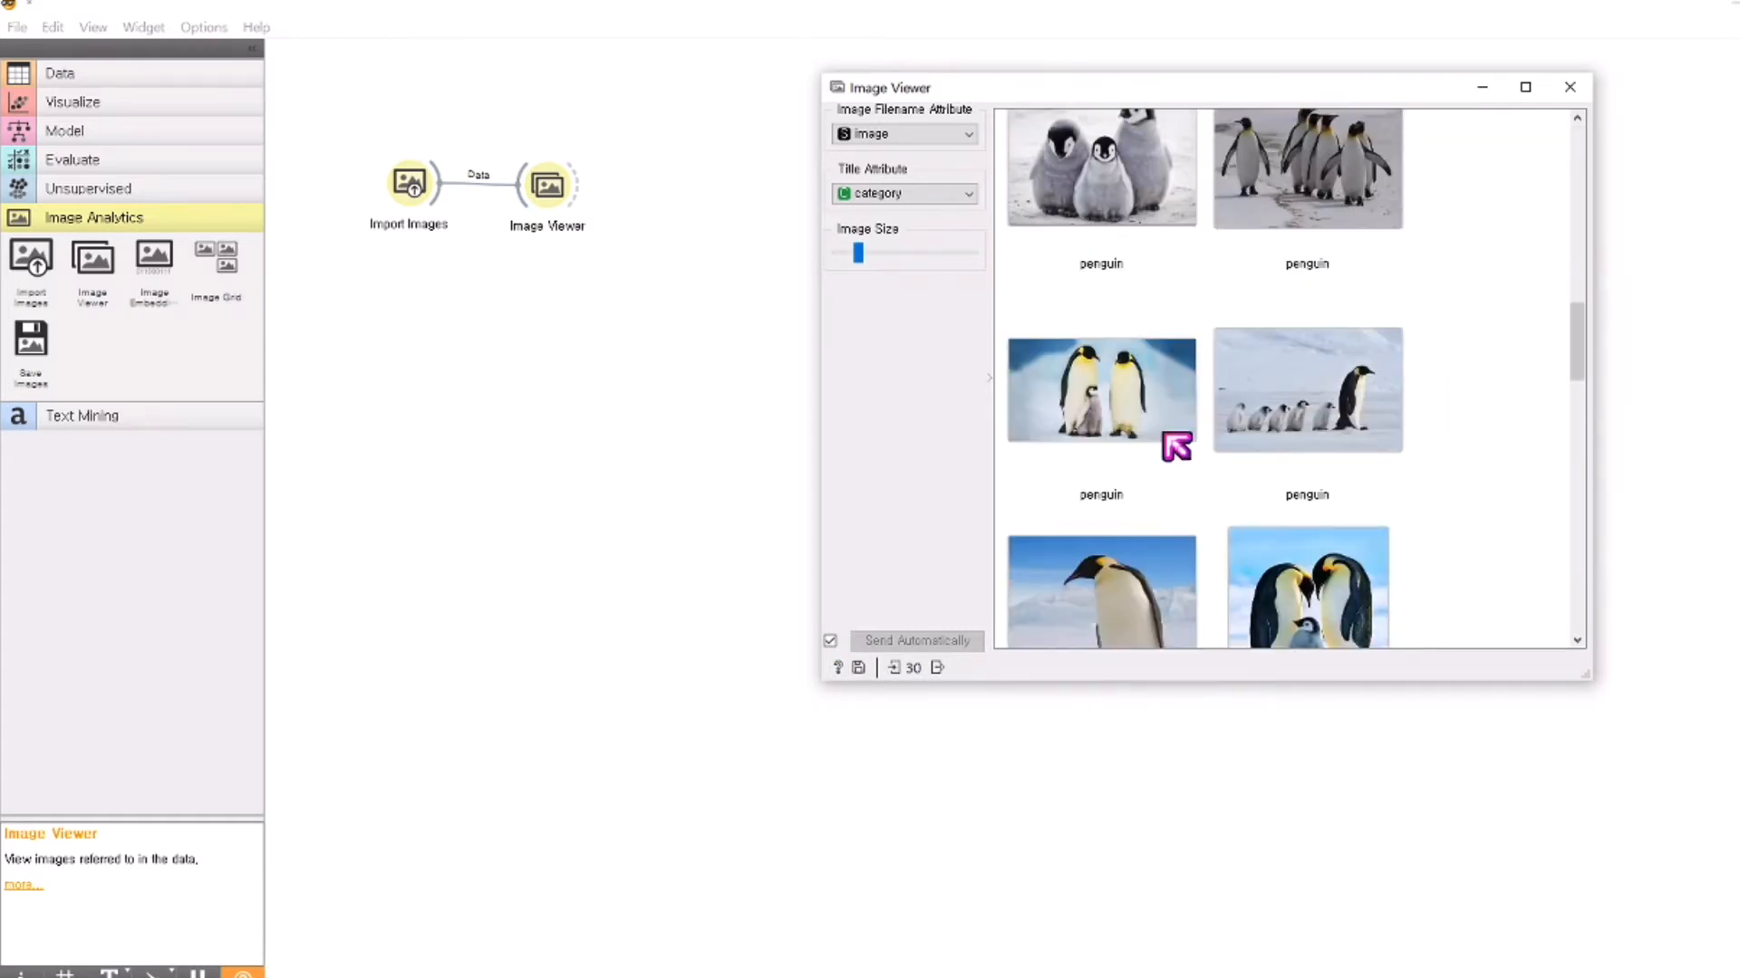
pyautogui.scroll(-5, 1141, 458)
pyautogui.scroll(-2, 1250, 553)
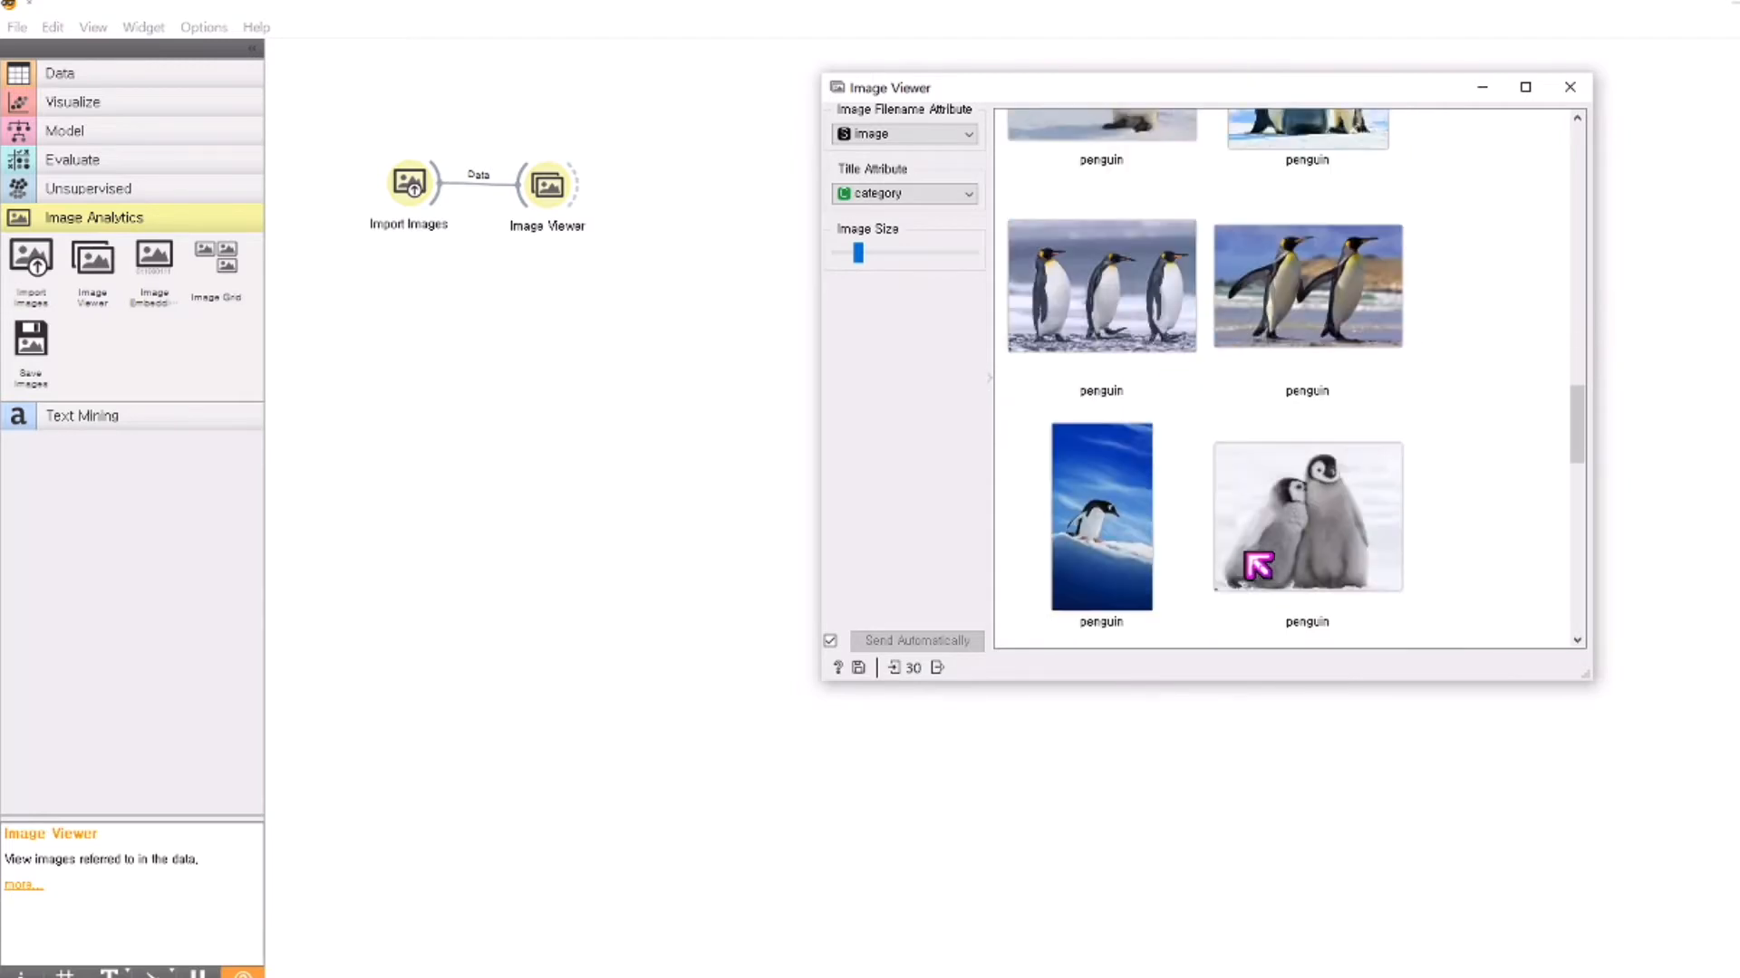
pyautogui.scroll(-10, 1263, 559)
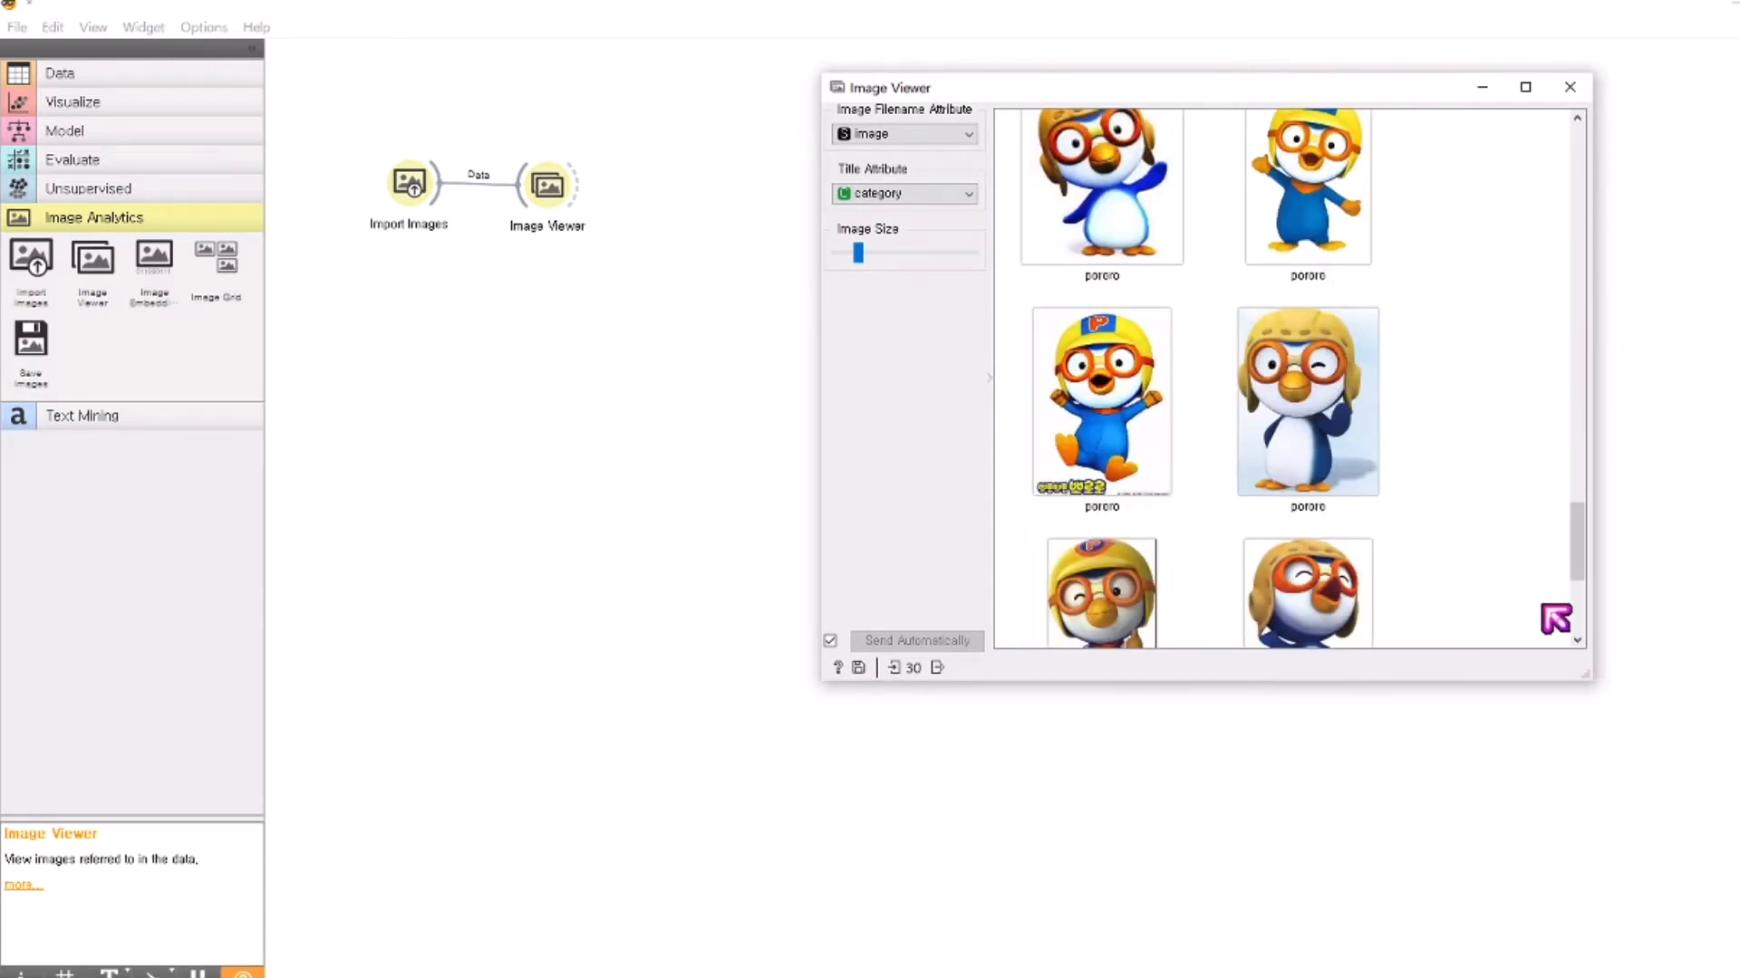
pyautogui.moveTo(1577, 576); pyautogui.dragTo(1567, 177)
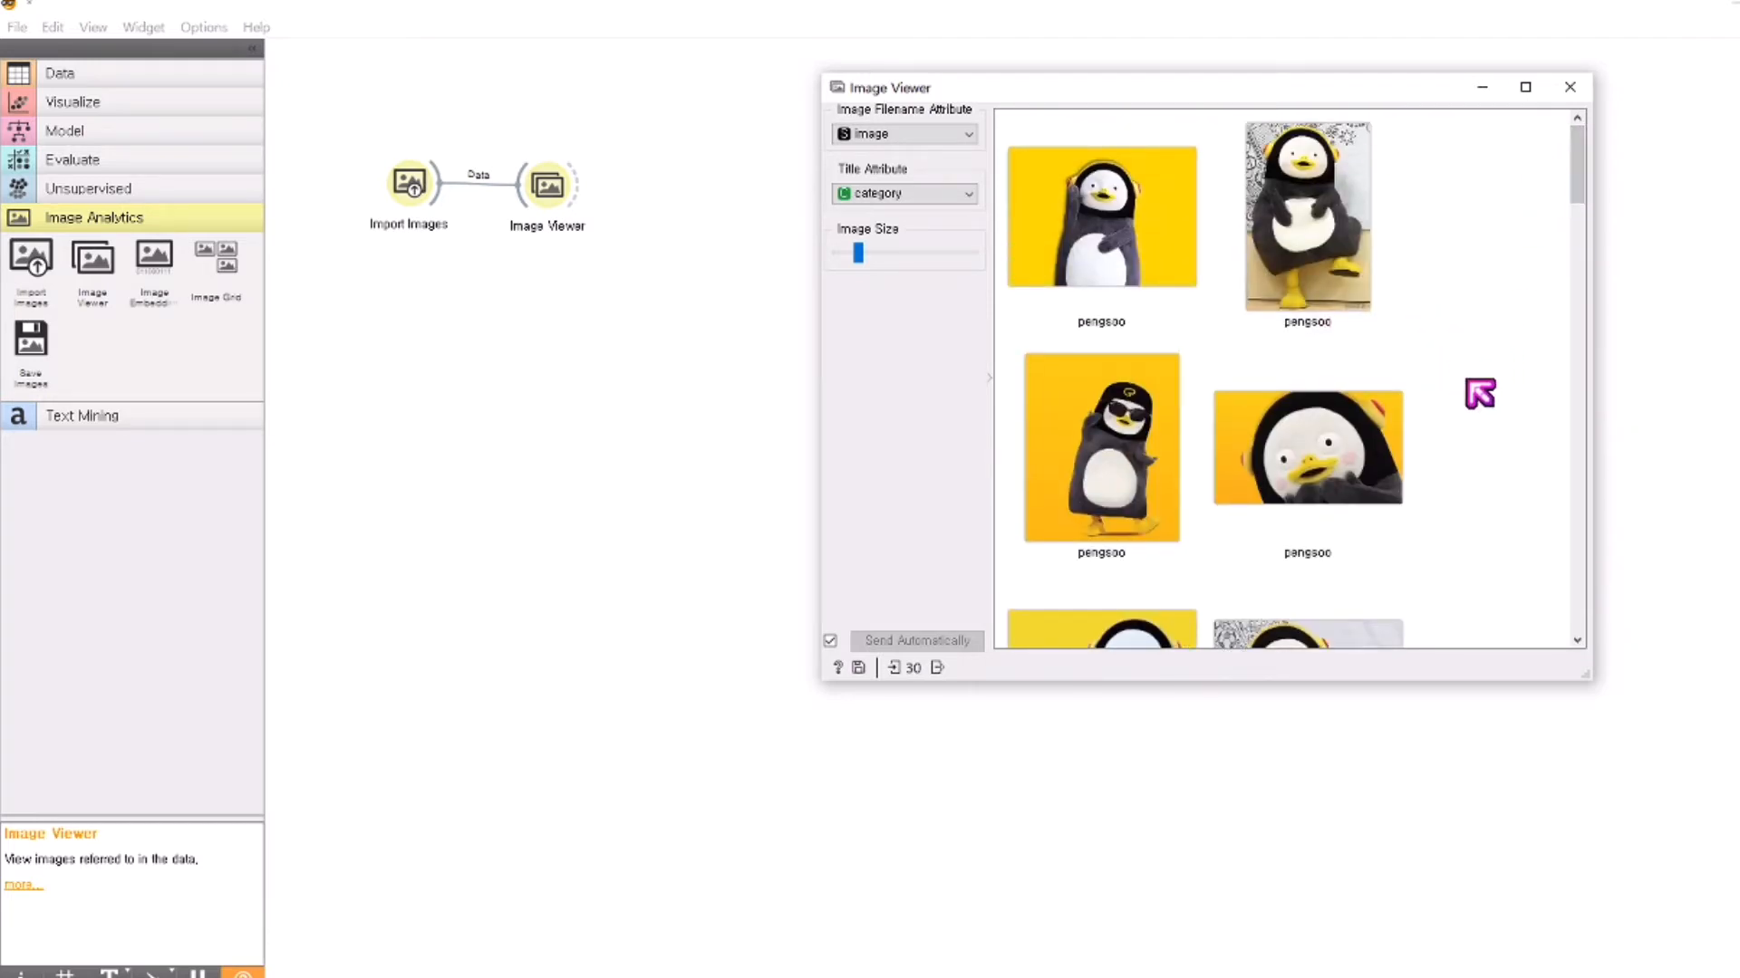
pyautogui.scroll(-10, 1481, 397)
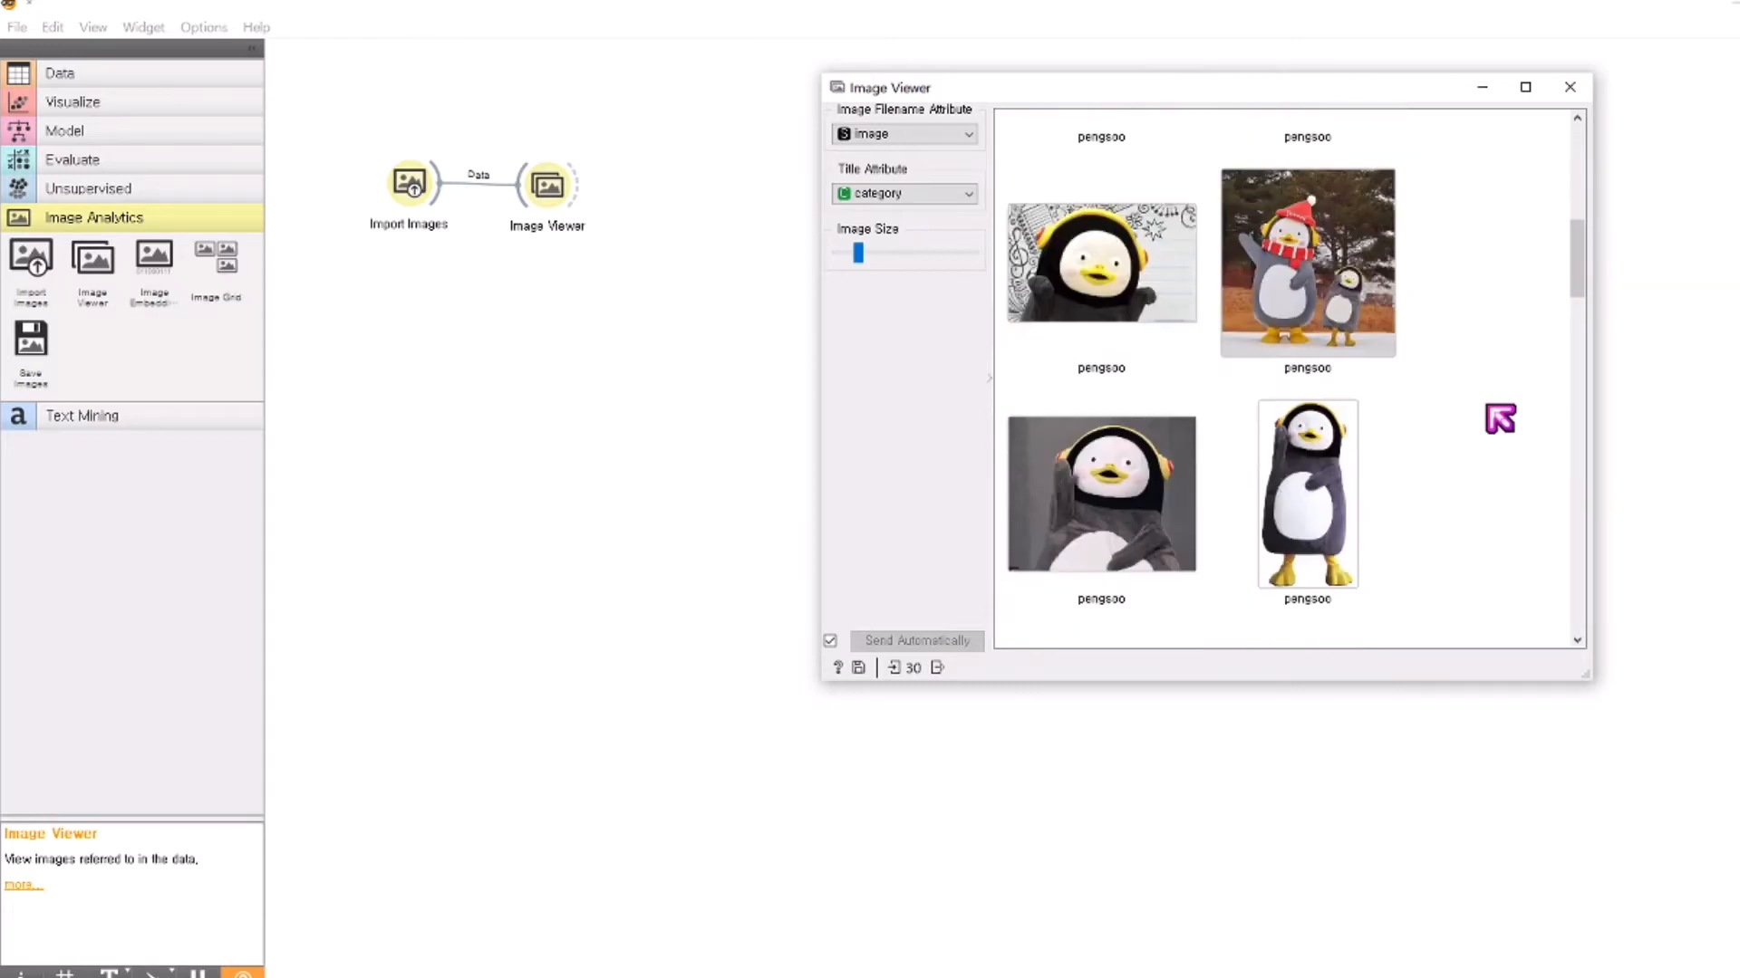
pyautogui.scroll(-5, 1501, 424)
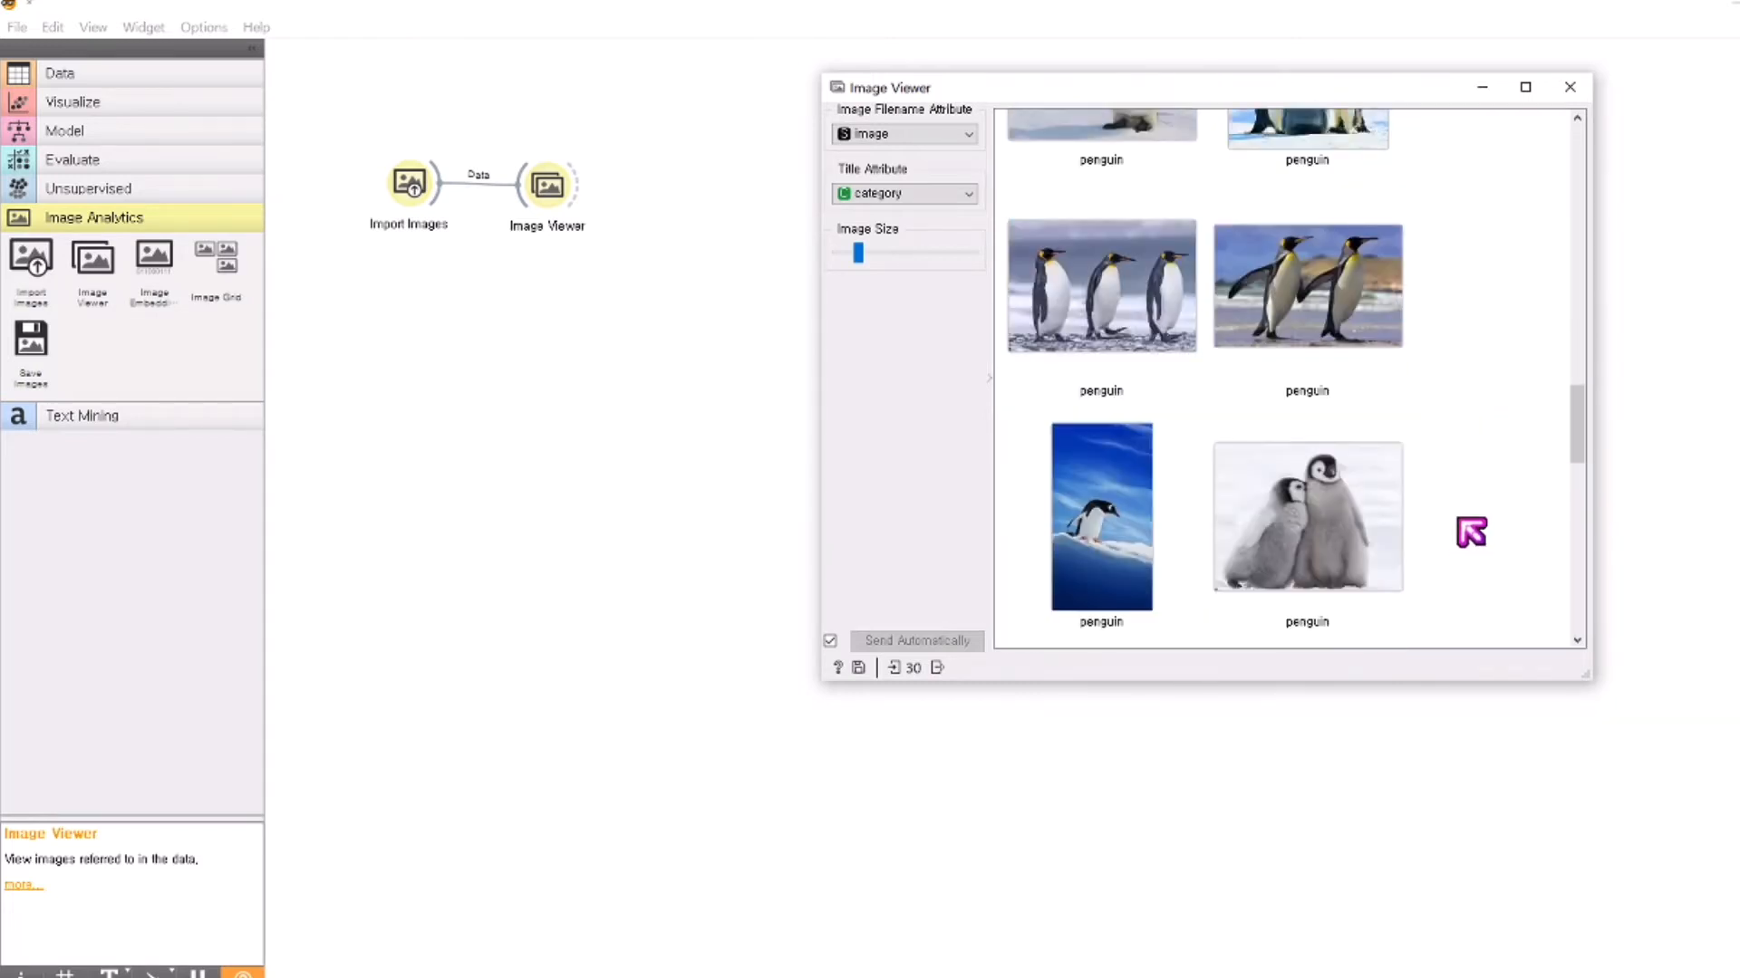
pyautogui.scroll(-3, 1471, 530)
pyautogui.scroll(-3, 1473, 531)
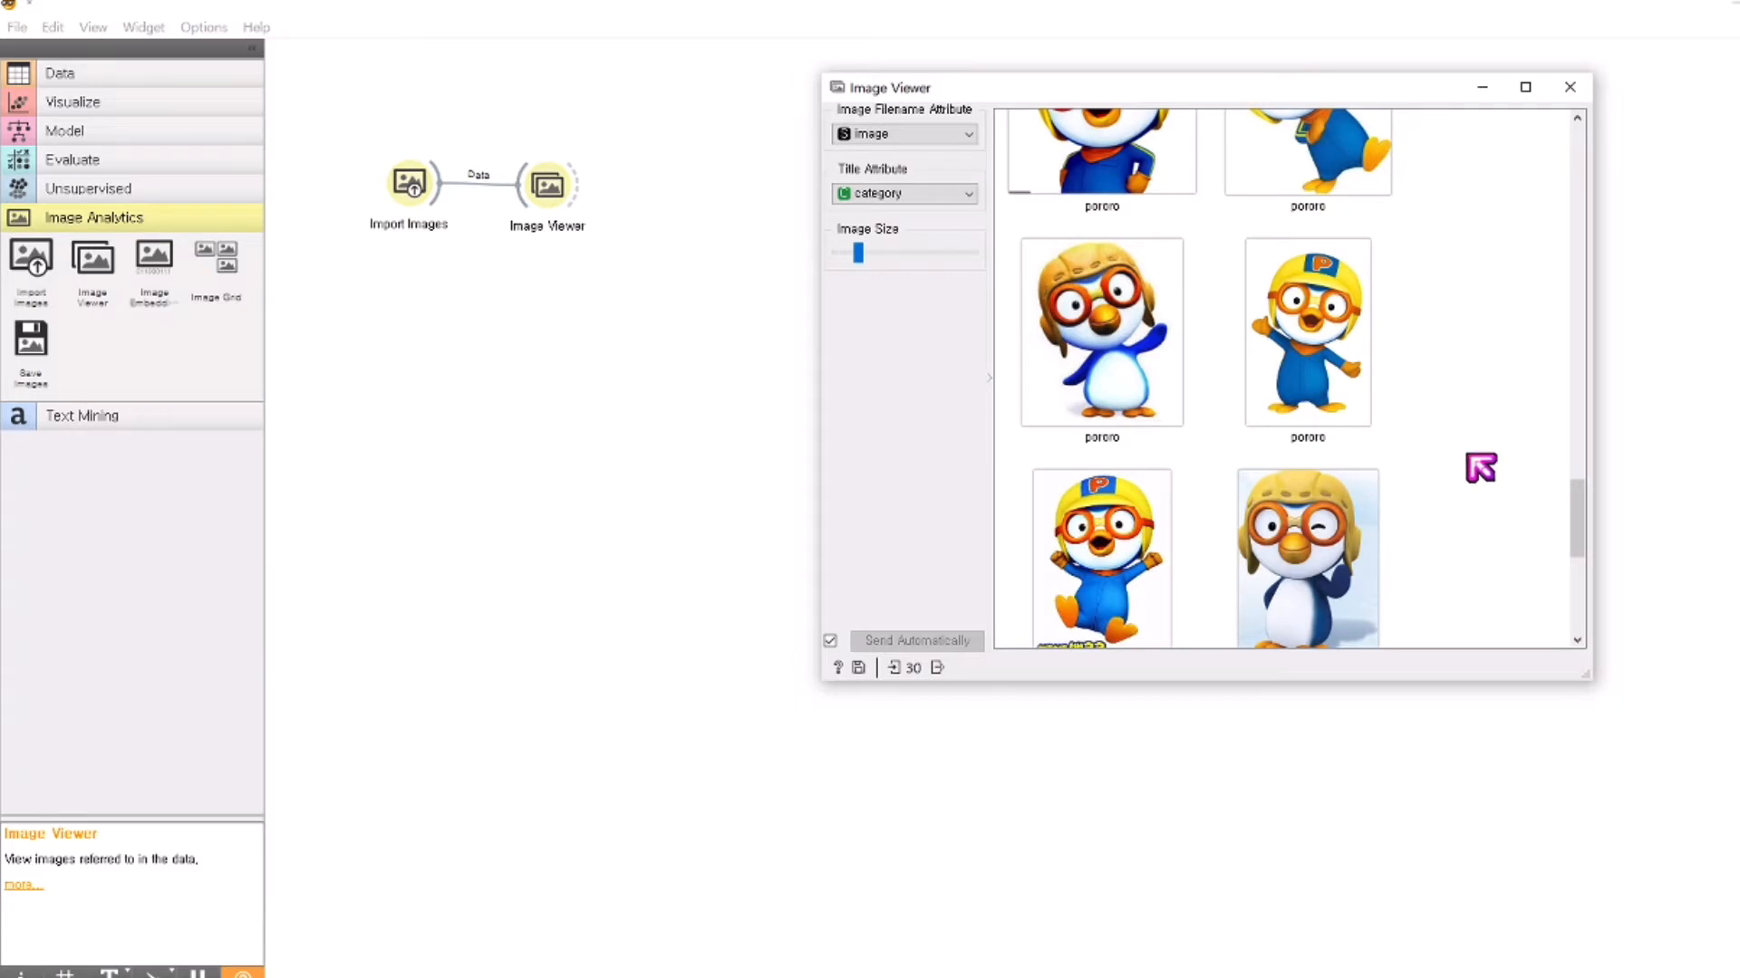
pyautogui.click(1570, 87)
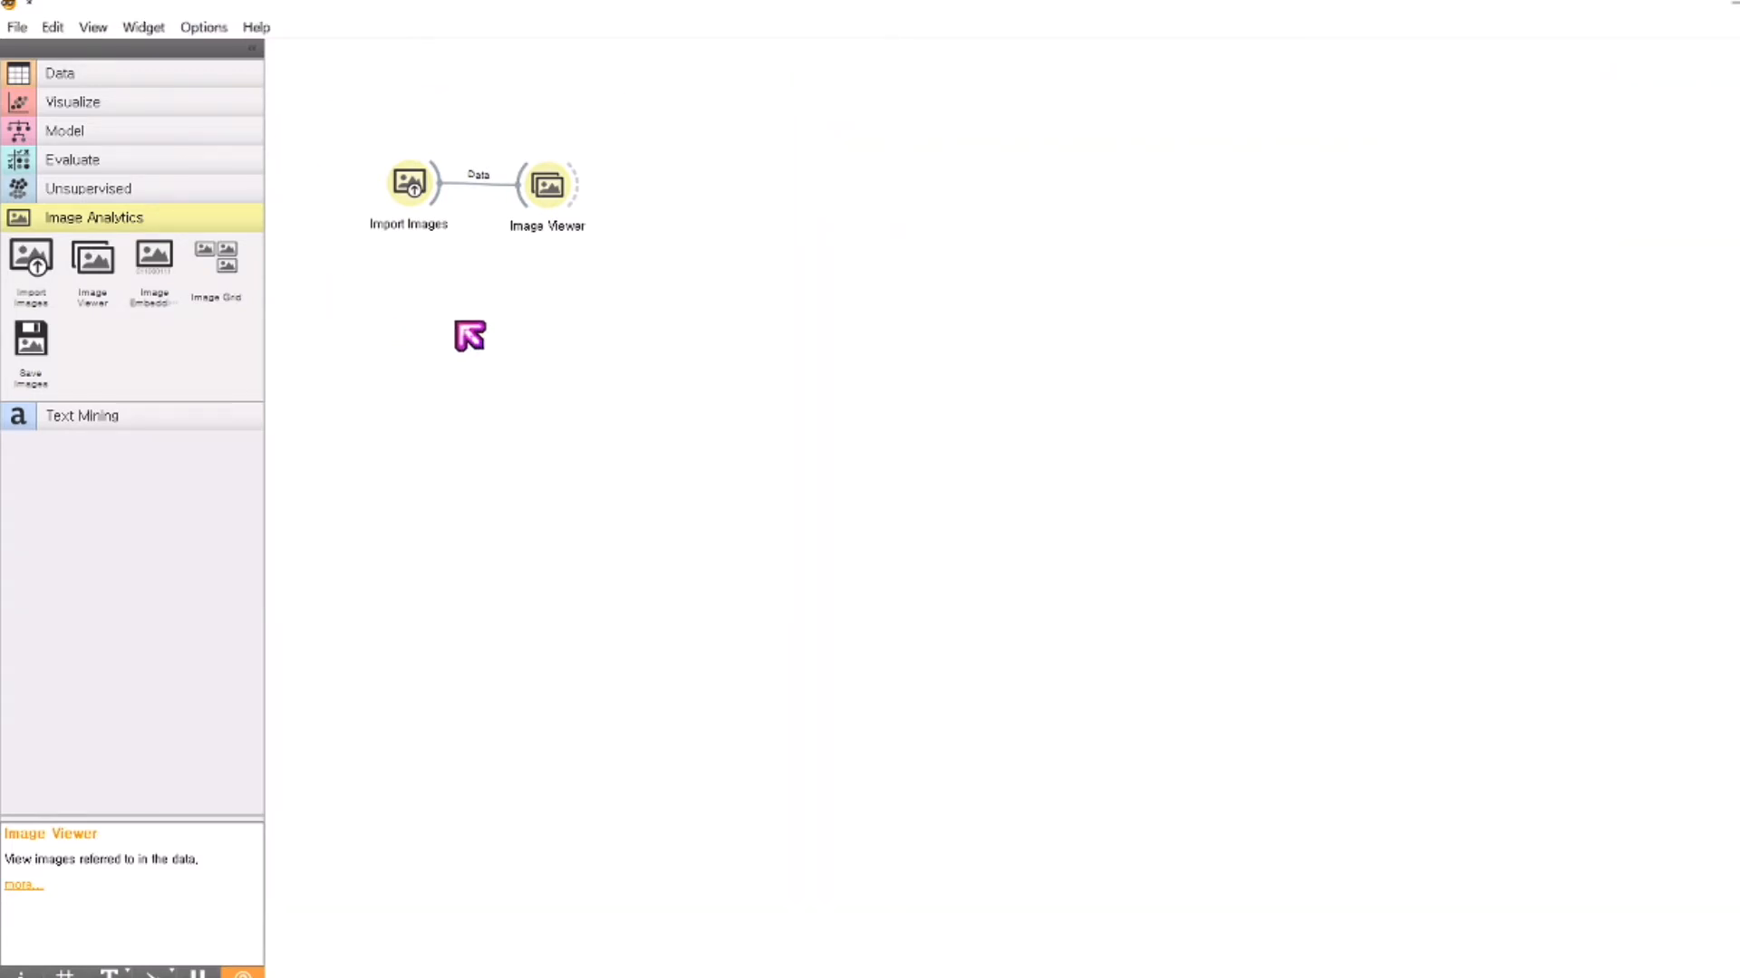
# - Attach a Data Table widget to the Import Images output and open it
pyautogui.moveTo(442, 194); pyautogui.dragTo(558, 272)
pyautogui.click(644, 376)
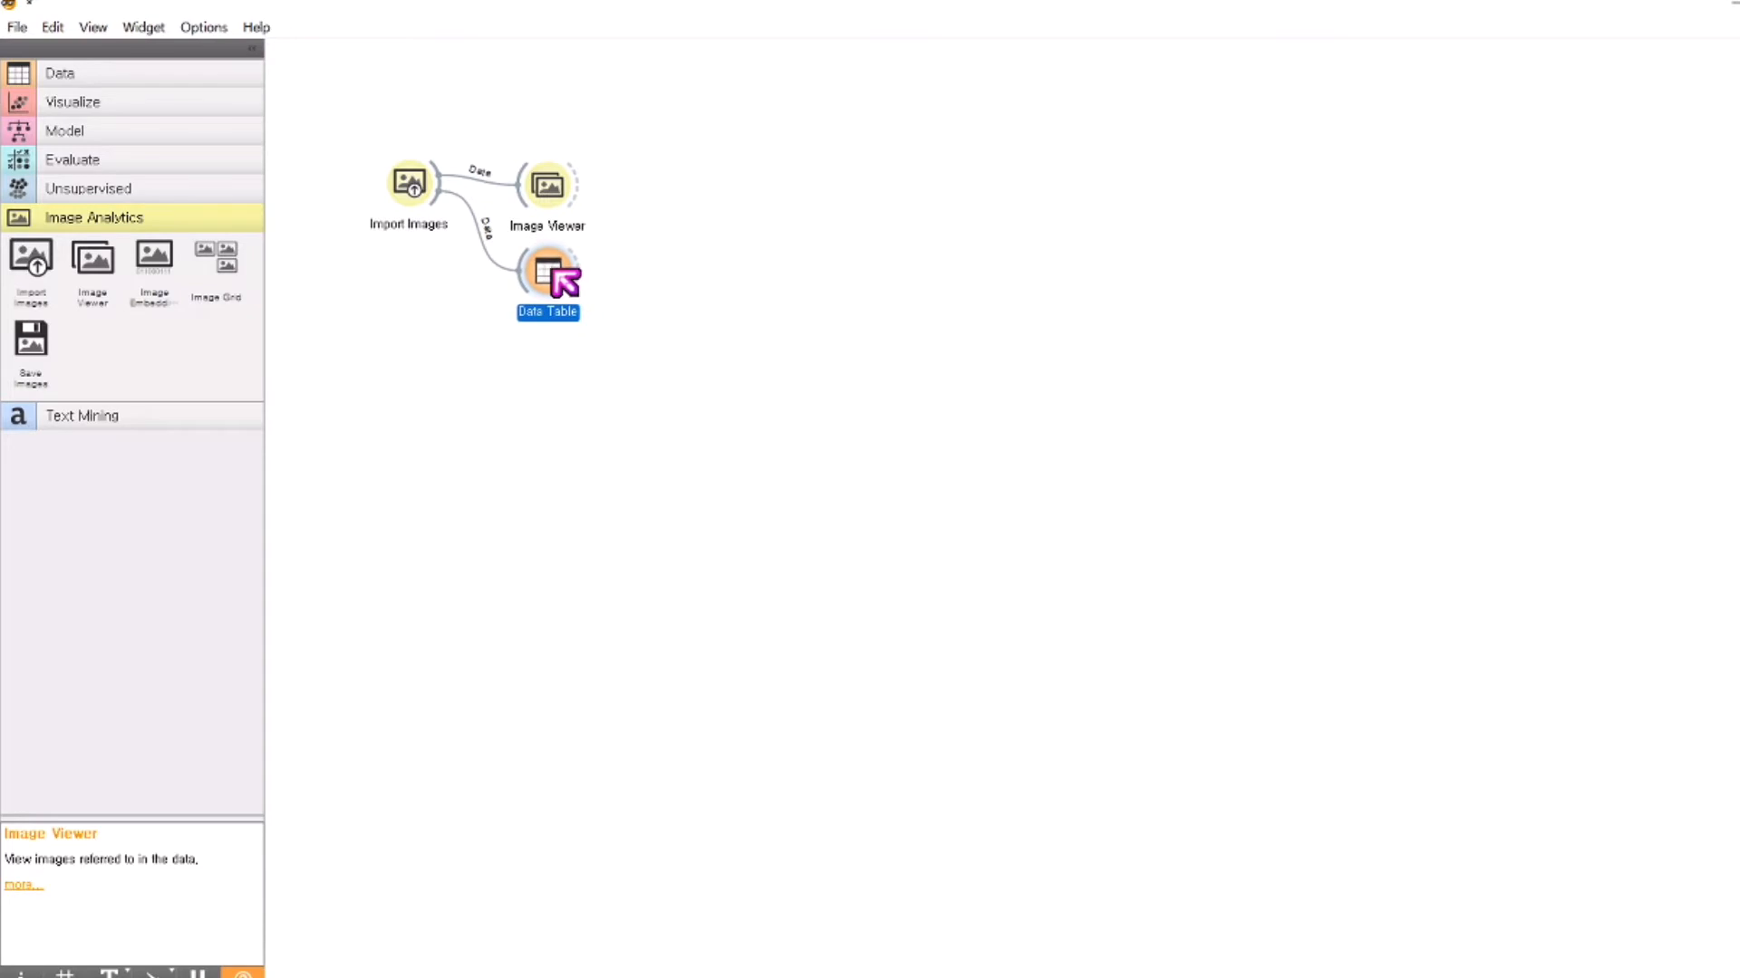
pyautogui.doubleClick(566, 281)
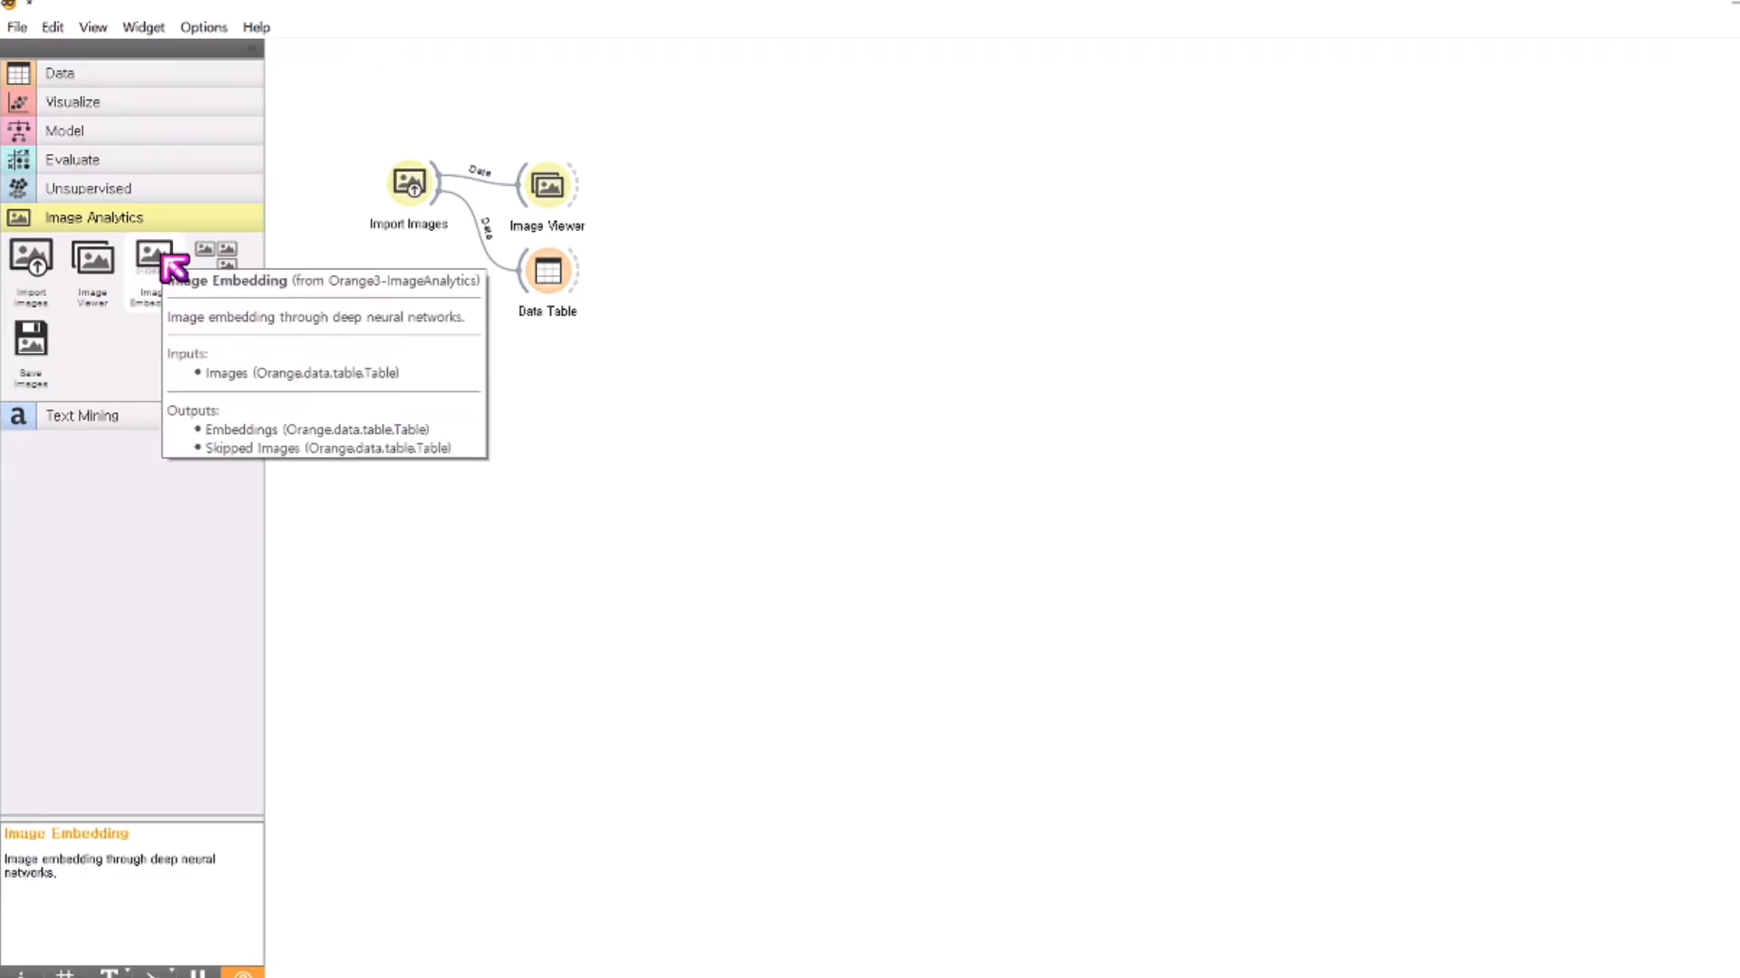
# - Add an Image Embedding widget fed by Import Images and review its embedder choices, keeping Inception v3
pyautogui.moveTo(163, 263); pyautogui.dragTo(556, 384)
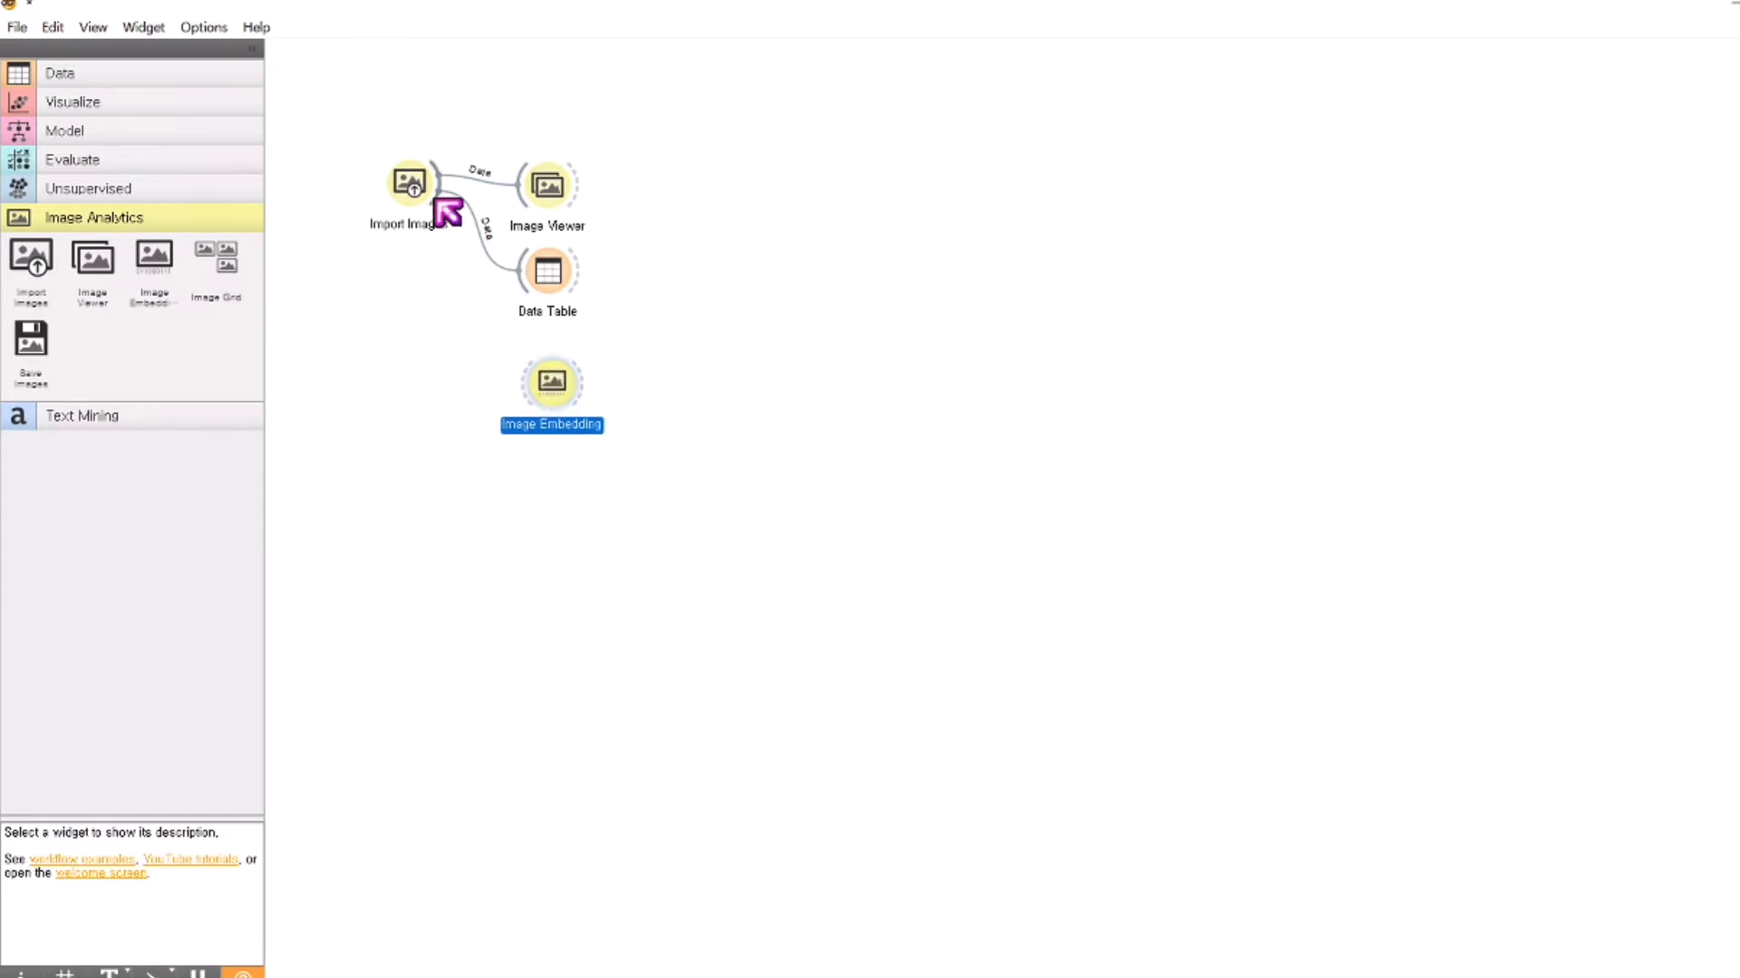
pyautogui.moveTo(438, 199); pyautogui.dragTo(525, 385)
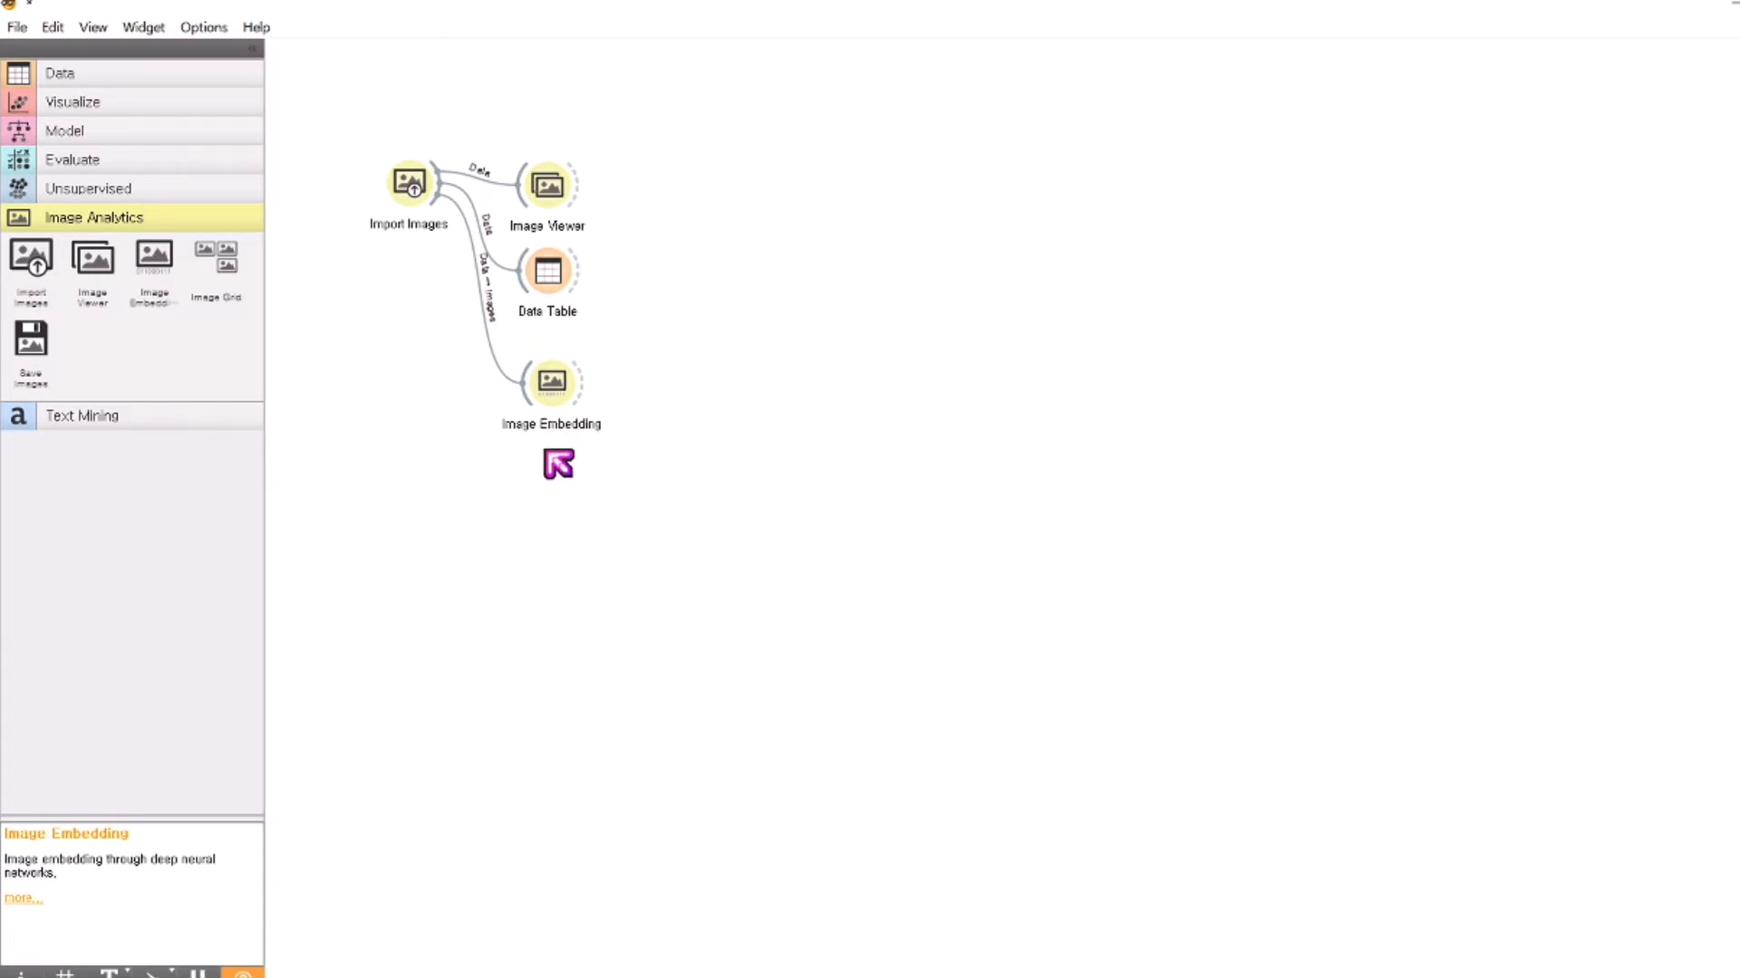
pyautogui.doubleClick(562, 395)
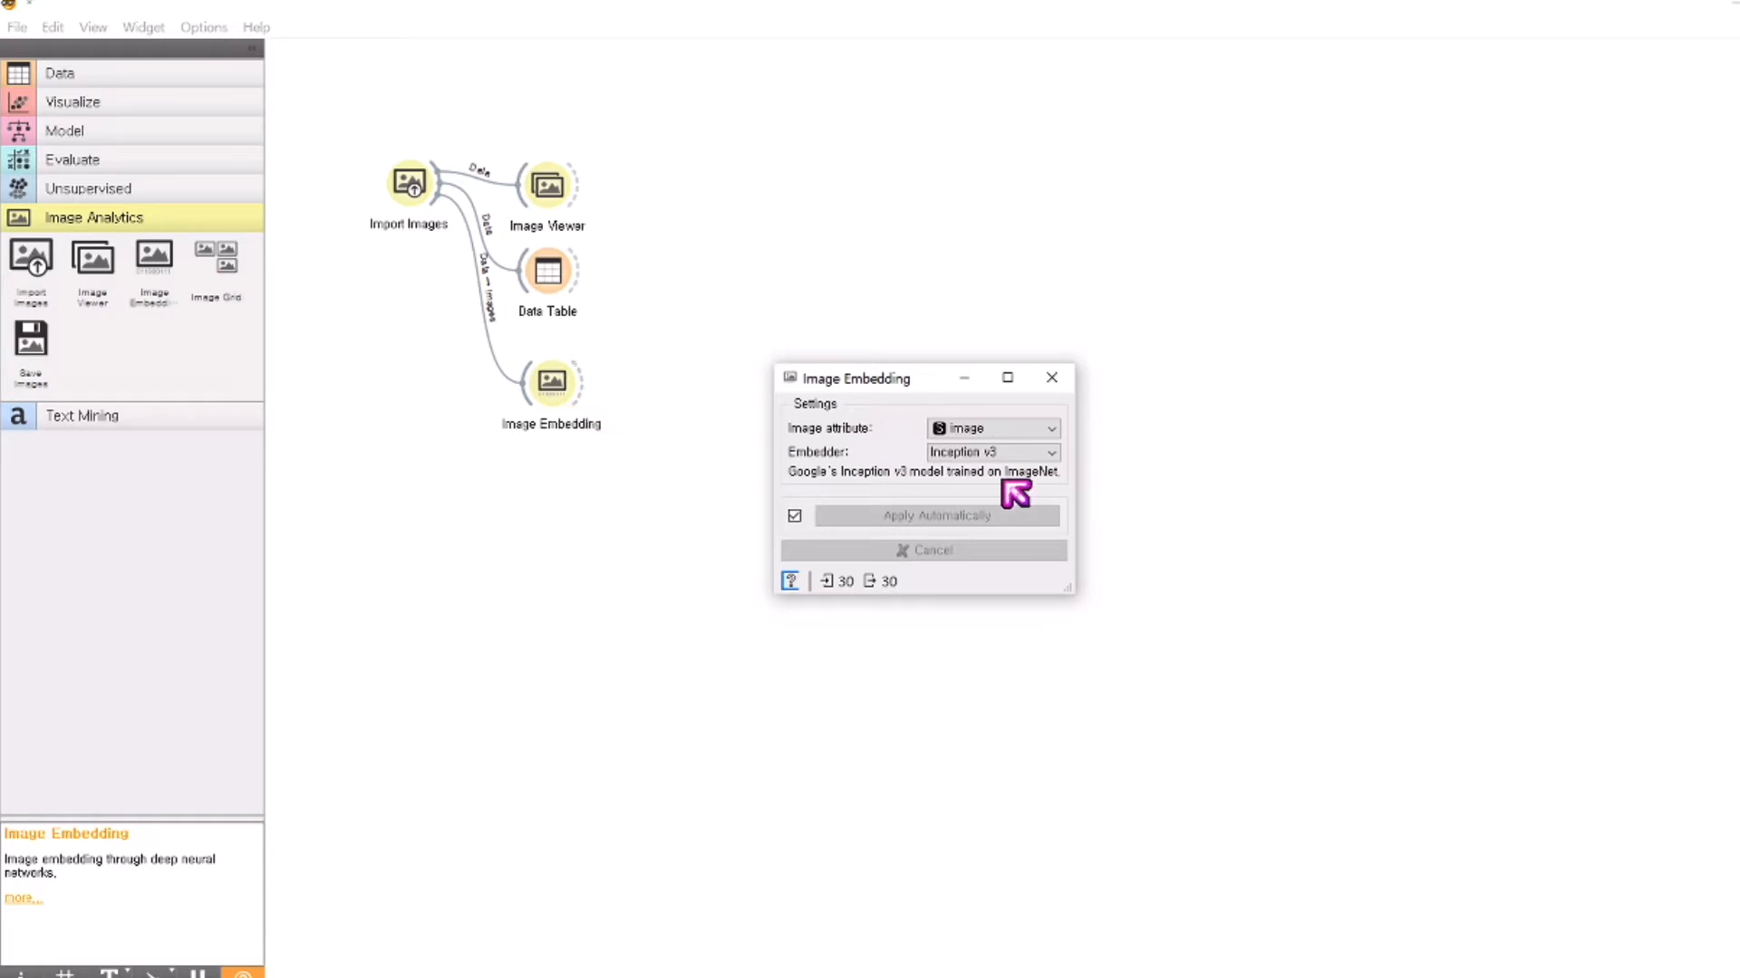
pyautogui.click(1049, 453)
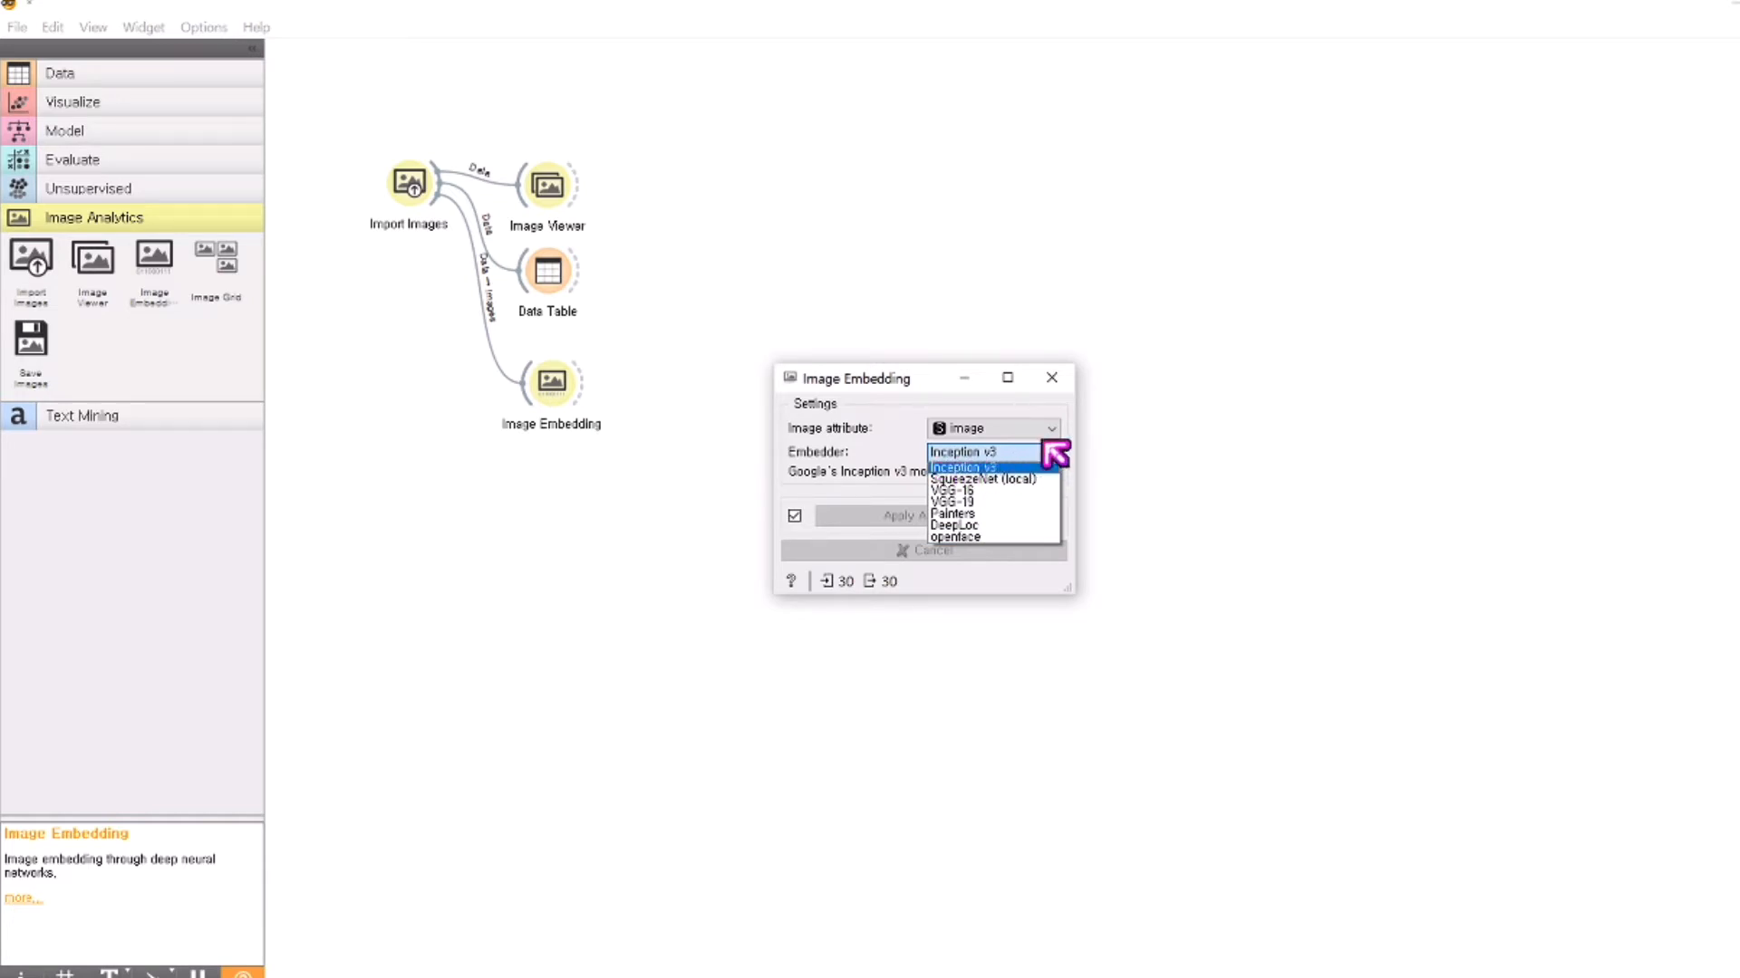
pyautogui.click(1051, 379)
pyautogui.click(1051, 379)
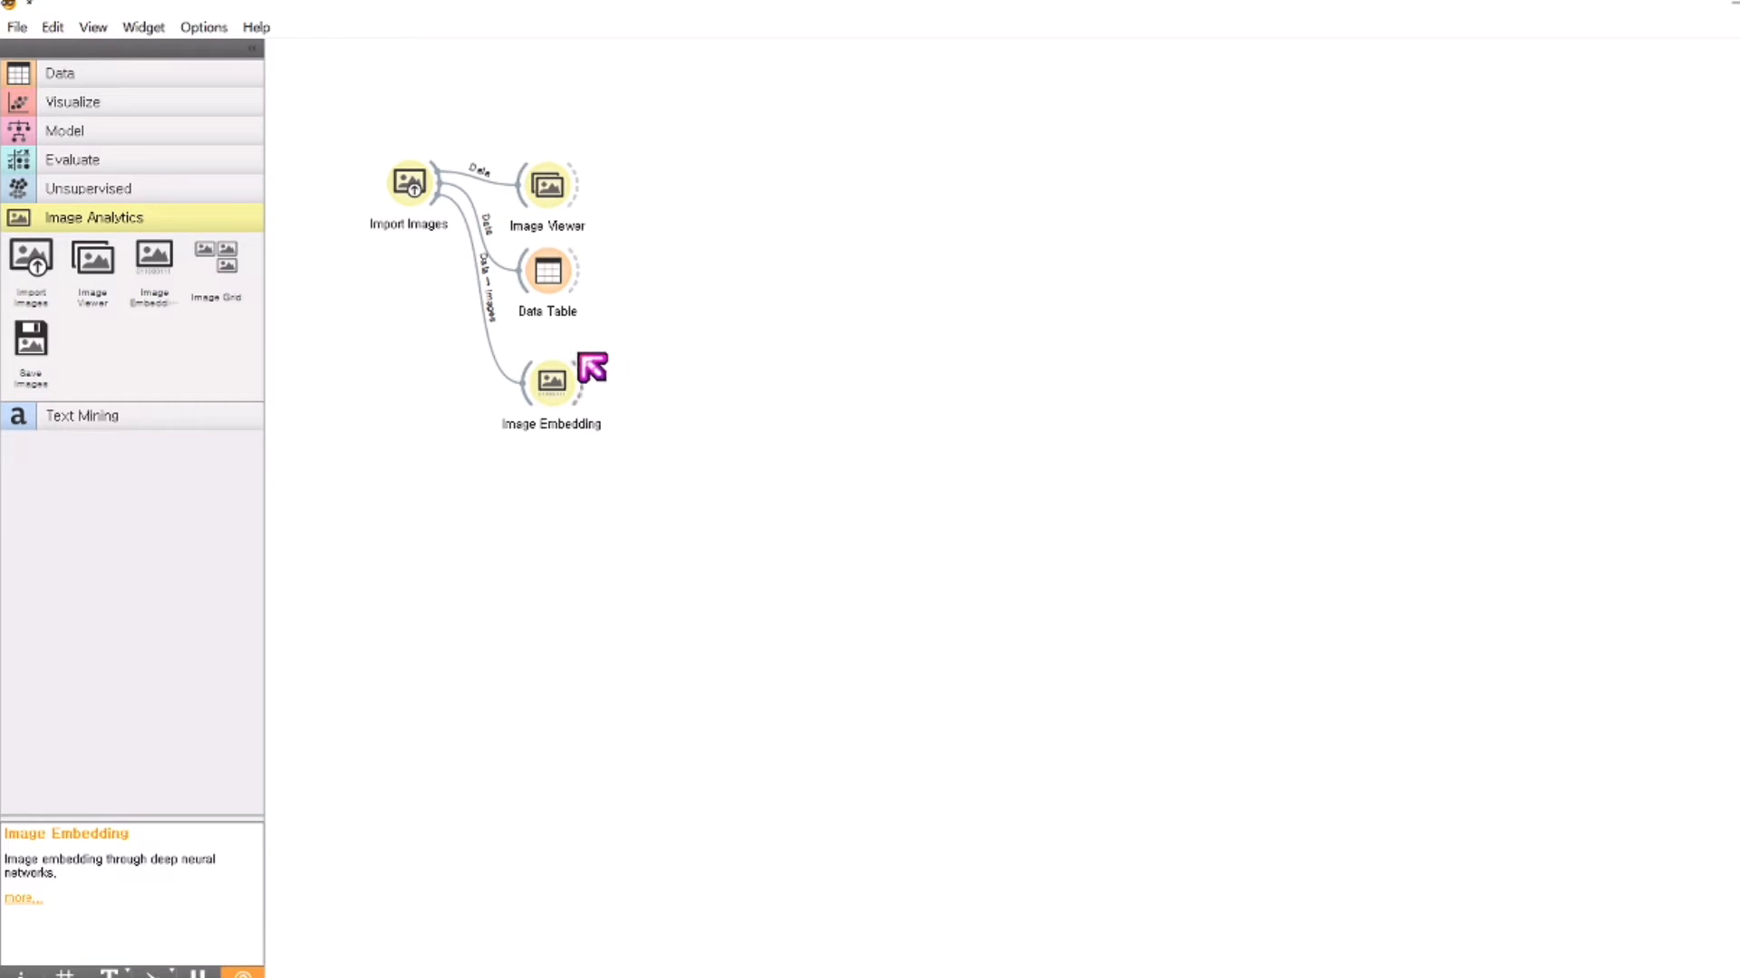
# - Examine the imported image attributes in the Data Table connected to Import Images
pyautogui.click(562, 279)
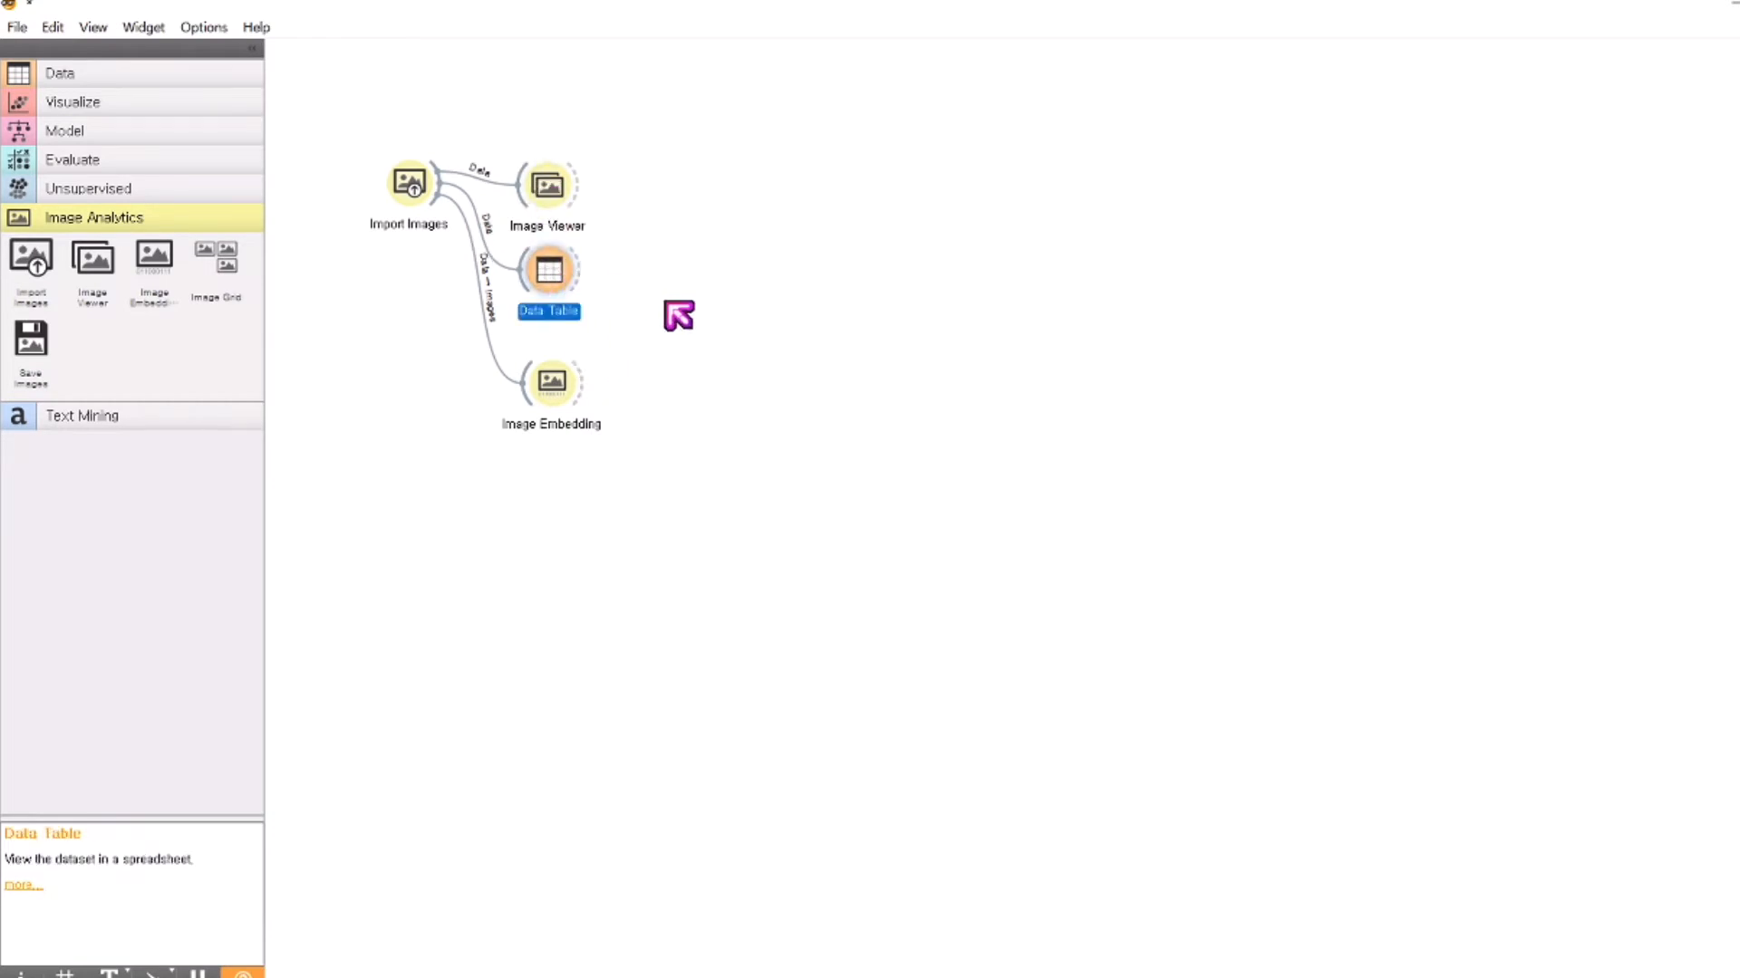
pyautogui.doubleClick(557, 279)
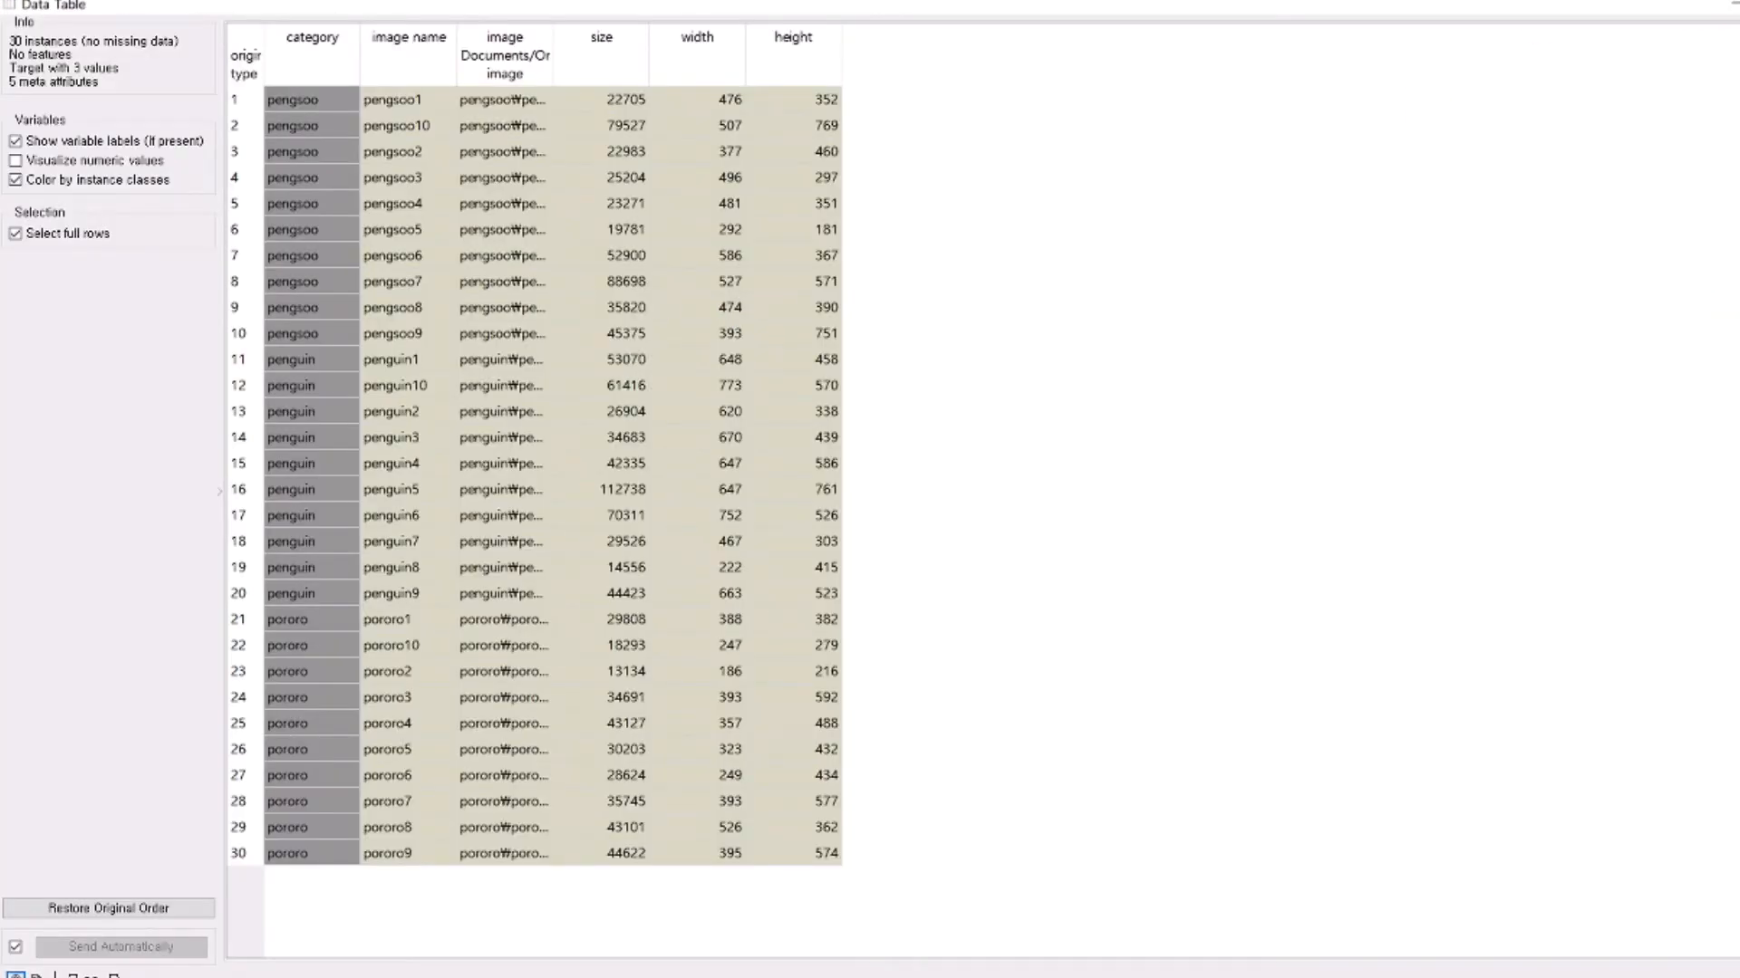
pyautogui.click(1736, 3)
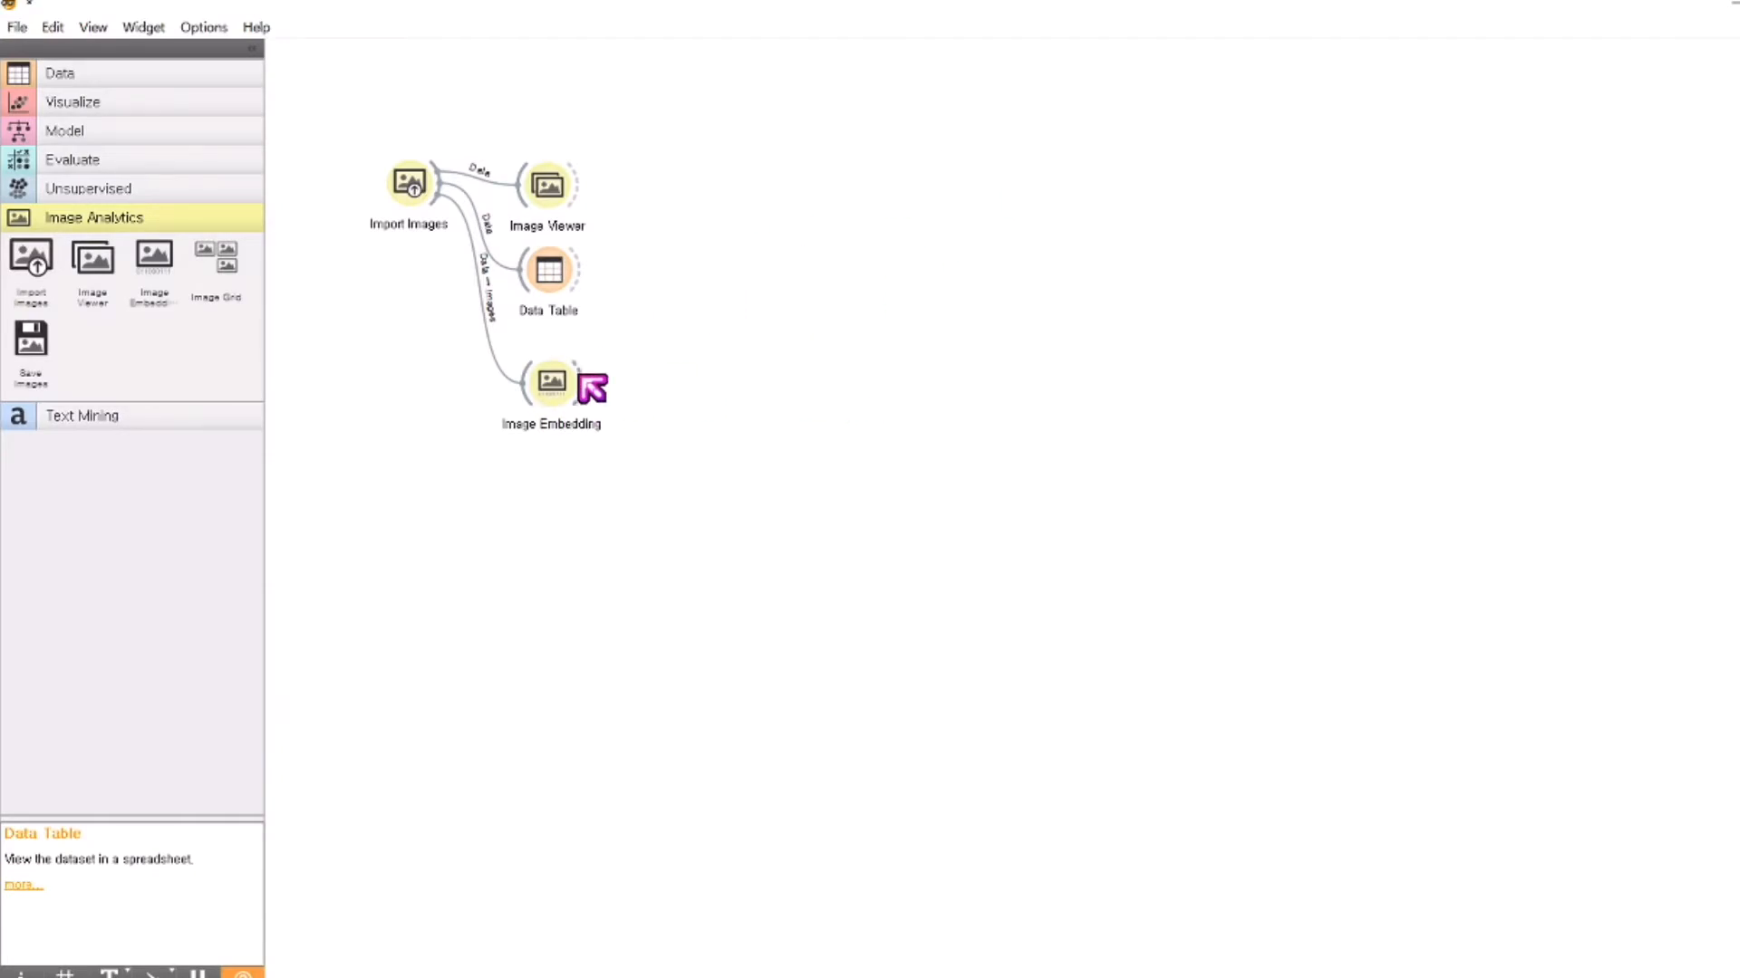
# - Attach a second Data Table to the Image Embedding output and open it to inspect the embedding features
pyautogui.moveTo(584, 385); pyautogui.dragTo(643, 383)
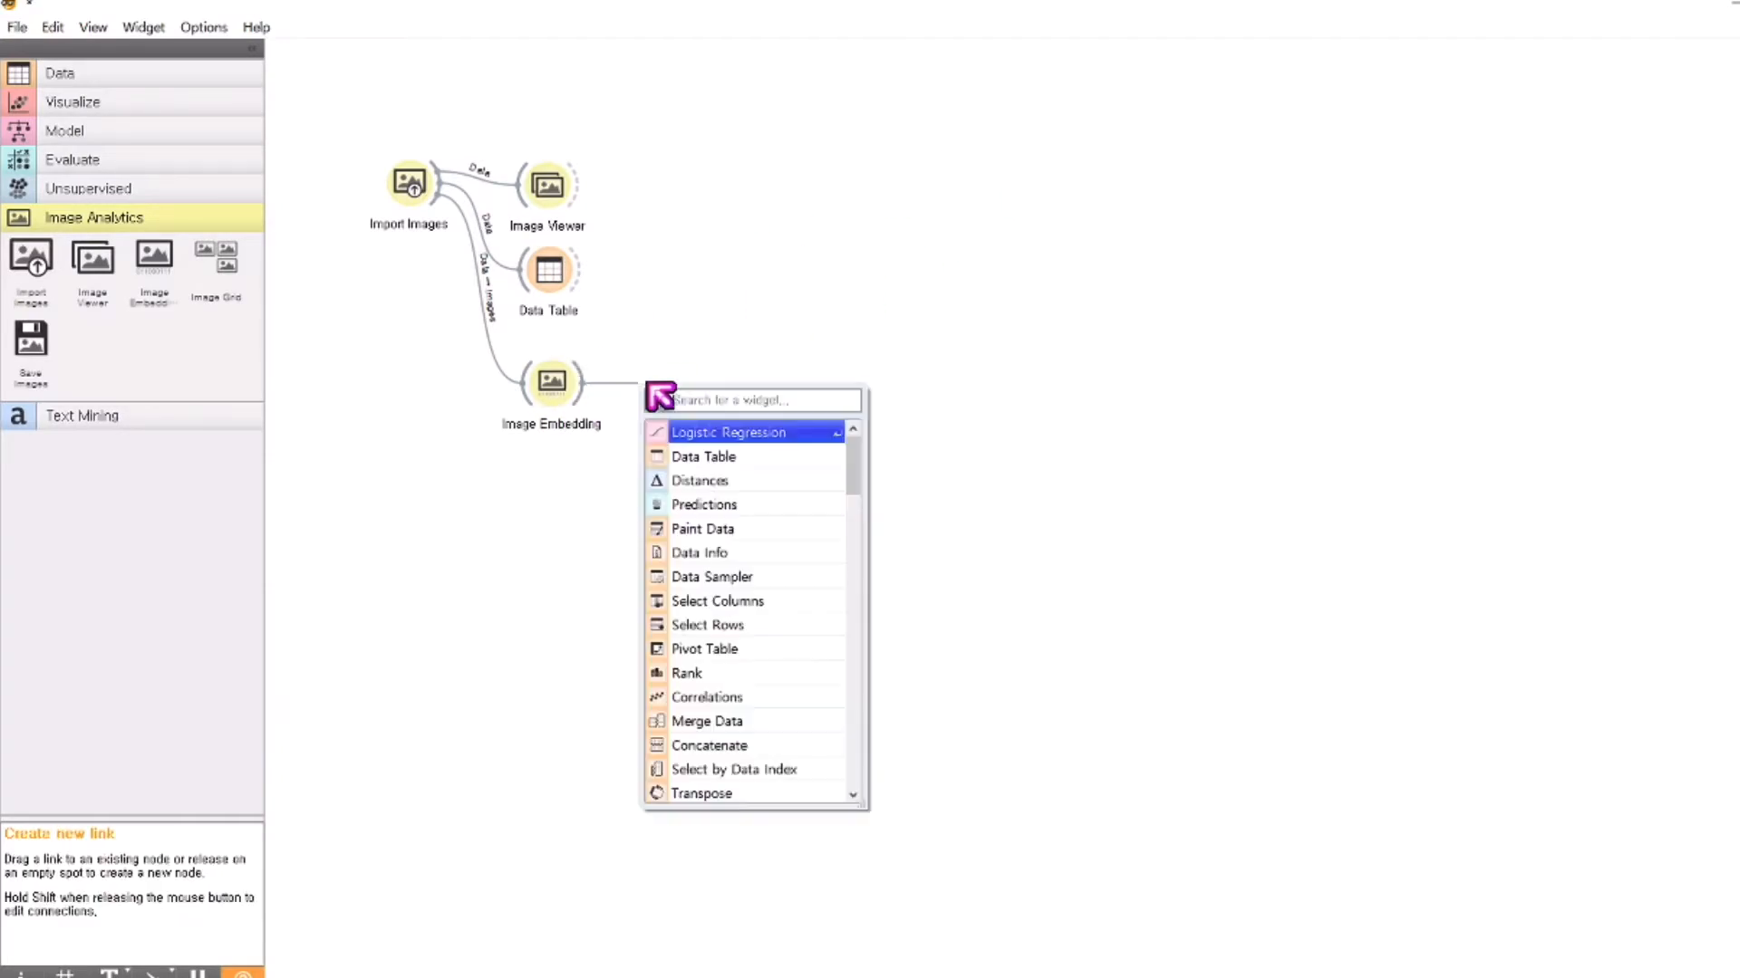
pyautogui.click(738, 460)
pyautogui.doubleClick(691, 406)
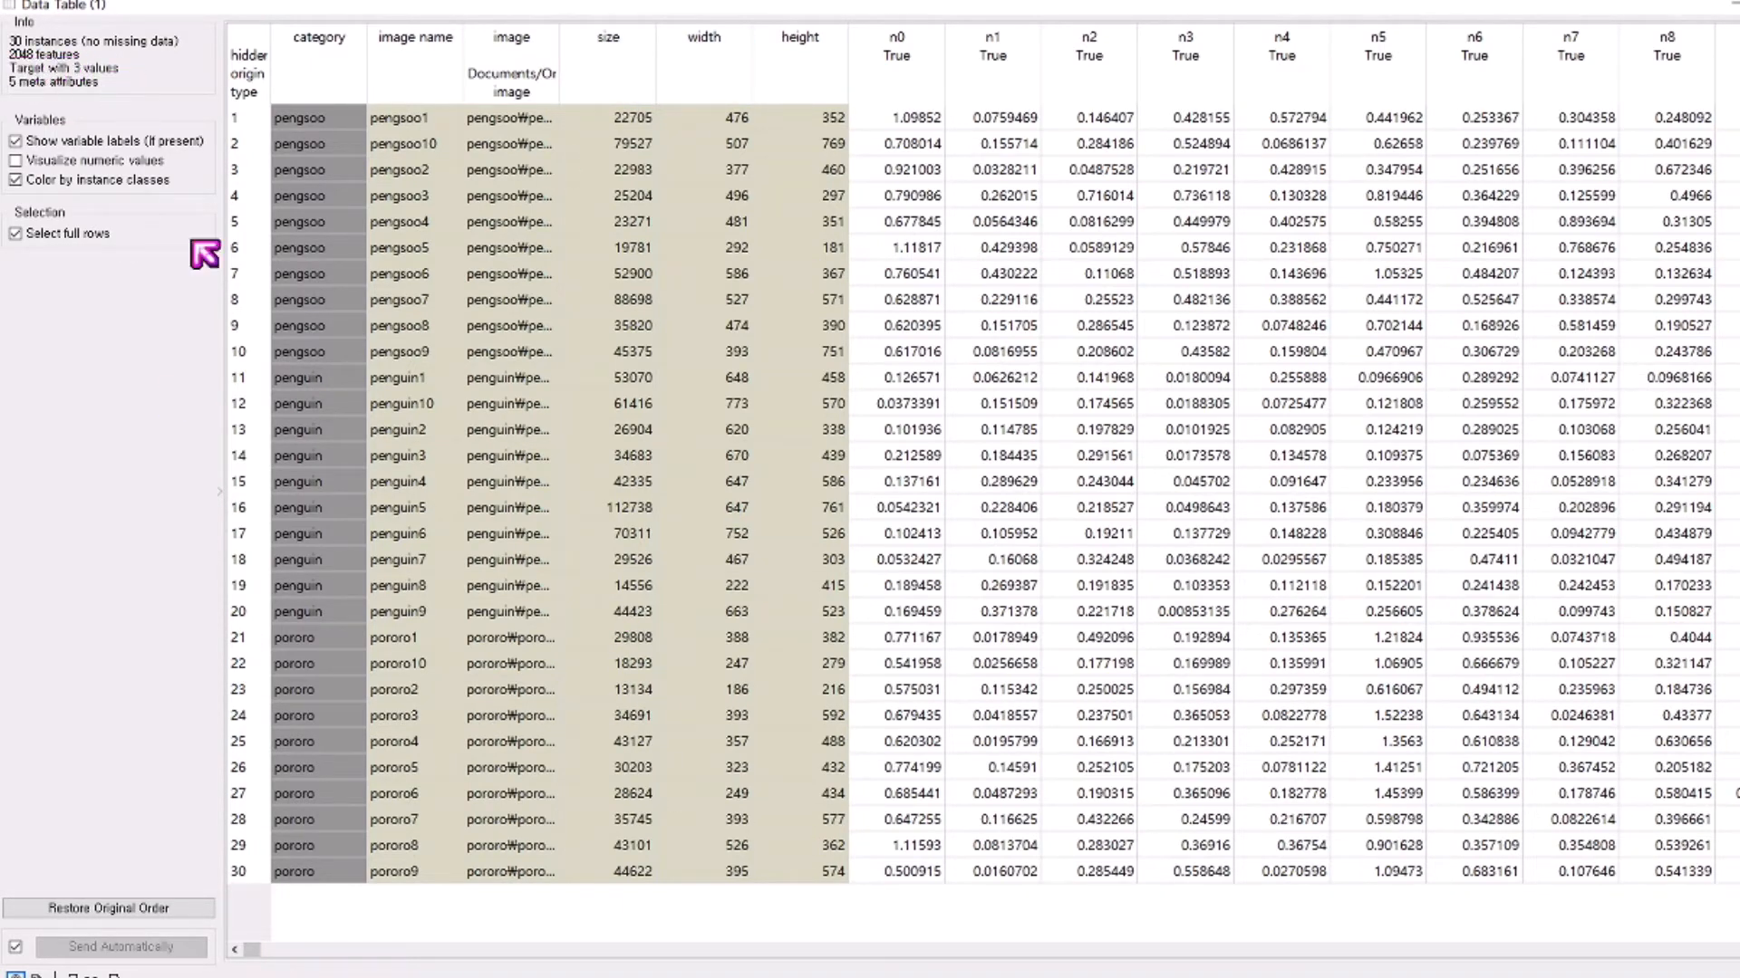
pyautogui.moveTo(253, 949)
pyautogui.mouseDown()
pyautogui.moveTo(1600, 950)
pyautogui.moveTo(1735, 965)
pyautogui.moveTo(253, 950)
pyautogui.mouseUp()
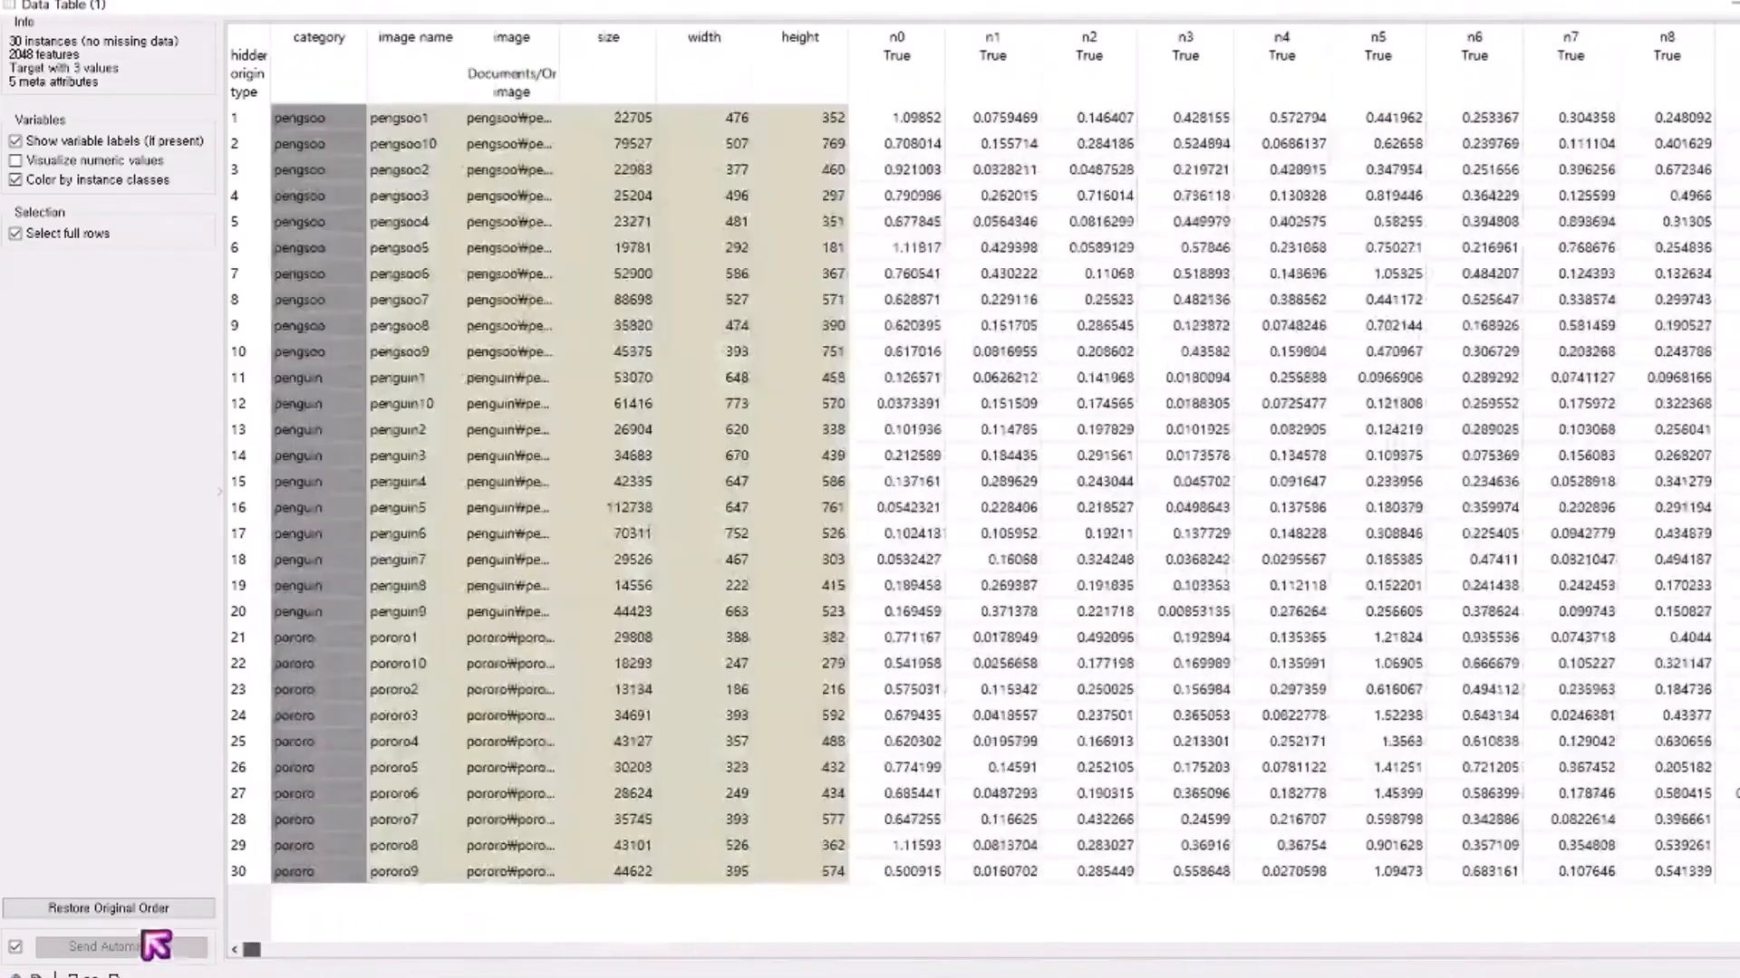
# - Close the embeddings table and add a Distances widget fed by the Image Embedding output
pyautogui.click(1738, 3)
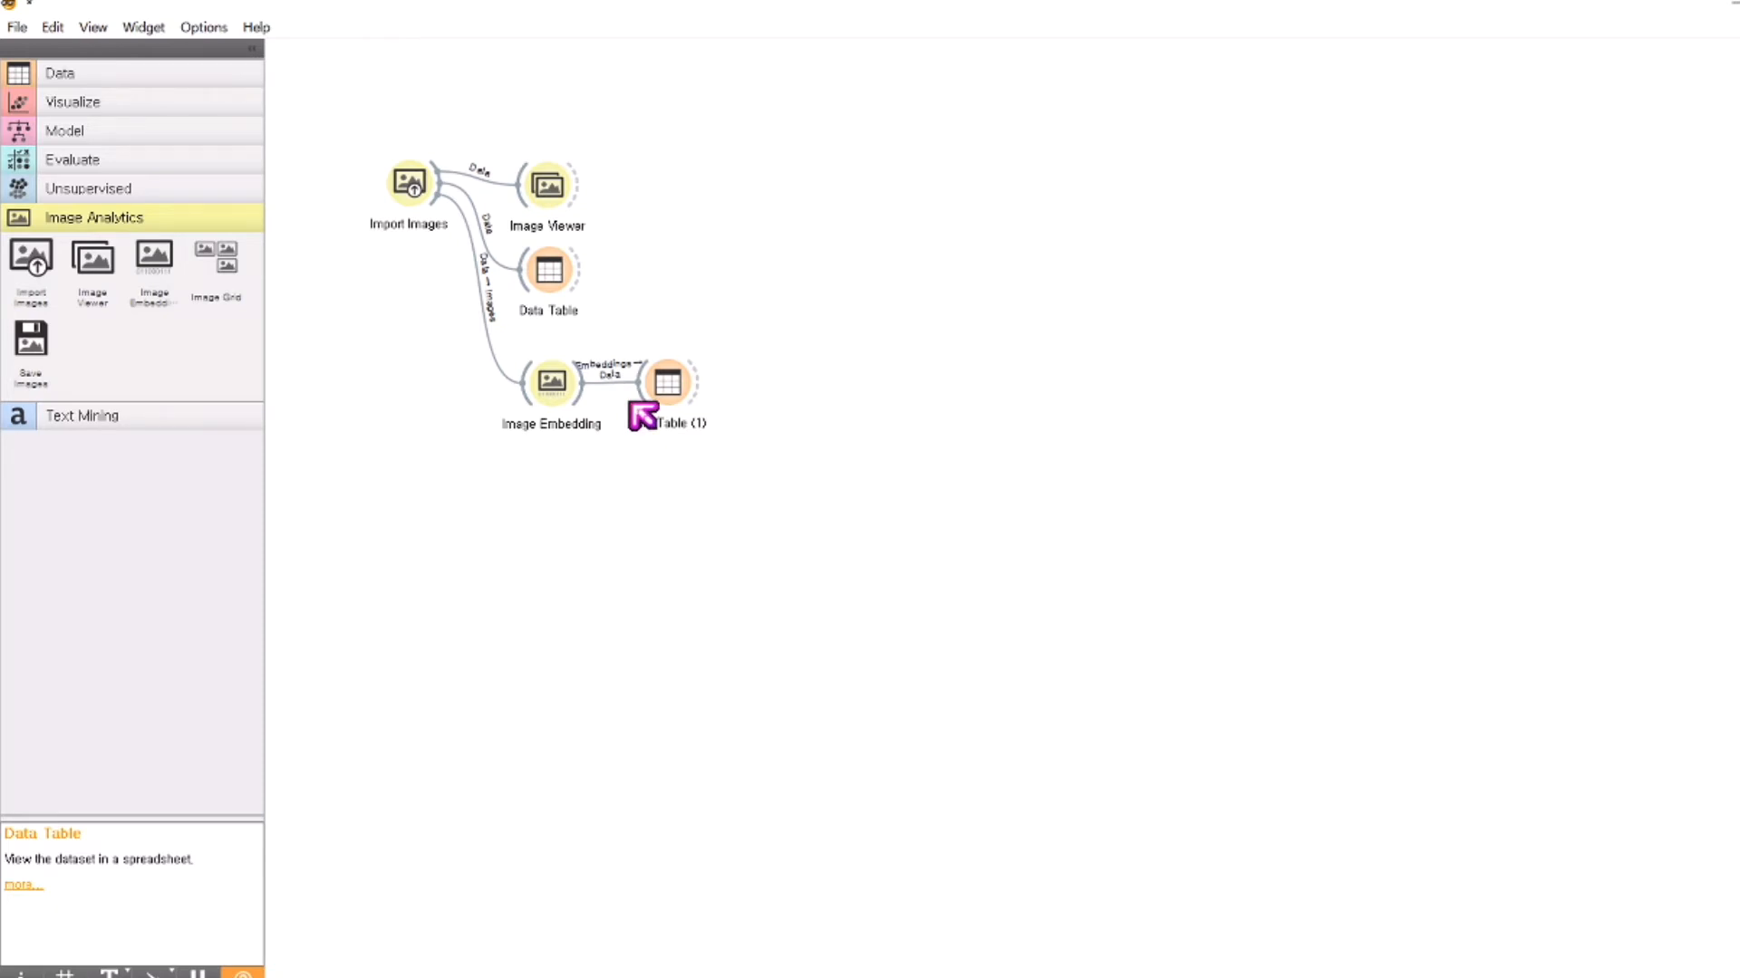
pyautogui.click(149, 163)
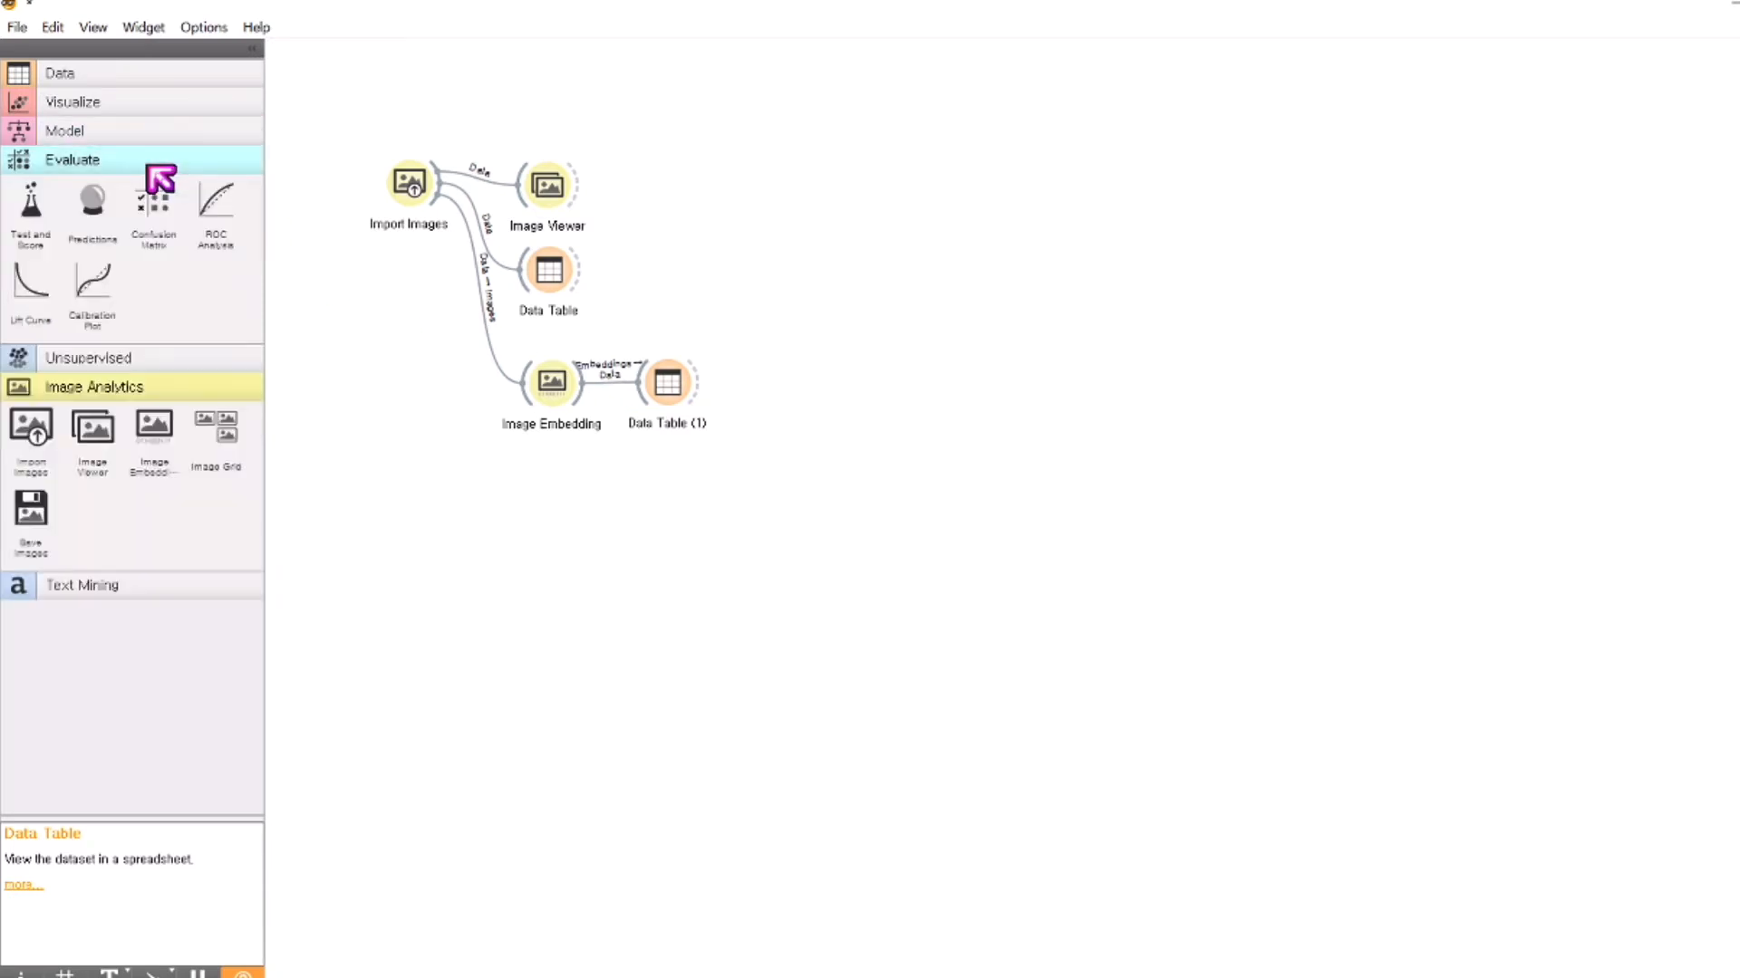
pyautogui.click(163, 359)
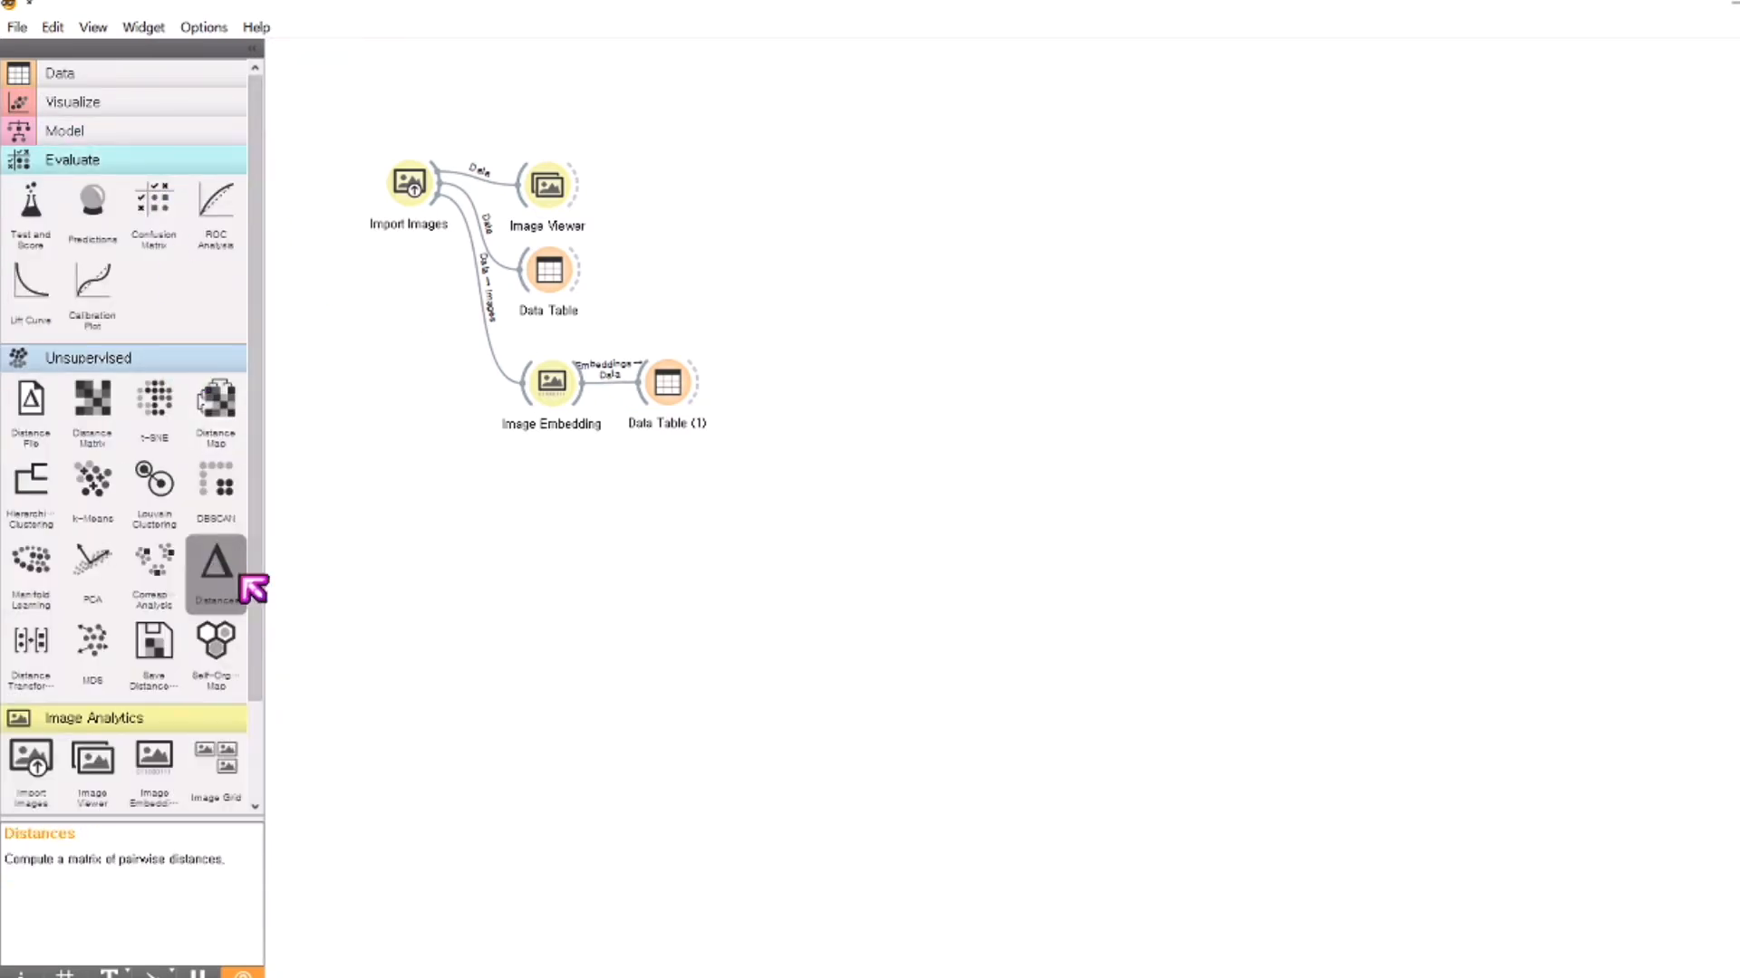
pyautogui.moveTo(253, 590); pyautogui.dragTo(645, 468)
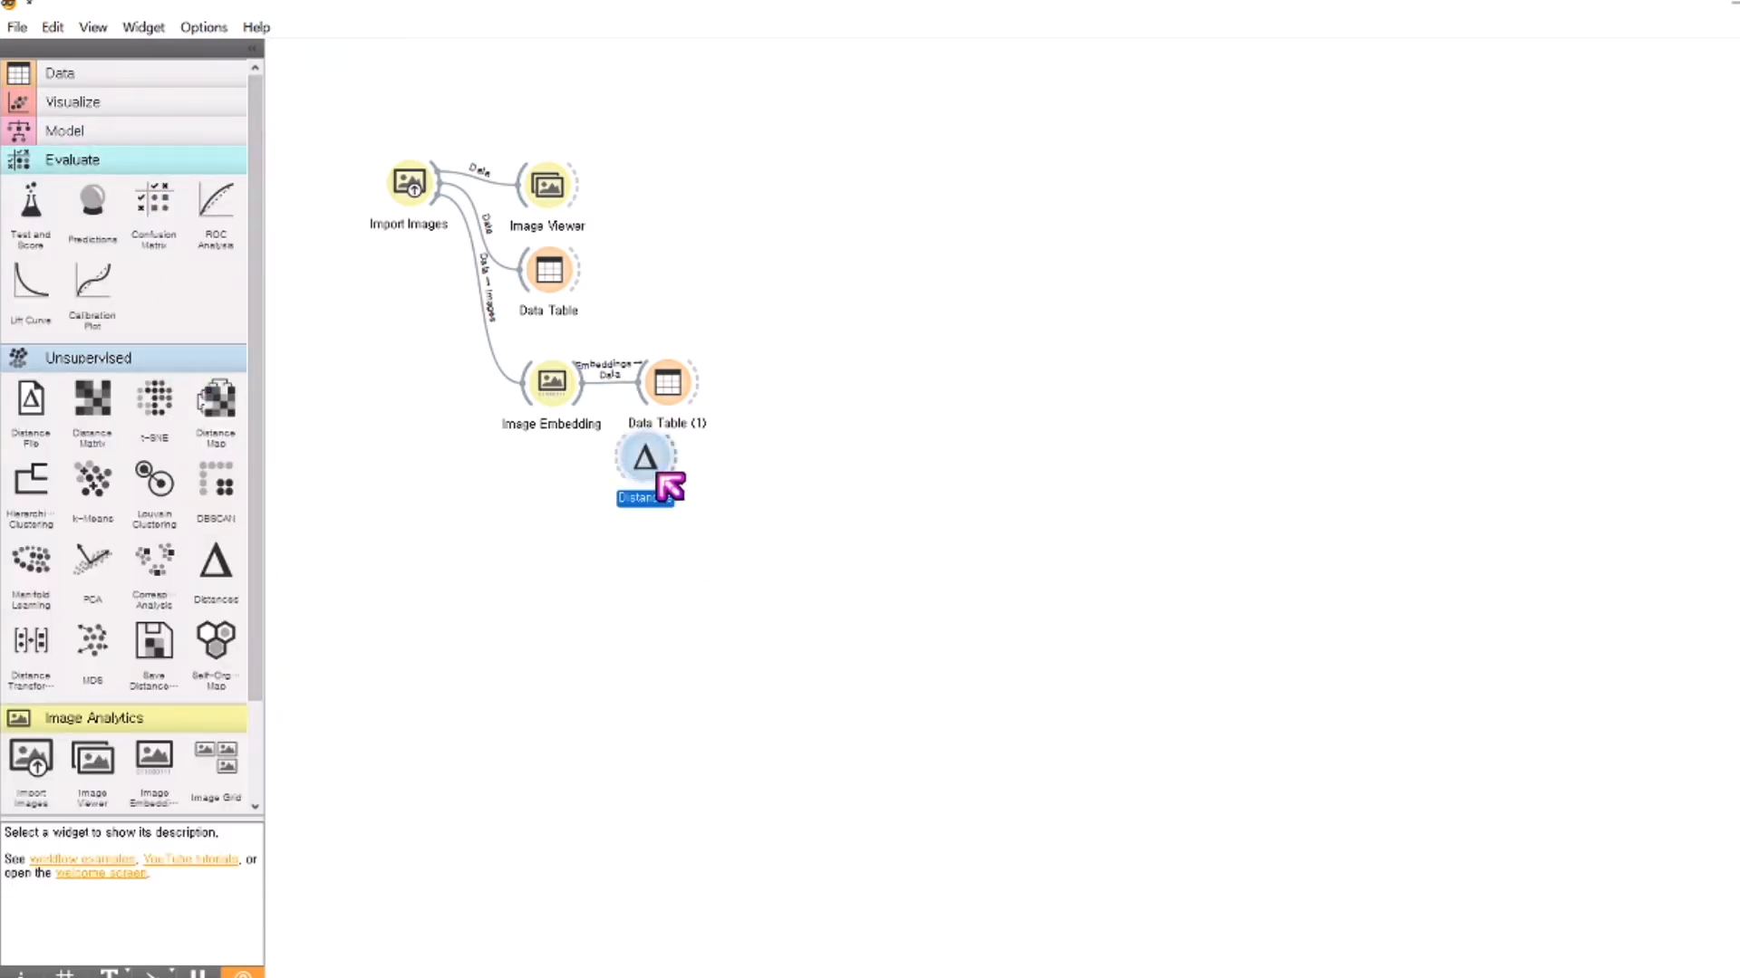
pyautogui.moveTo(591, 397); pyautogui.dragTo(668, 494)
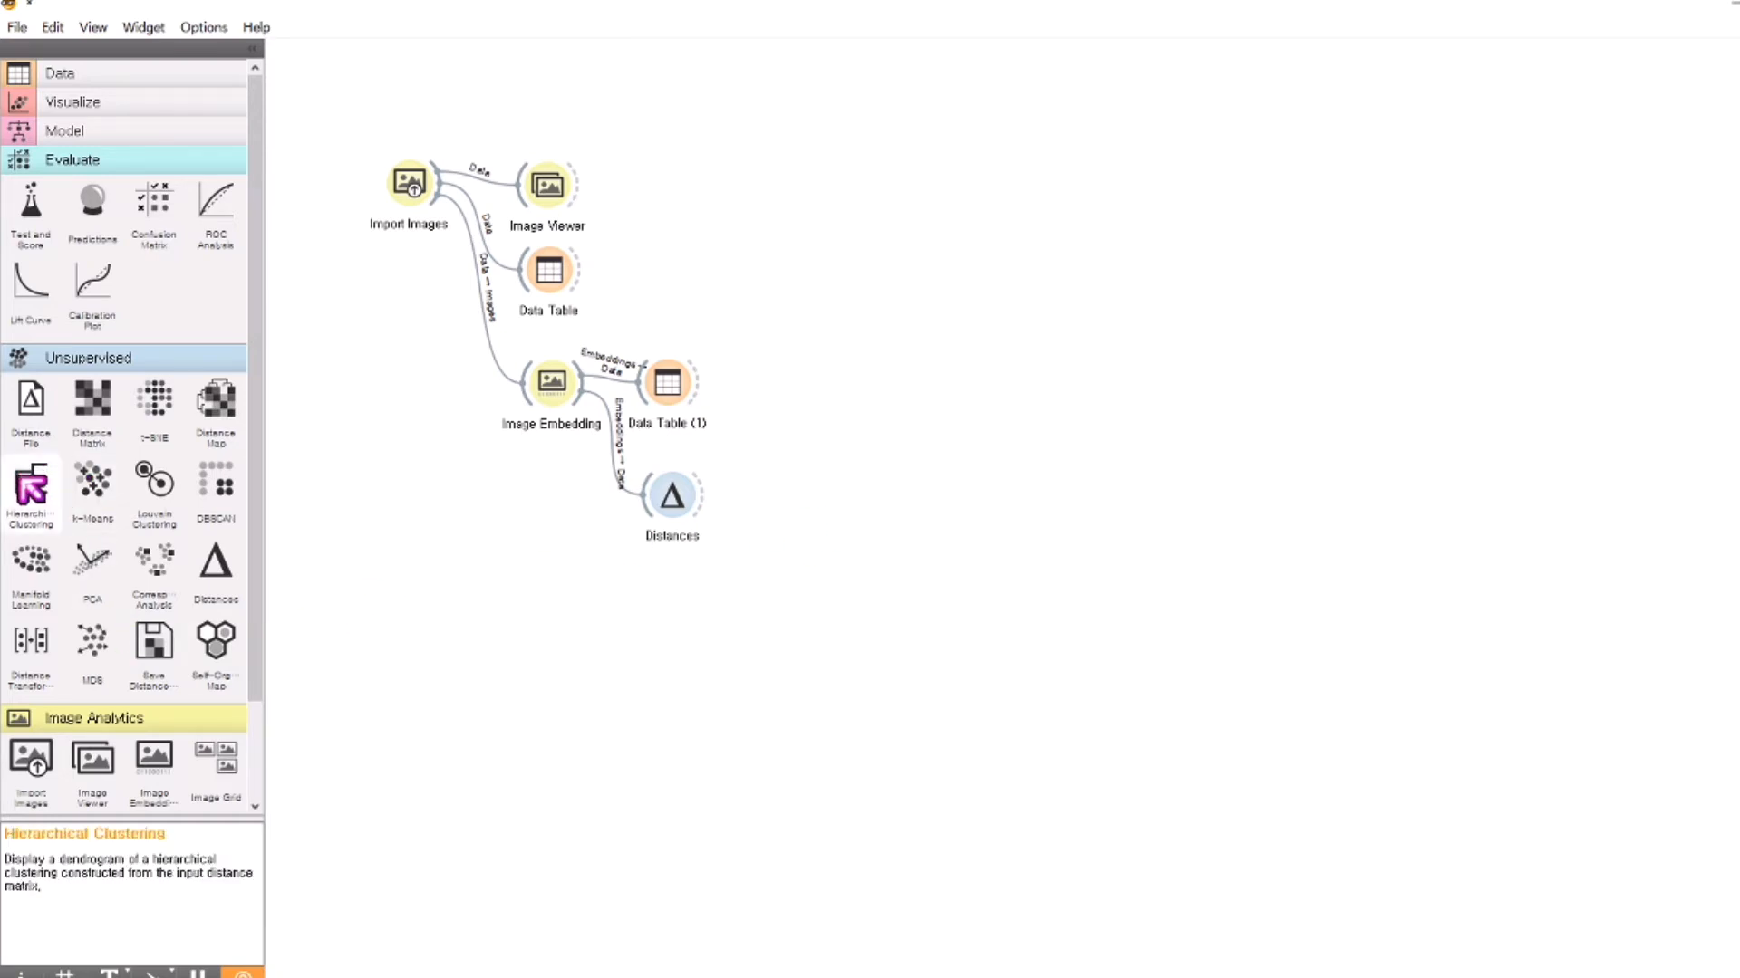
# - Add a Hierarchical Clustering widget fed by Distances and attach an Image Viewer to its output
pyautogui.moveTo(30, 489); pyautogui.dragTo(829, 494)
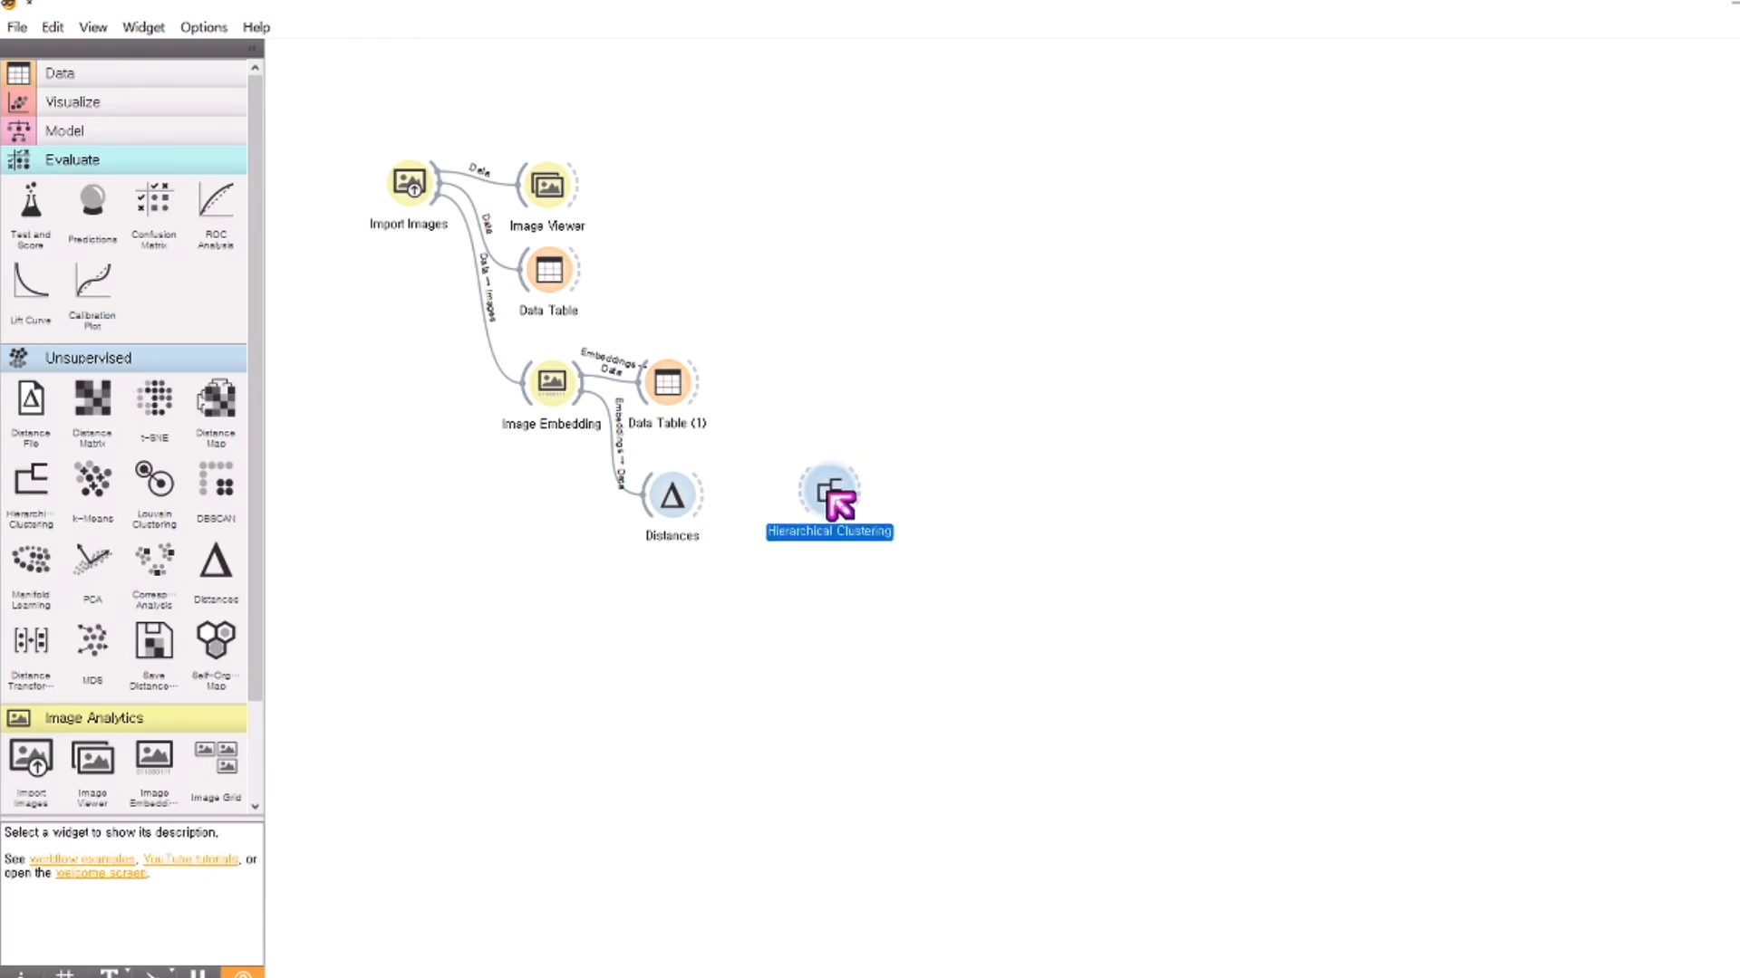
pyautogui.moveTo(704, 493); pyautogui.dragTo(808, 493)
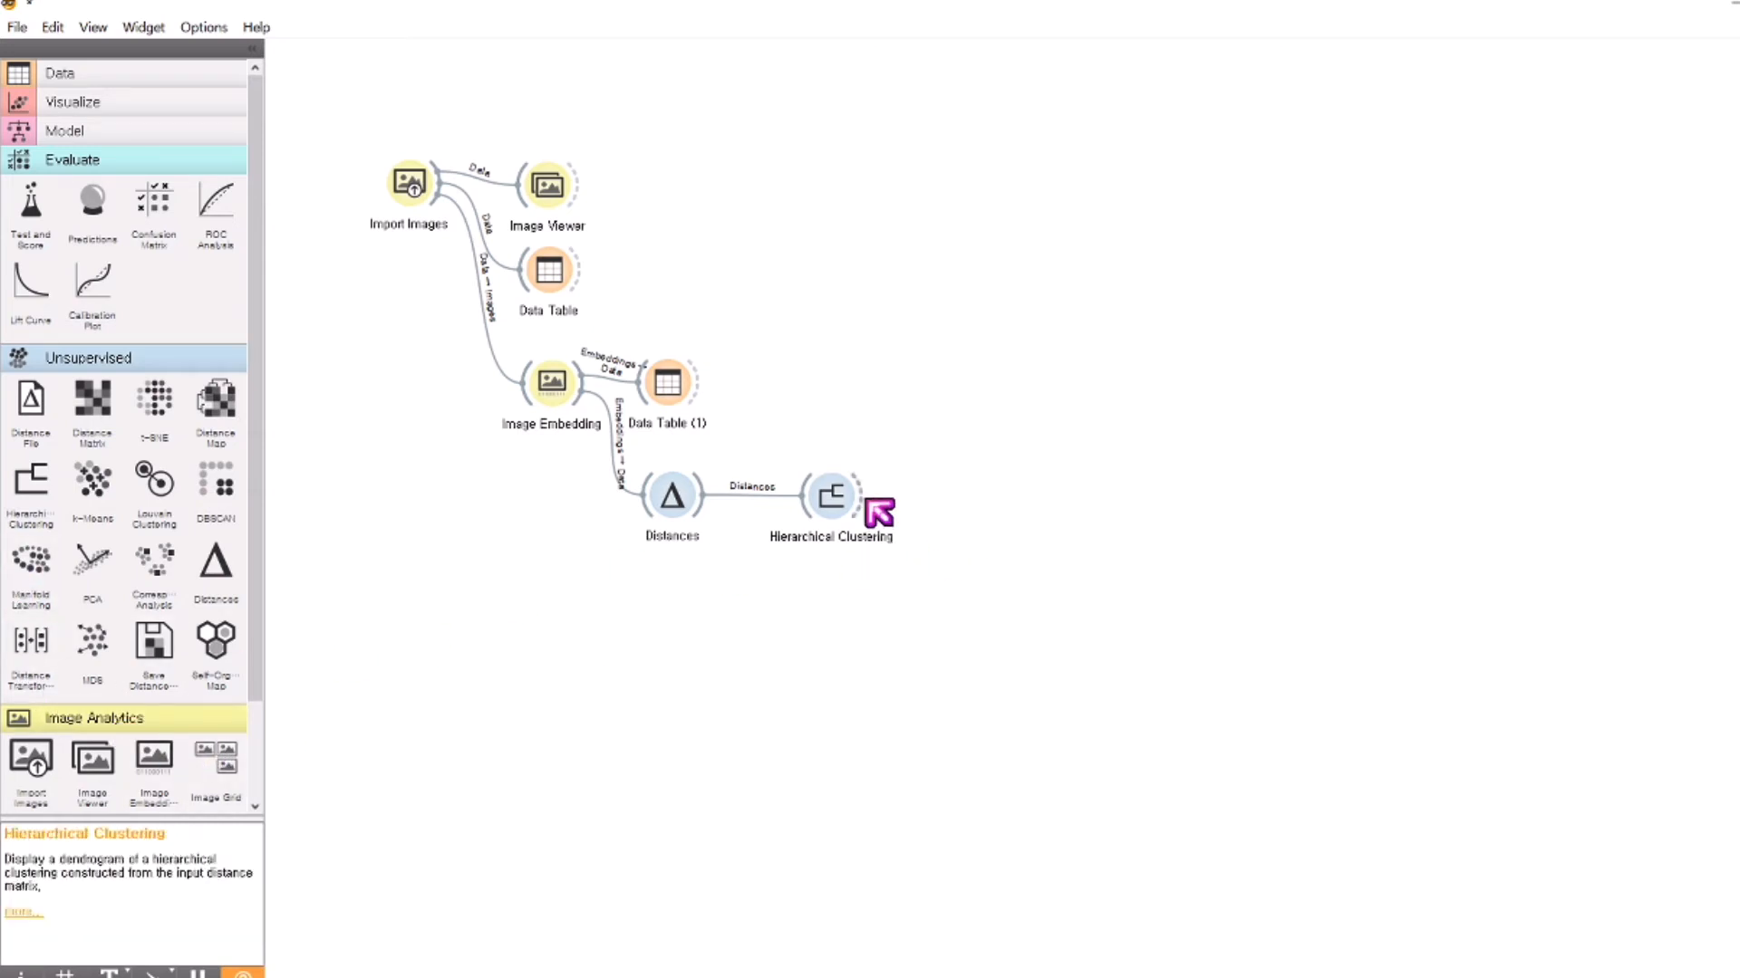
pyautogui.moveTo(870, 498); pyautogui.dragTo(965, 498)
pyautogui.click(1094, 550)
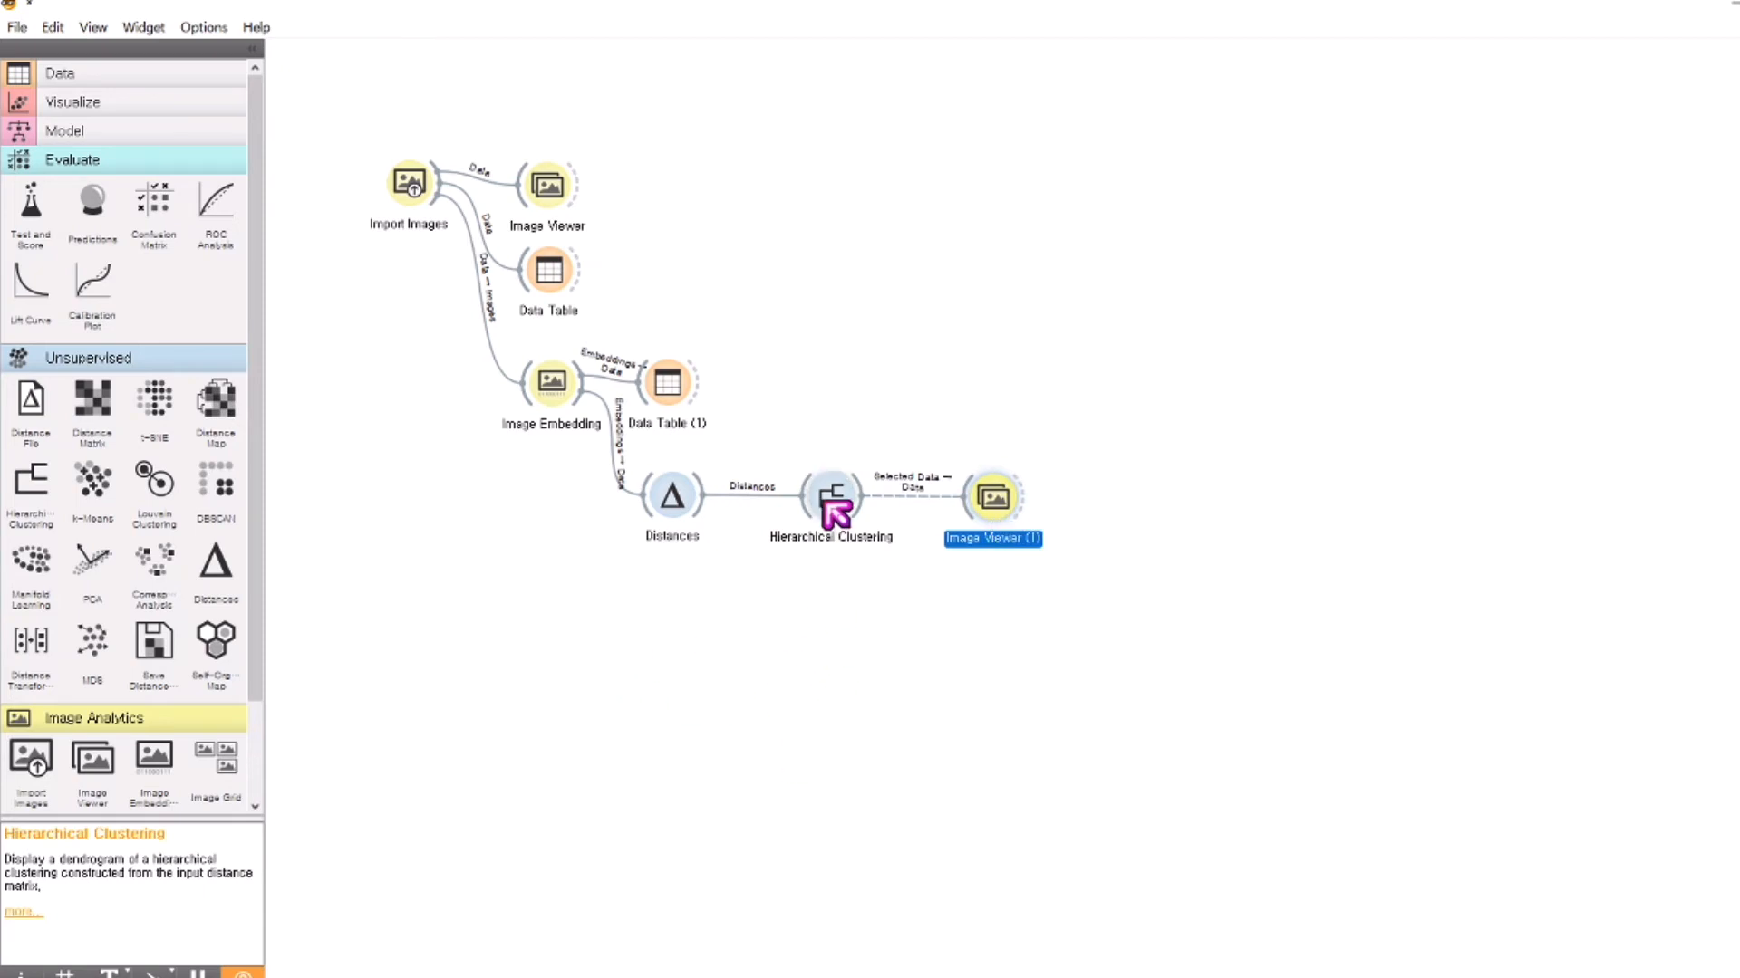
# - Open Hierarchical Clustering and its connected Image Viewer, and arrange the two windows side by side
pyautogui.doubleClick(831, 498)
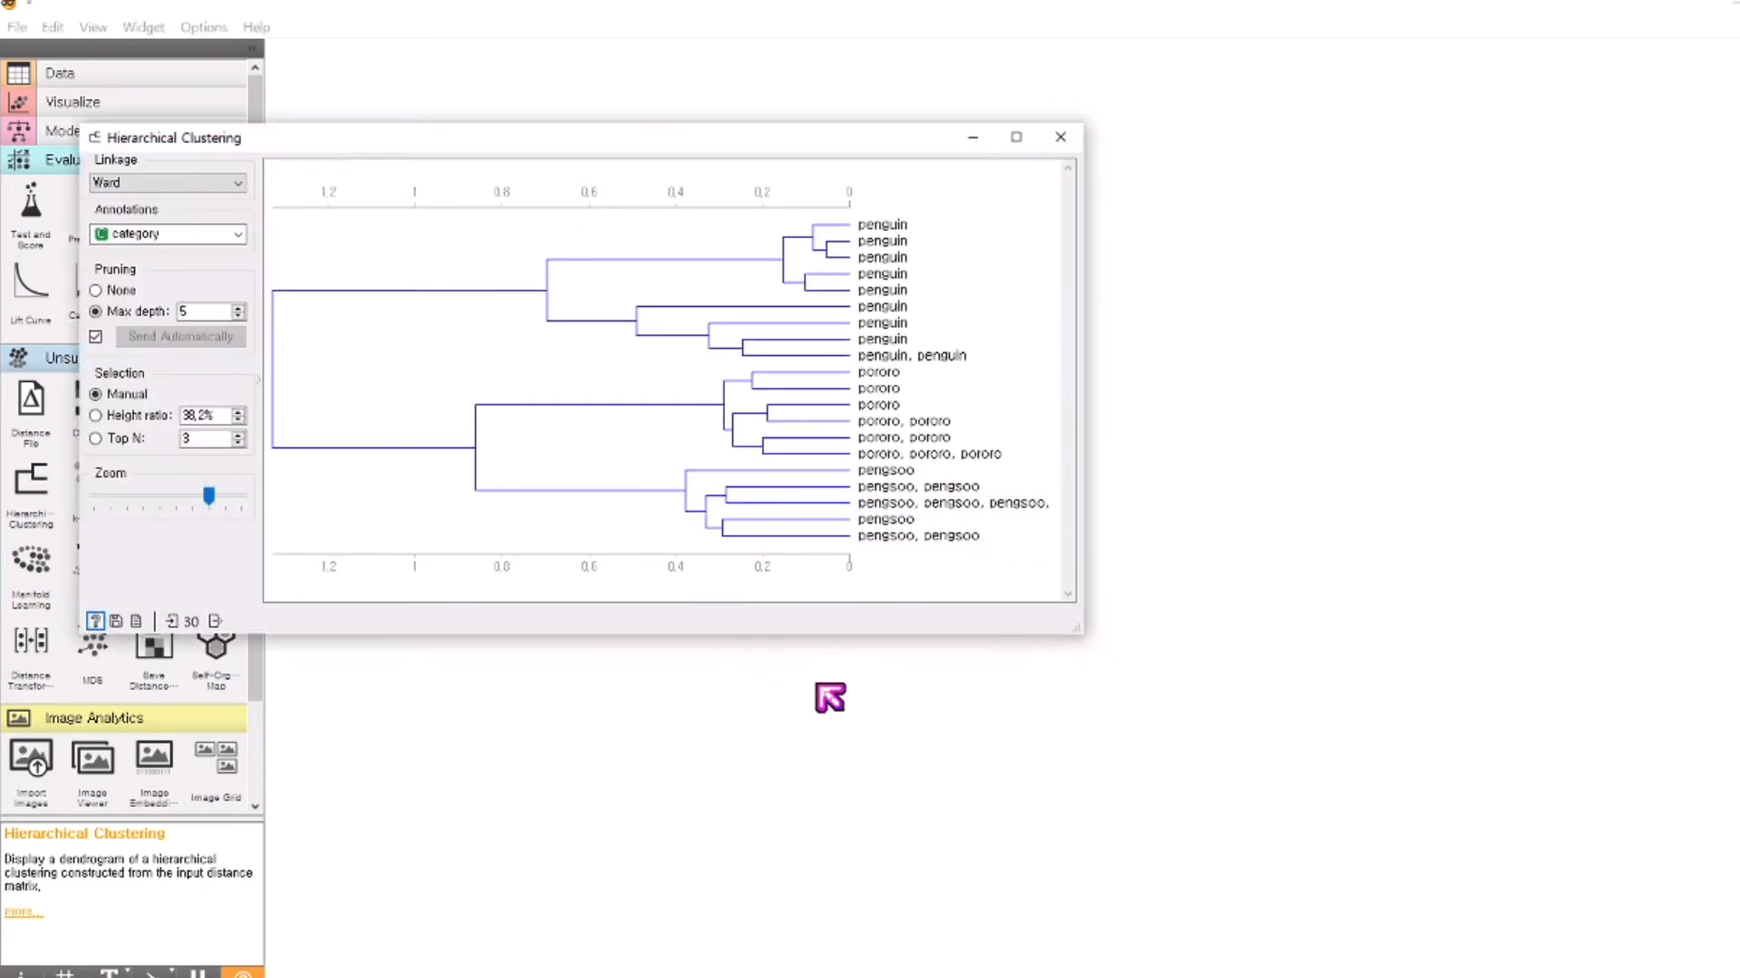
pyautogui.moveTo(933, 137); pyautogui.dragTo(776, 248)
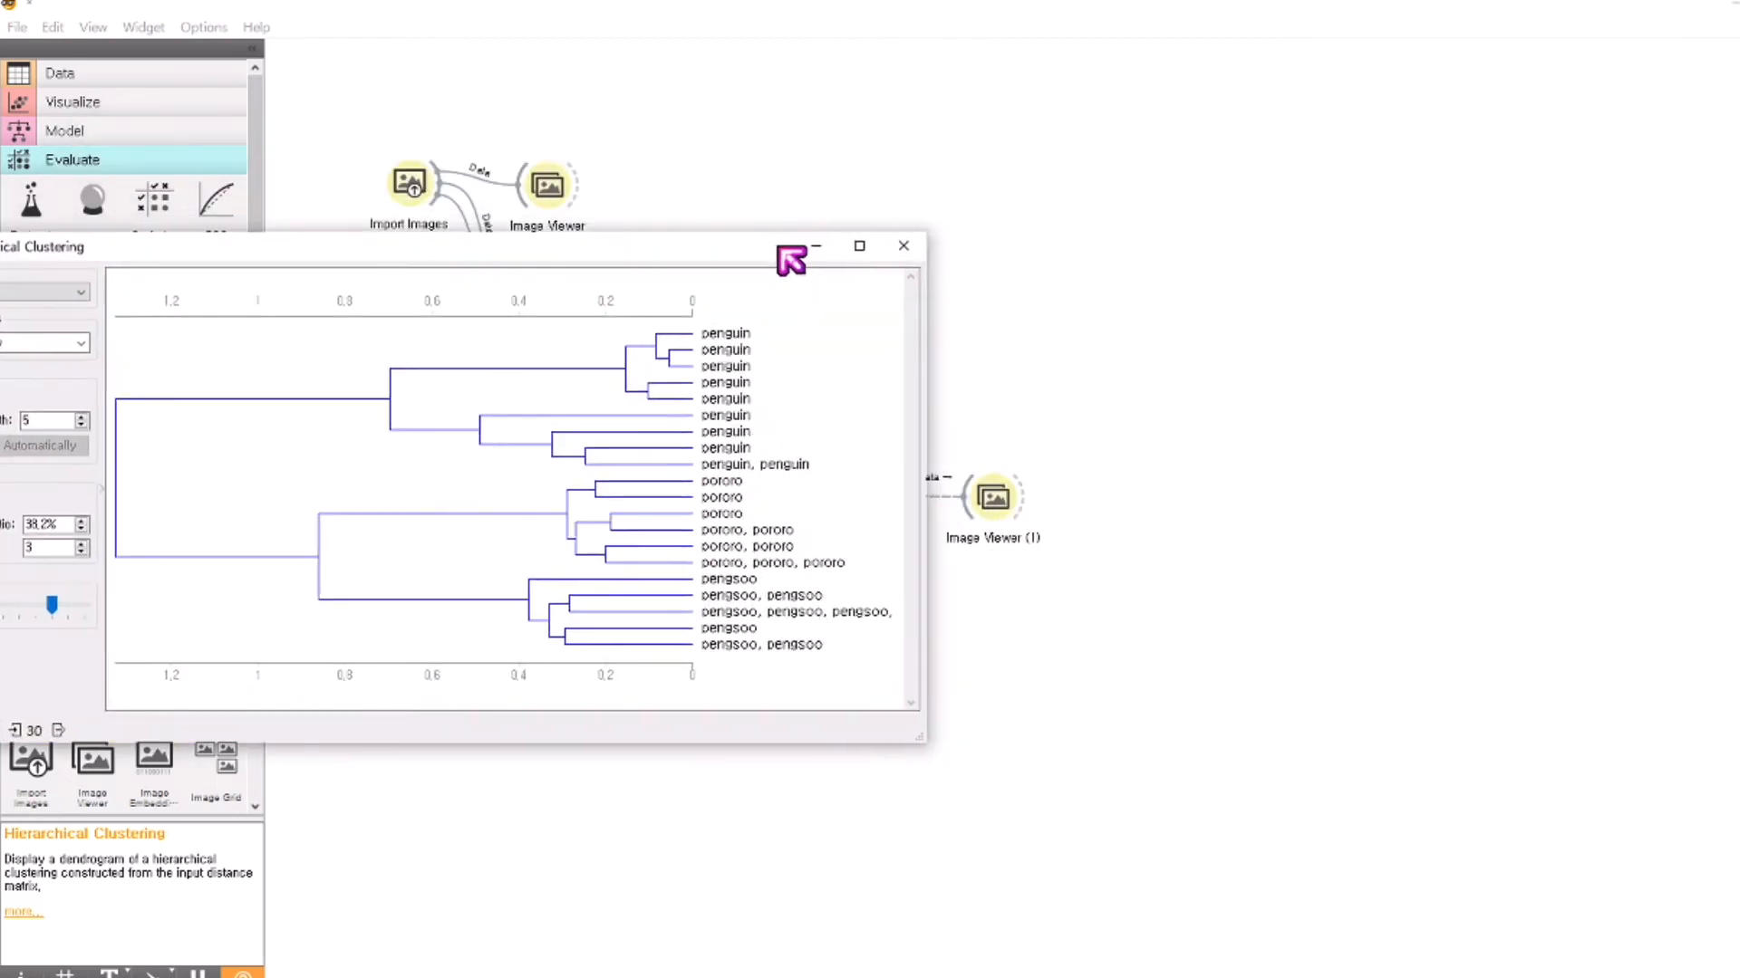
pyautogui.doubleClick(1007, 491)
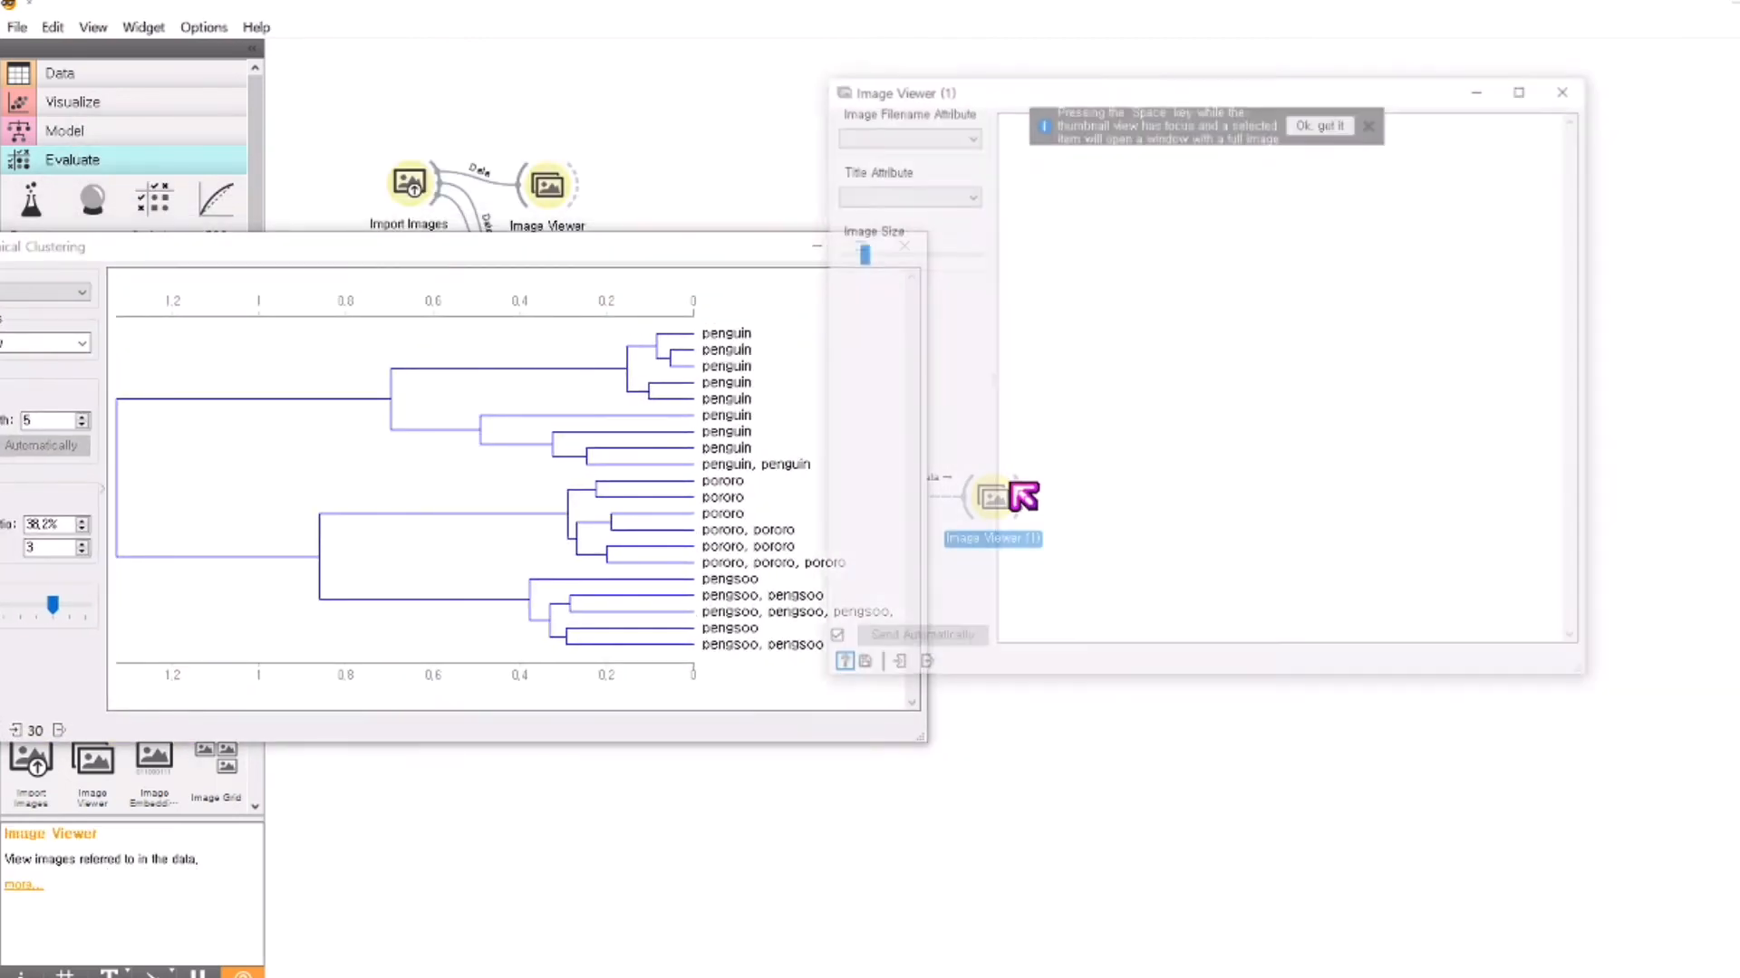
pyautogui.click(1370, 128)
pyautogui.moveTo(1332, 102); pyautogui.dragTo(1524, 172)
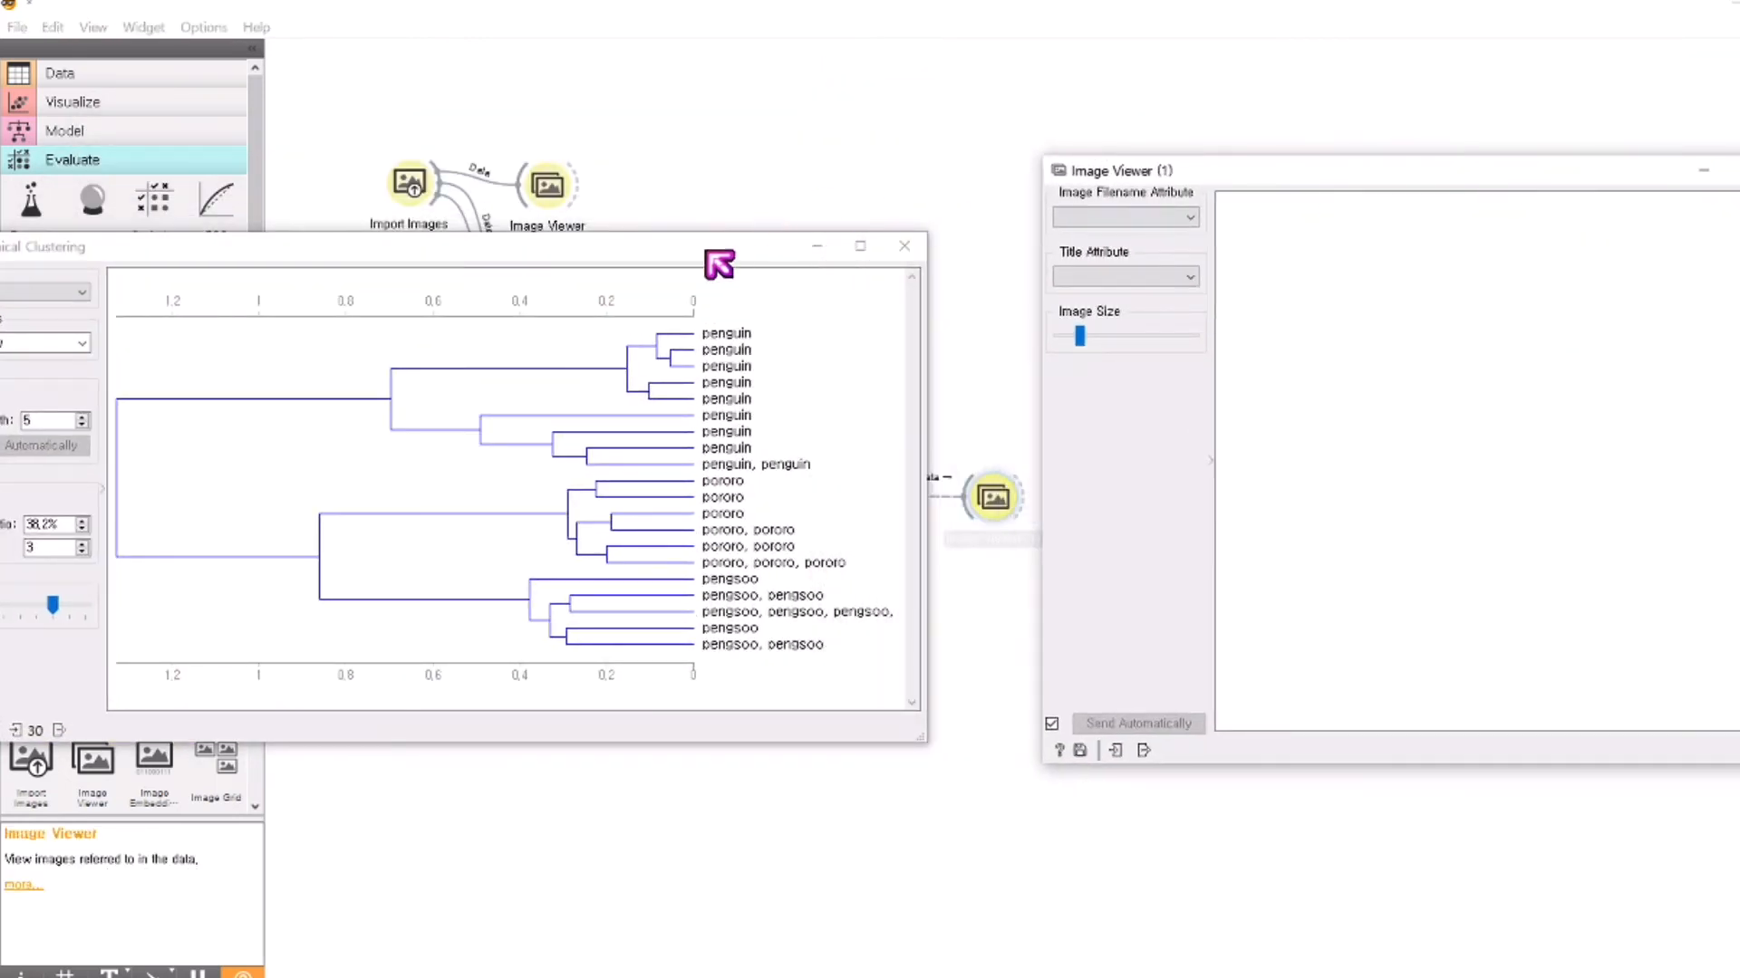
pyautogui.moveTo(660, 254); pyautogui.dragTo(804, 211)
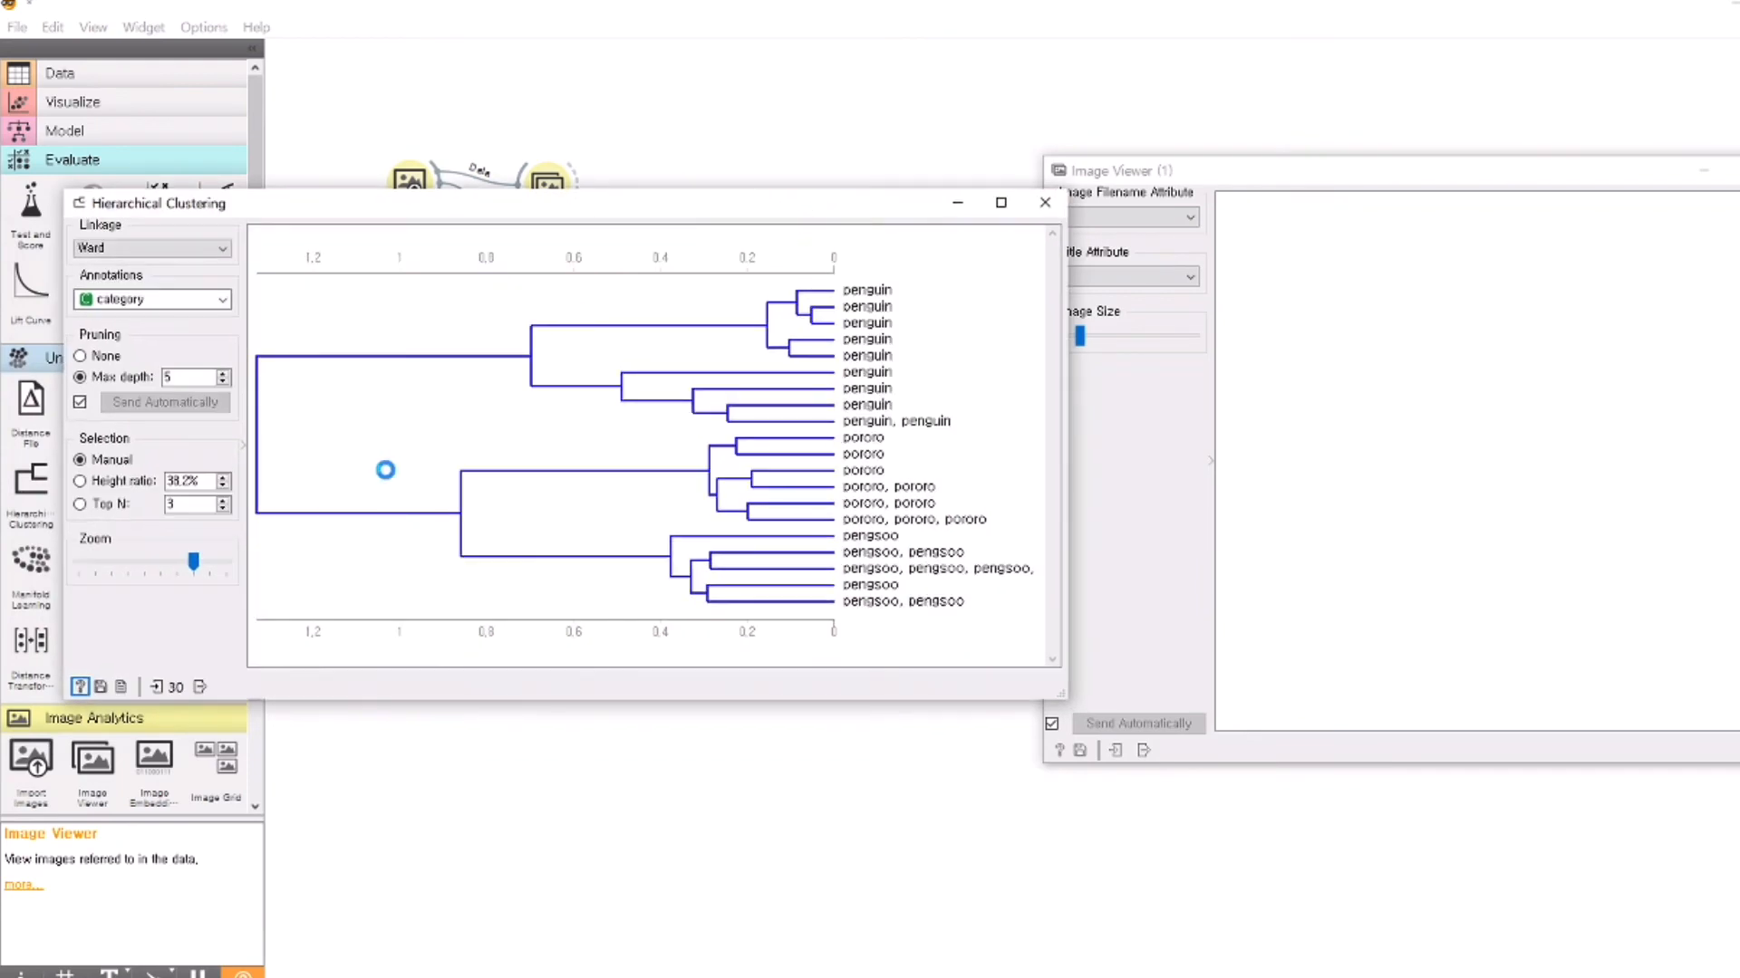
# - Select the entire dendrogram and look through its images in the connected Image Viewer
pyautogui.click(385, 470)
pyautogui.scroll(-10, 1592, 489)
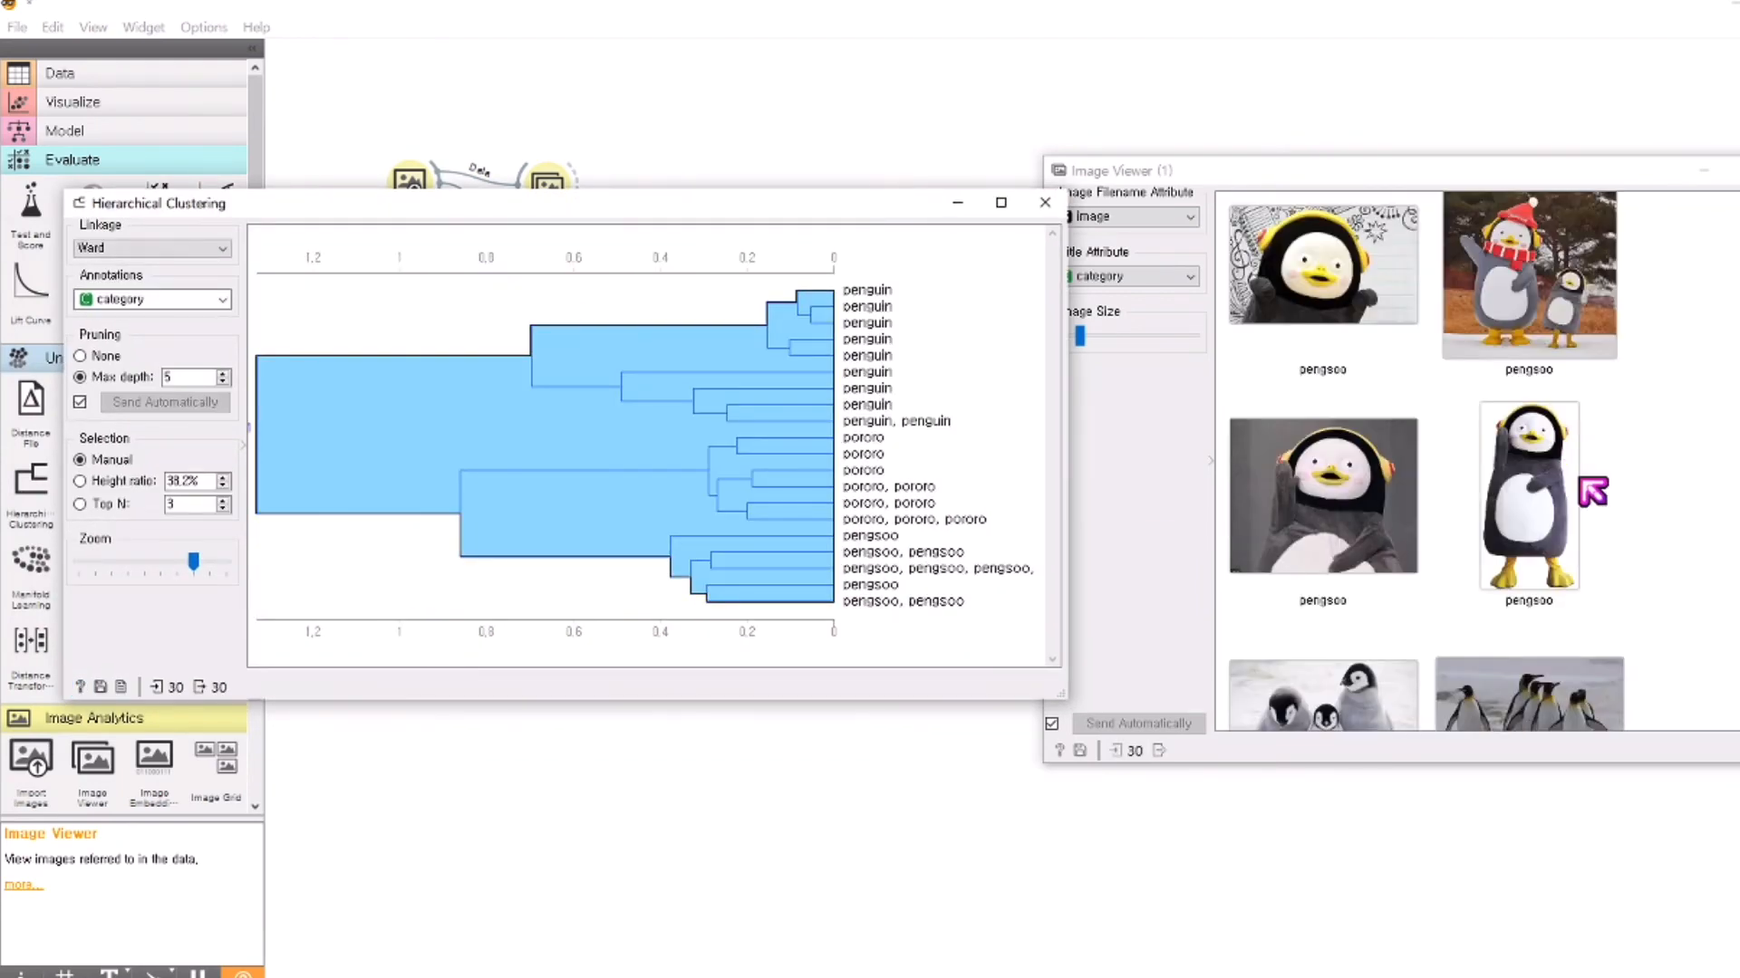
pyautogui.scroll(10, 1655, 591)
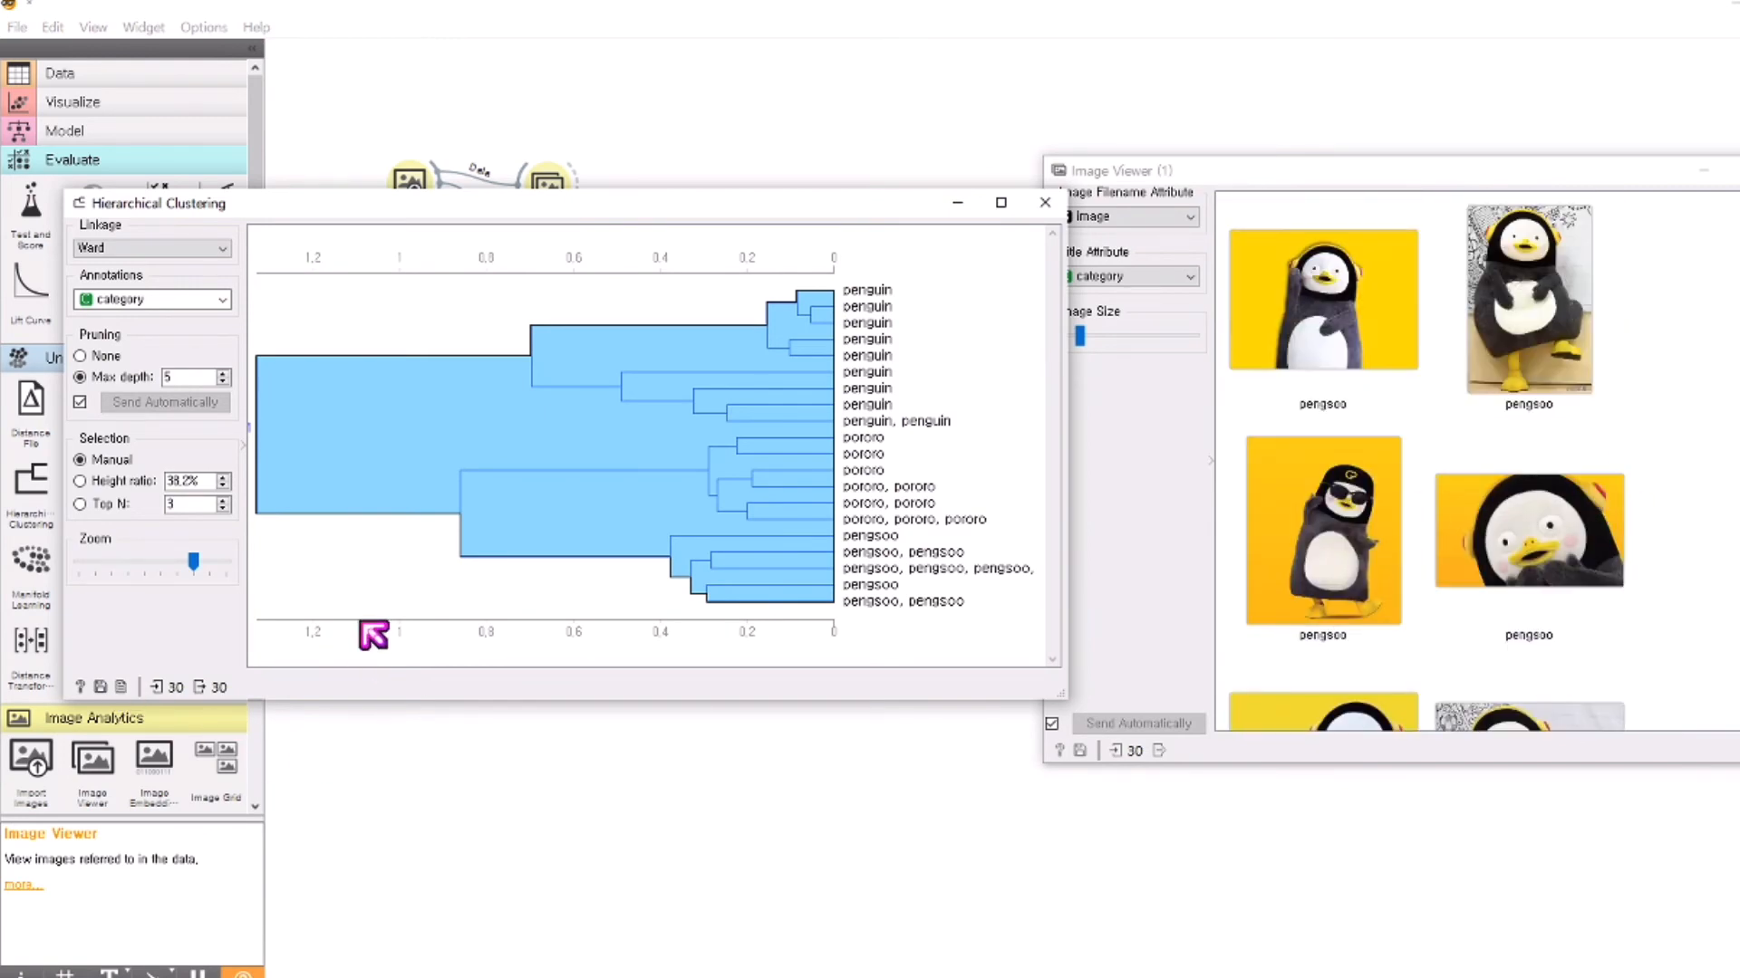
# - Cut the dendrogram at an 82.5% height ratio, select the penguin cluster and review its images
pyautogui.click(360, 626)
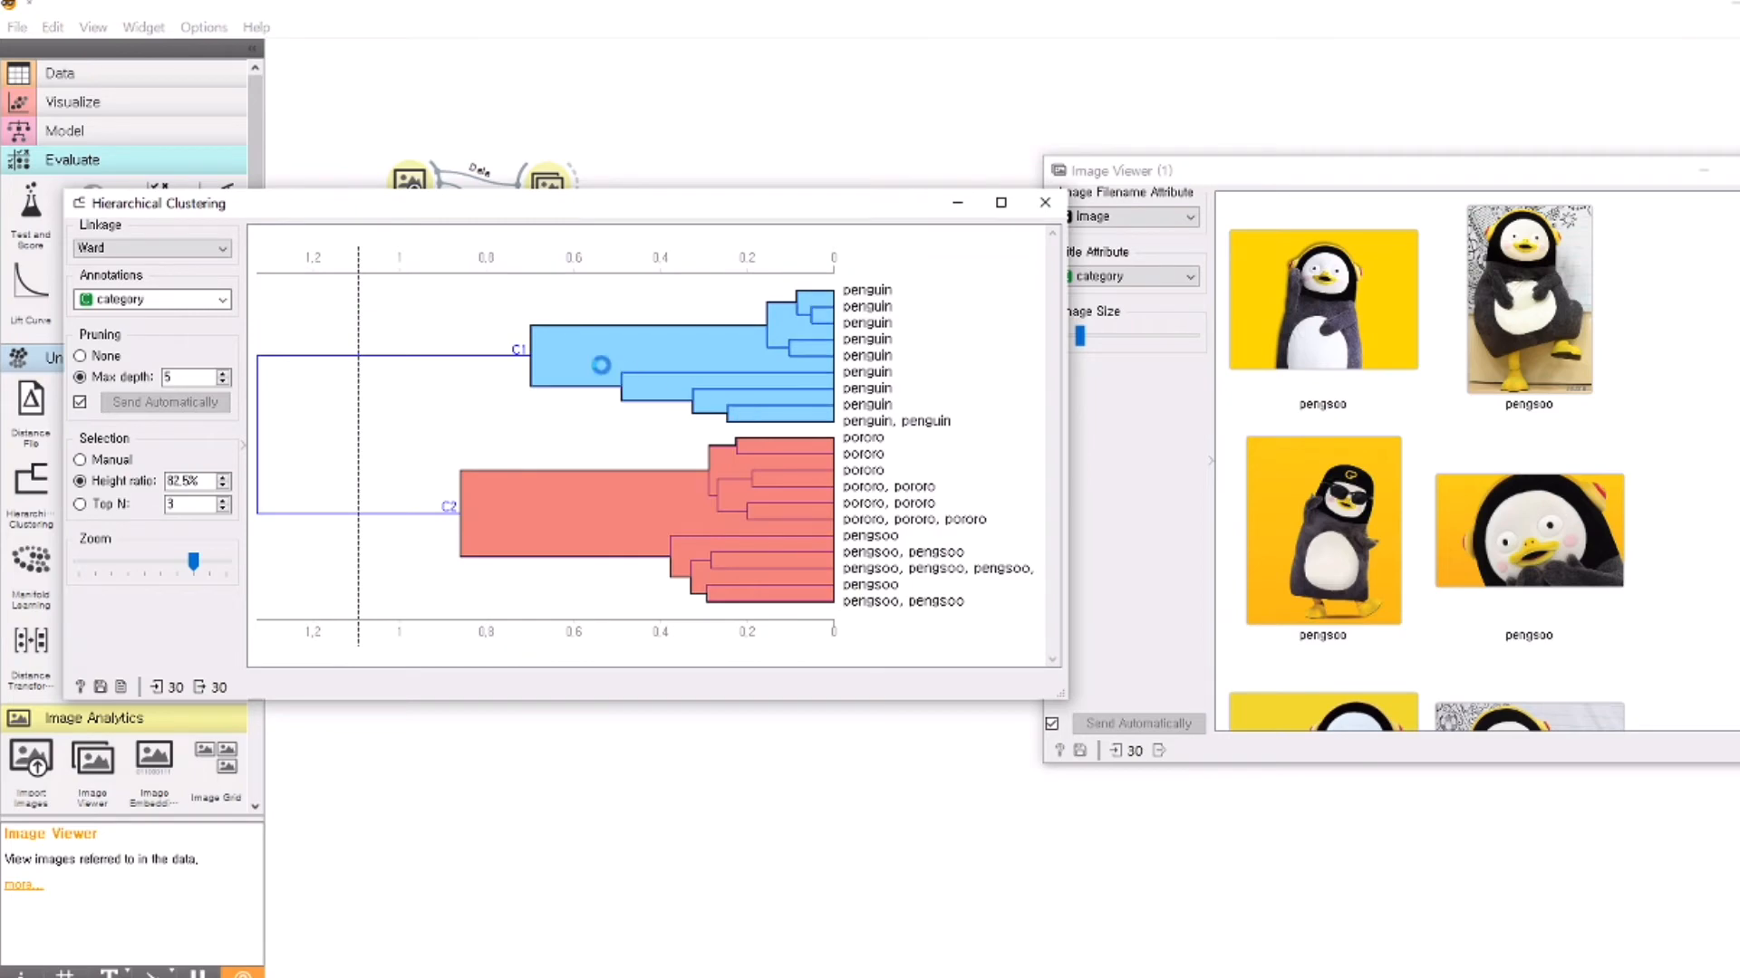
pyautogui.click(634, 376)
pyautogui.scroll(-8, 1506, 547)
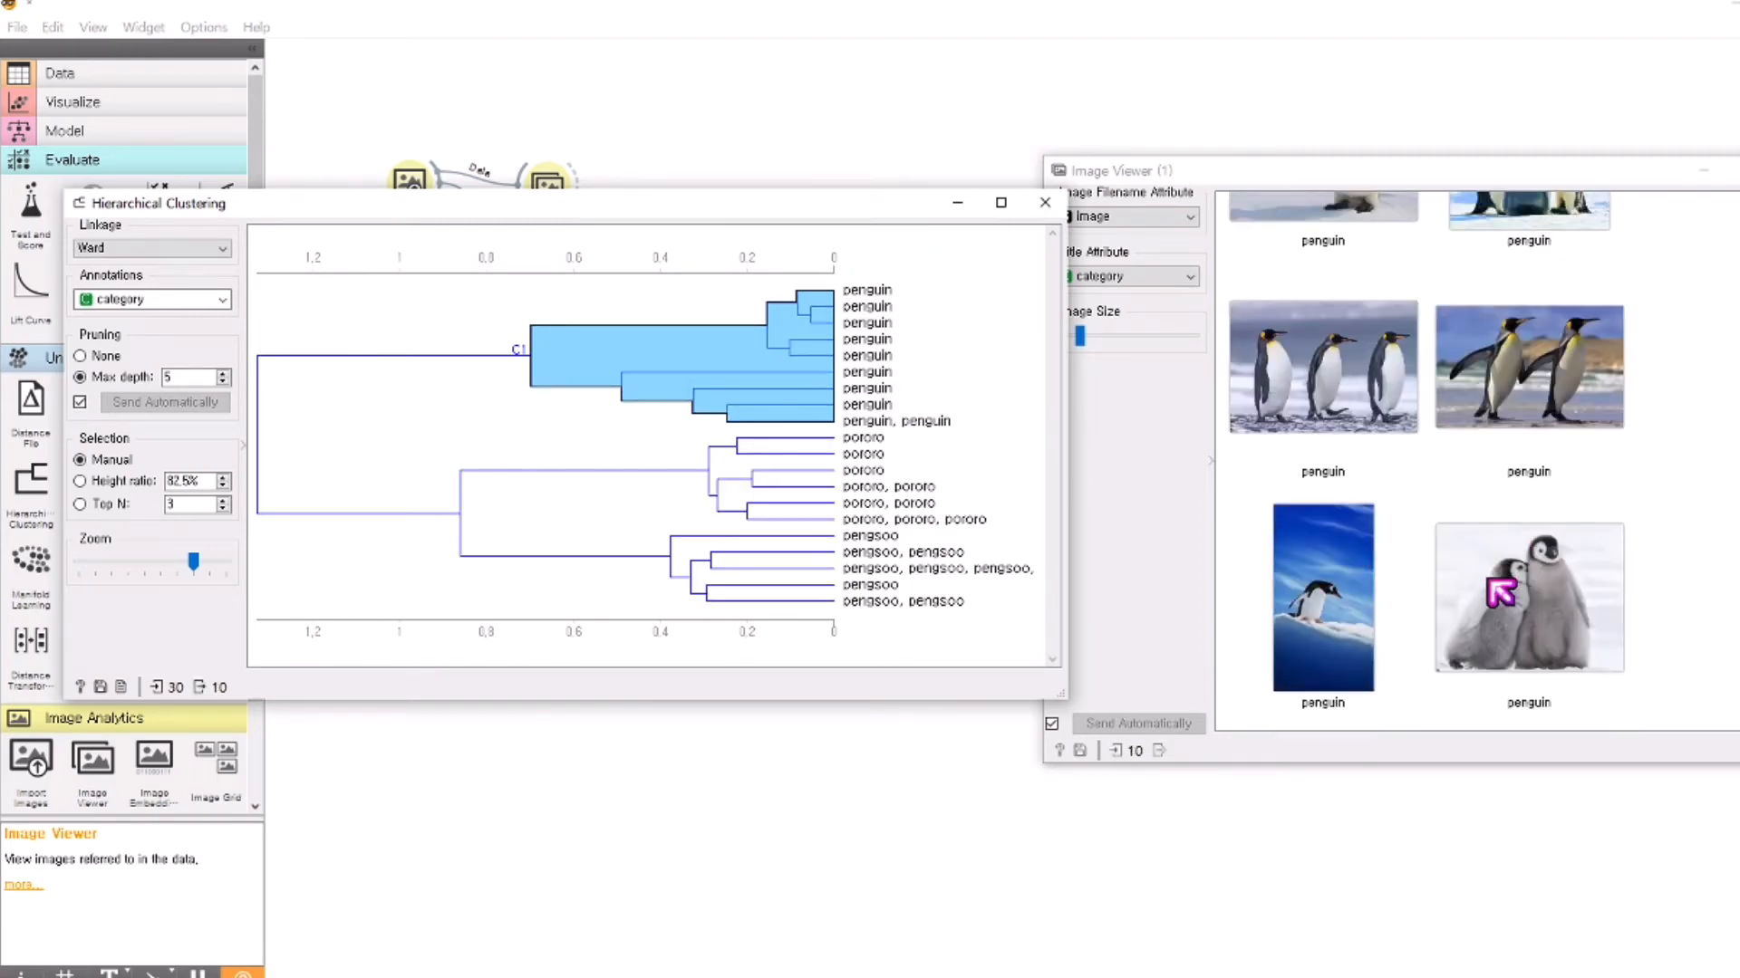
pyautogui.scroll(8, 1488, 578)
pyautogui.scroll(-6, 1465, 552)
pyautogui.scroll(-3, 1477, 567)
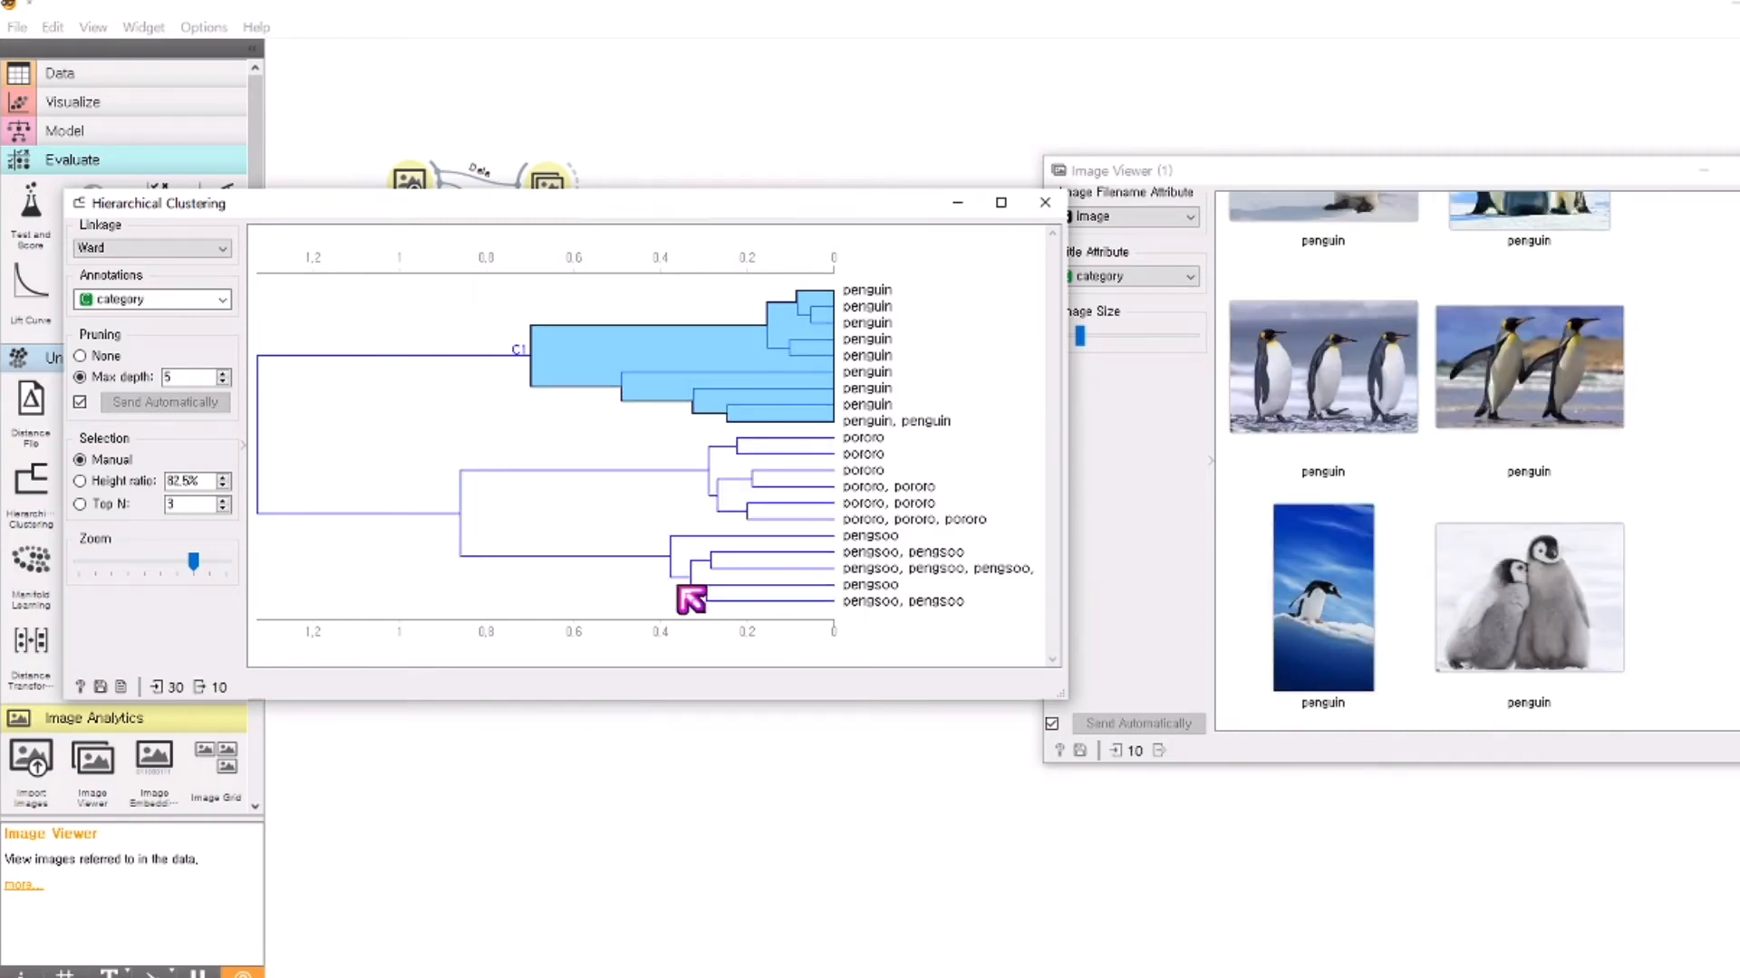
# - Select the branch joining pororo and pengsoo and review its images in the Image Viewer
pyautogui.click(556, 543)
pyautogui.scroll(-6, 1499, 498)
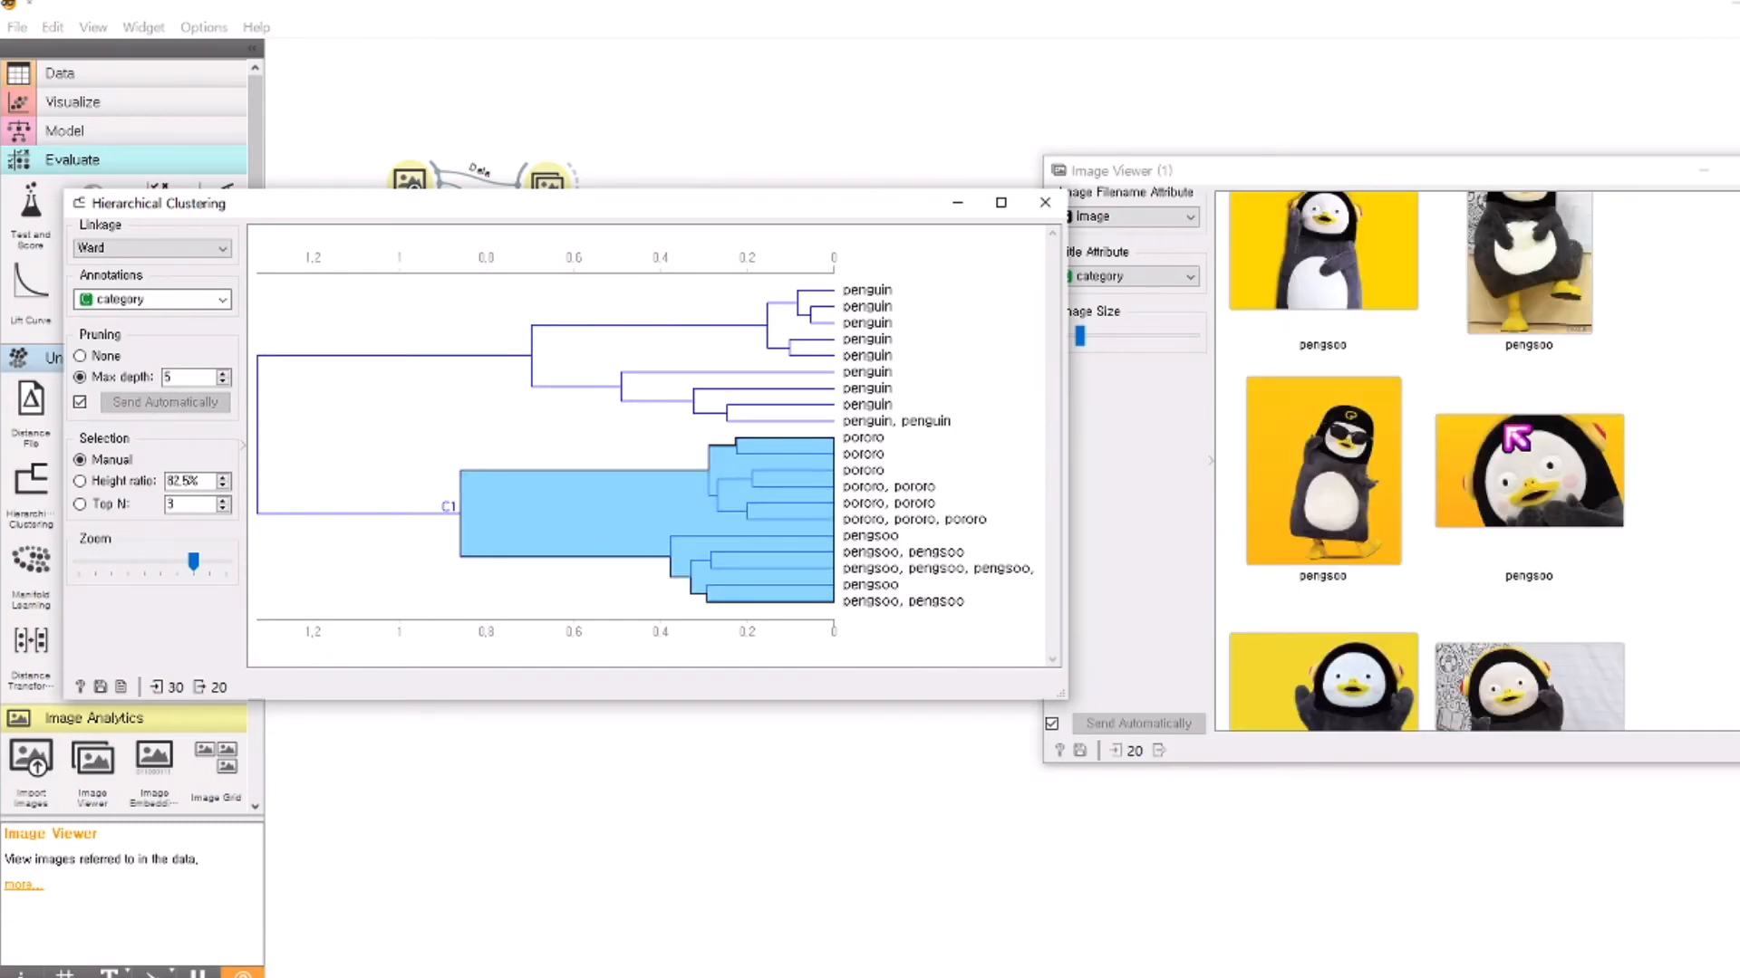
pyautogui.scroll(4, 1577, 503)
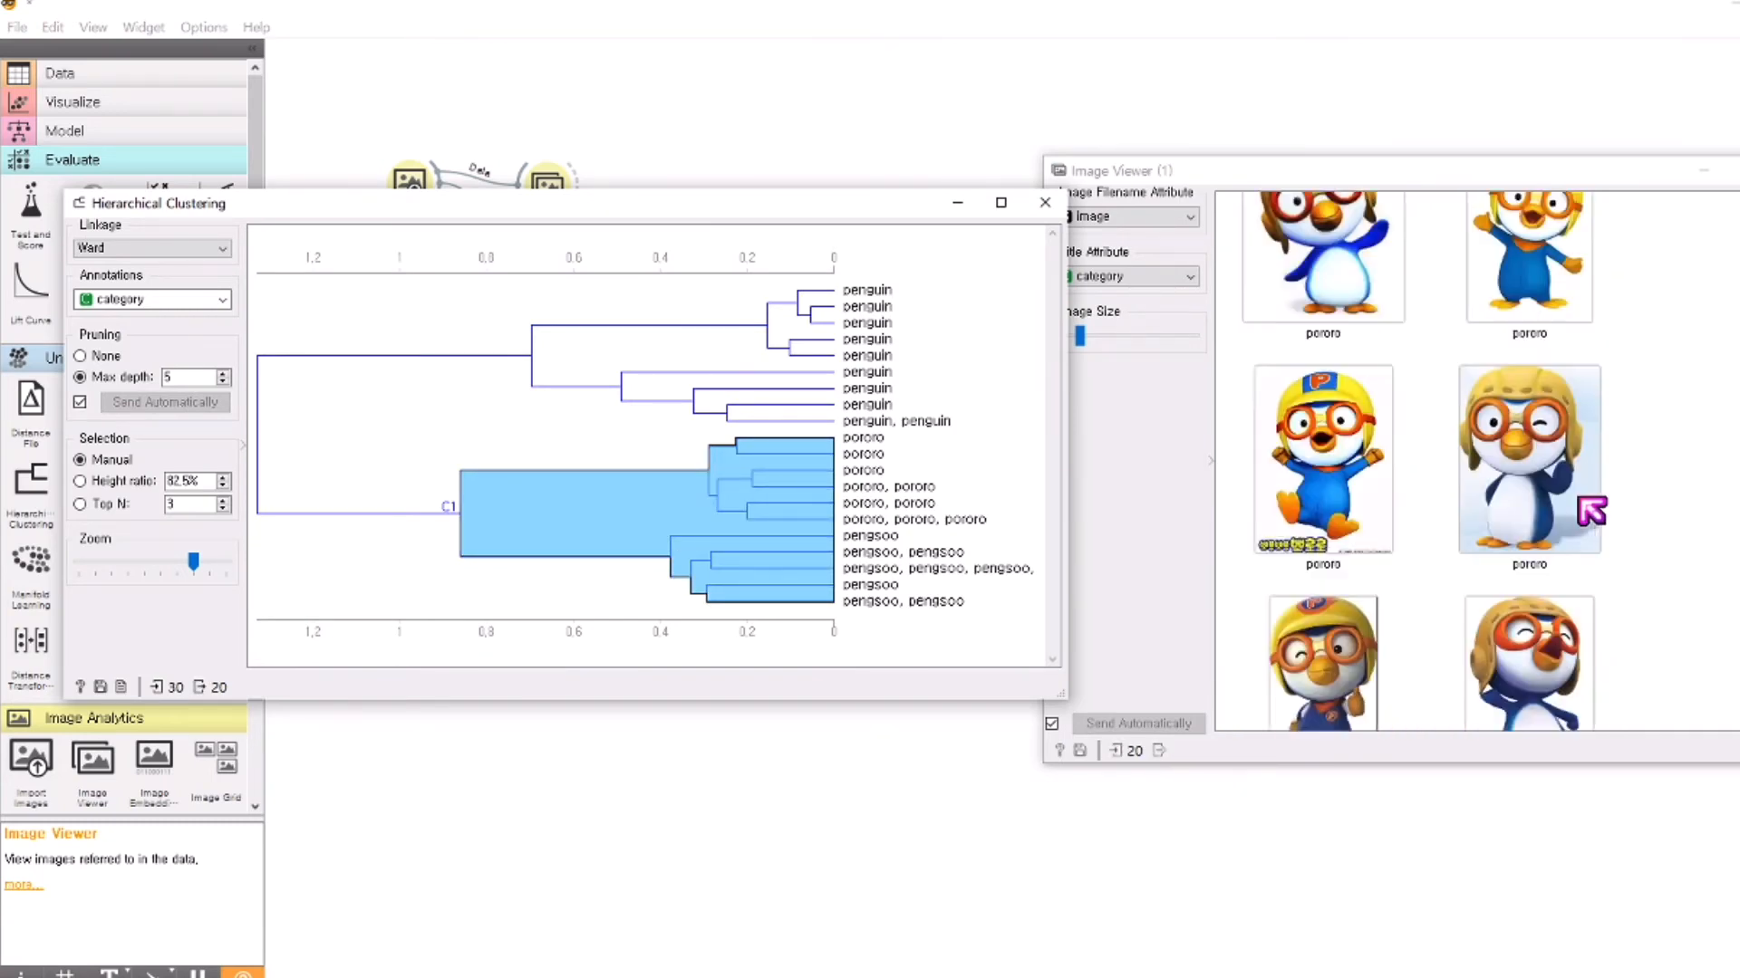
pyautogui.scroll(2, 1576, 511)
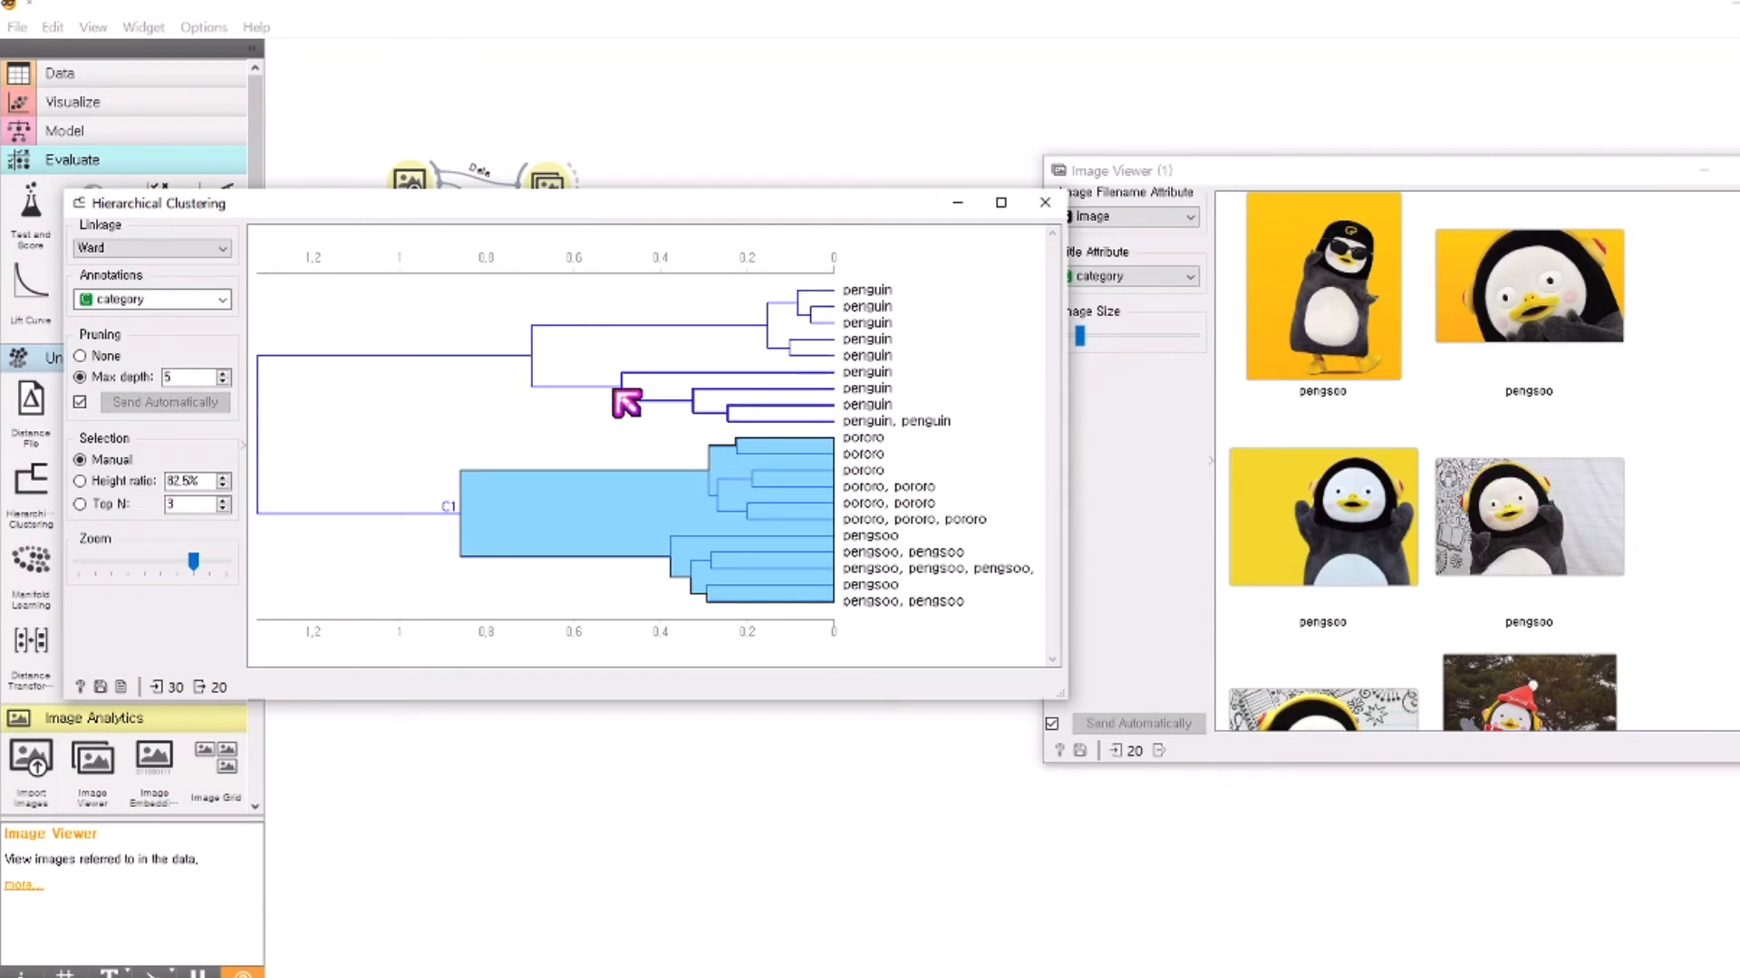
# - Cut the dendrogram at a 50.4% height ratio and view the images of the pororo and pengsoo clusters in turn
pyautogui.click(551, 627)
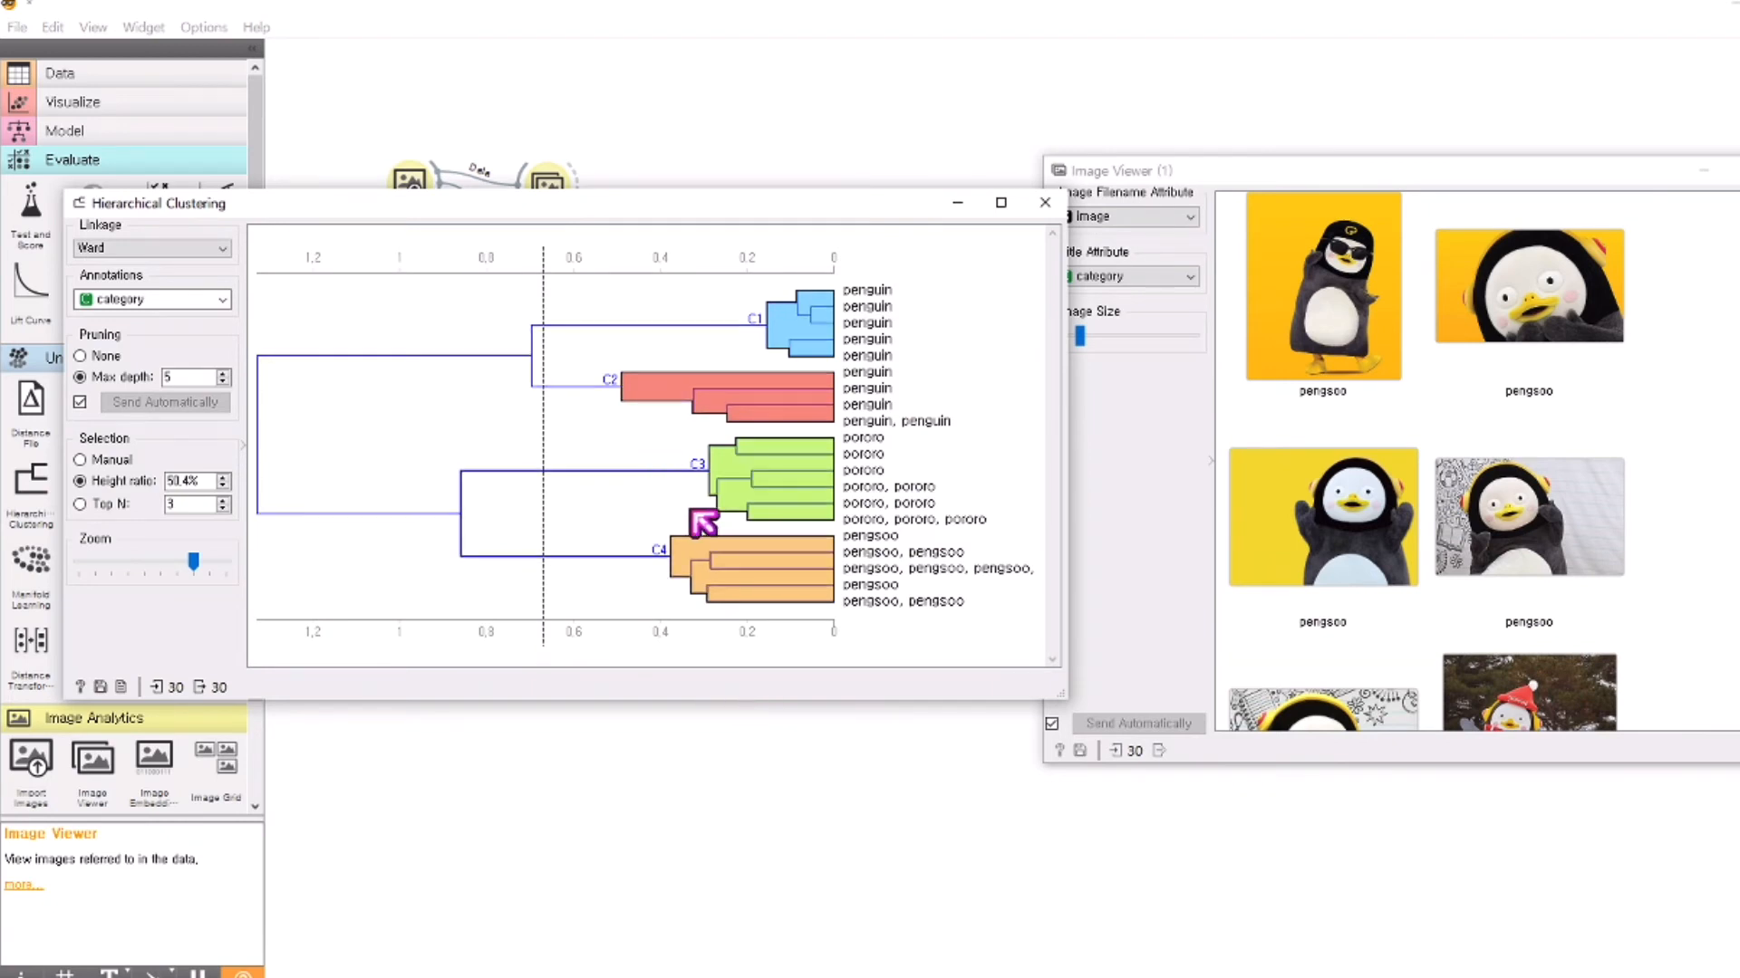
pyautogui.click(768, 486)
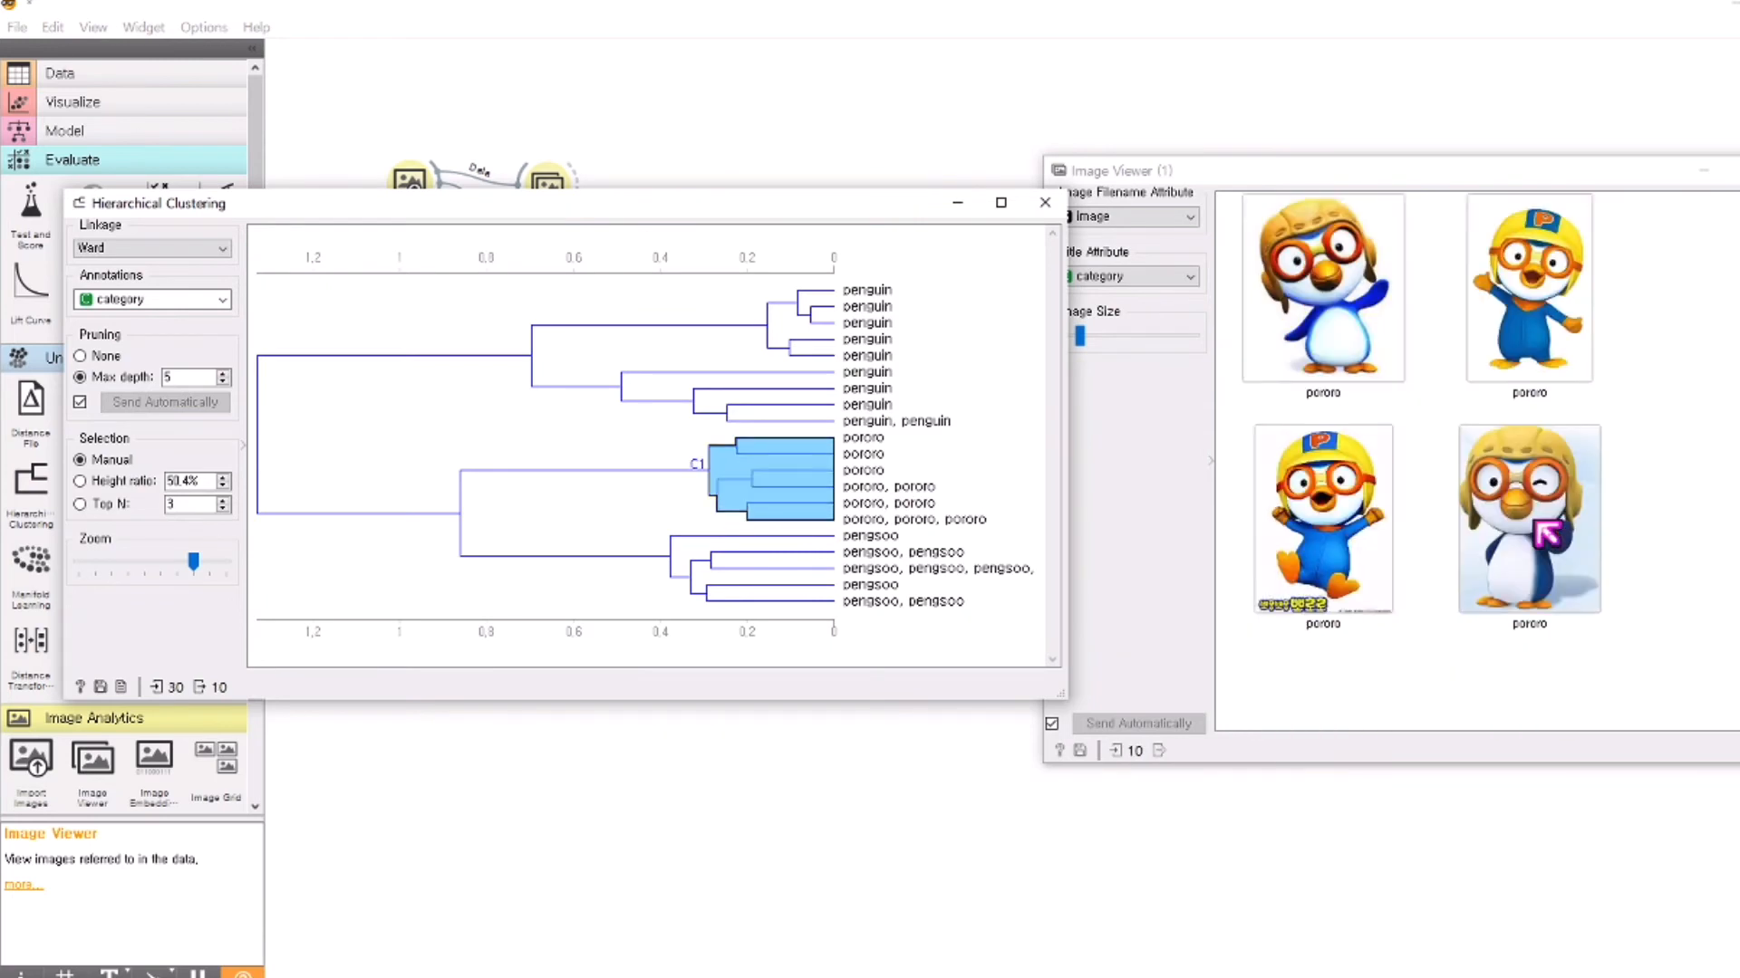
pyautogui.scroll(-2, 1530, 568)
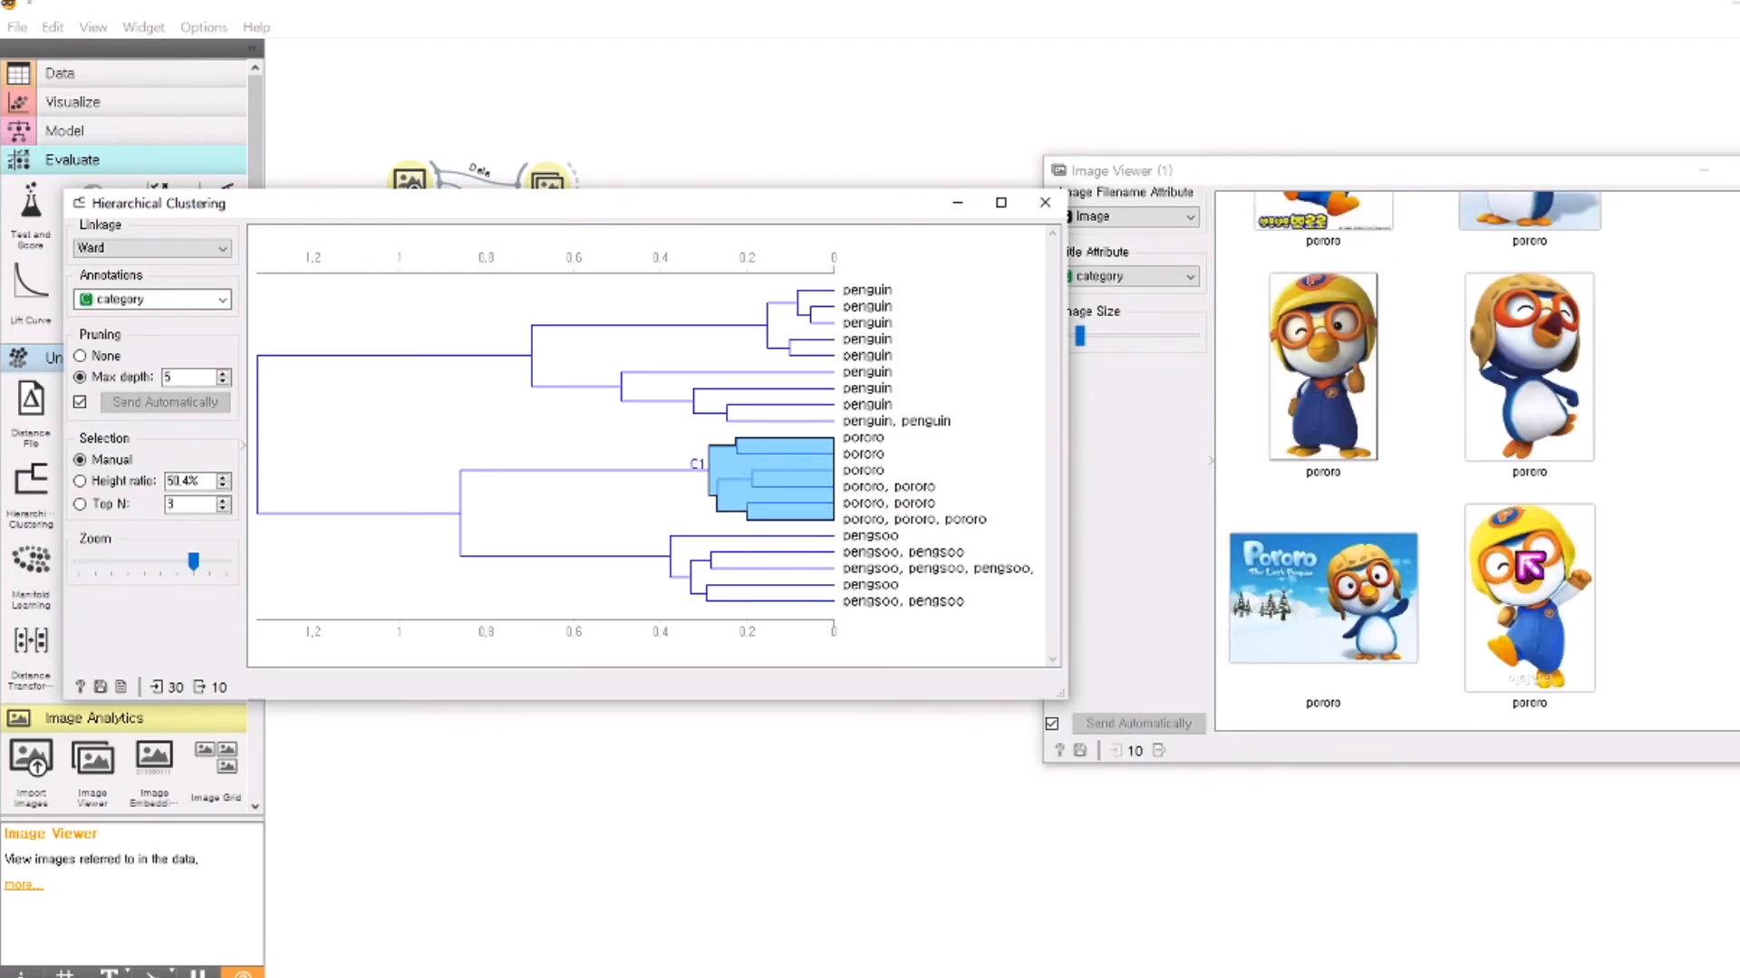
pyautogui.click(692, 563)
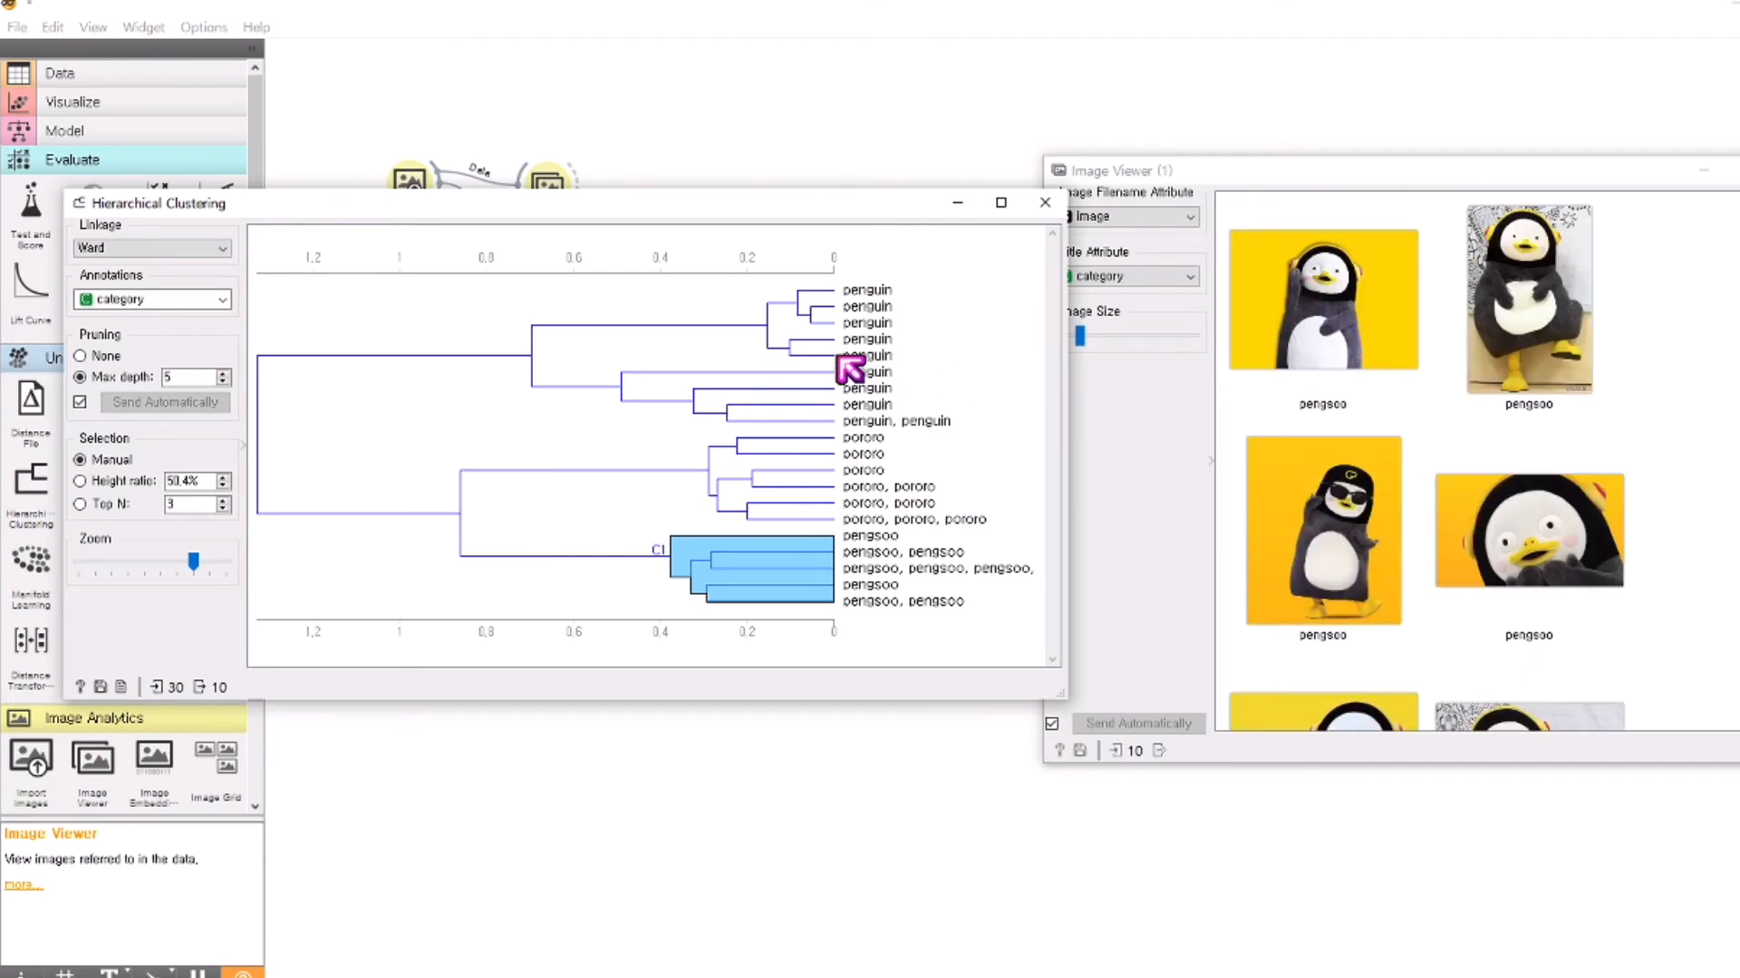
# - Clear the pengsoo cluster selection and cut the dendrogram at a 38.6% height ratio
pyautogui.click(596, 574)
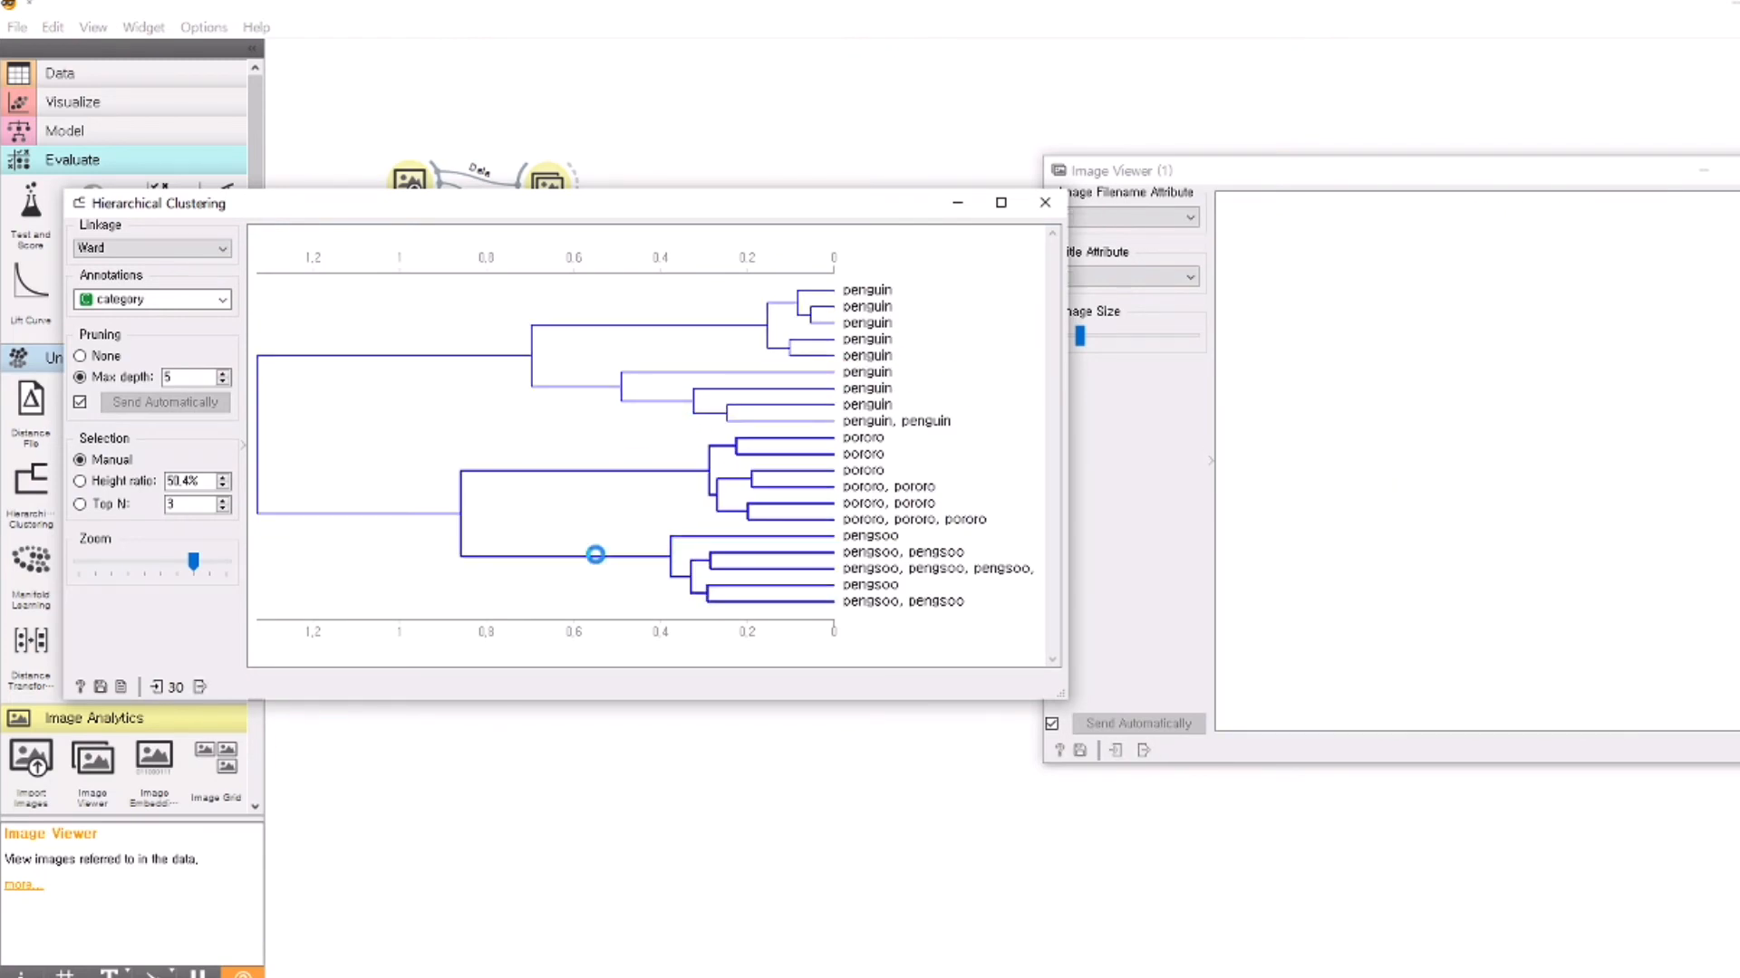
pyautogui.click(595, 554)
pyautogui.click(612, 634)
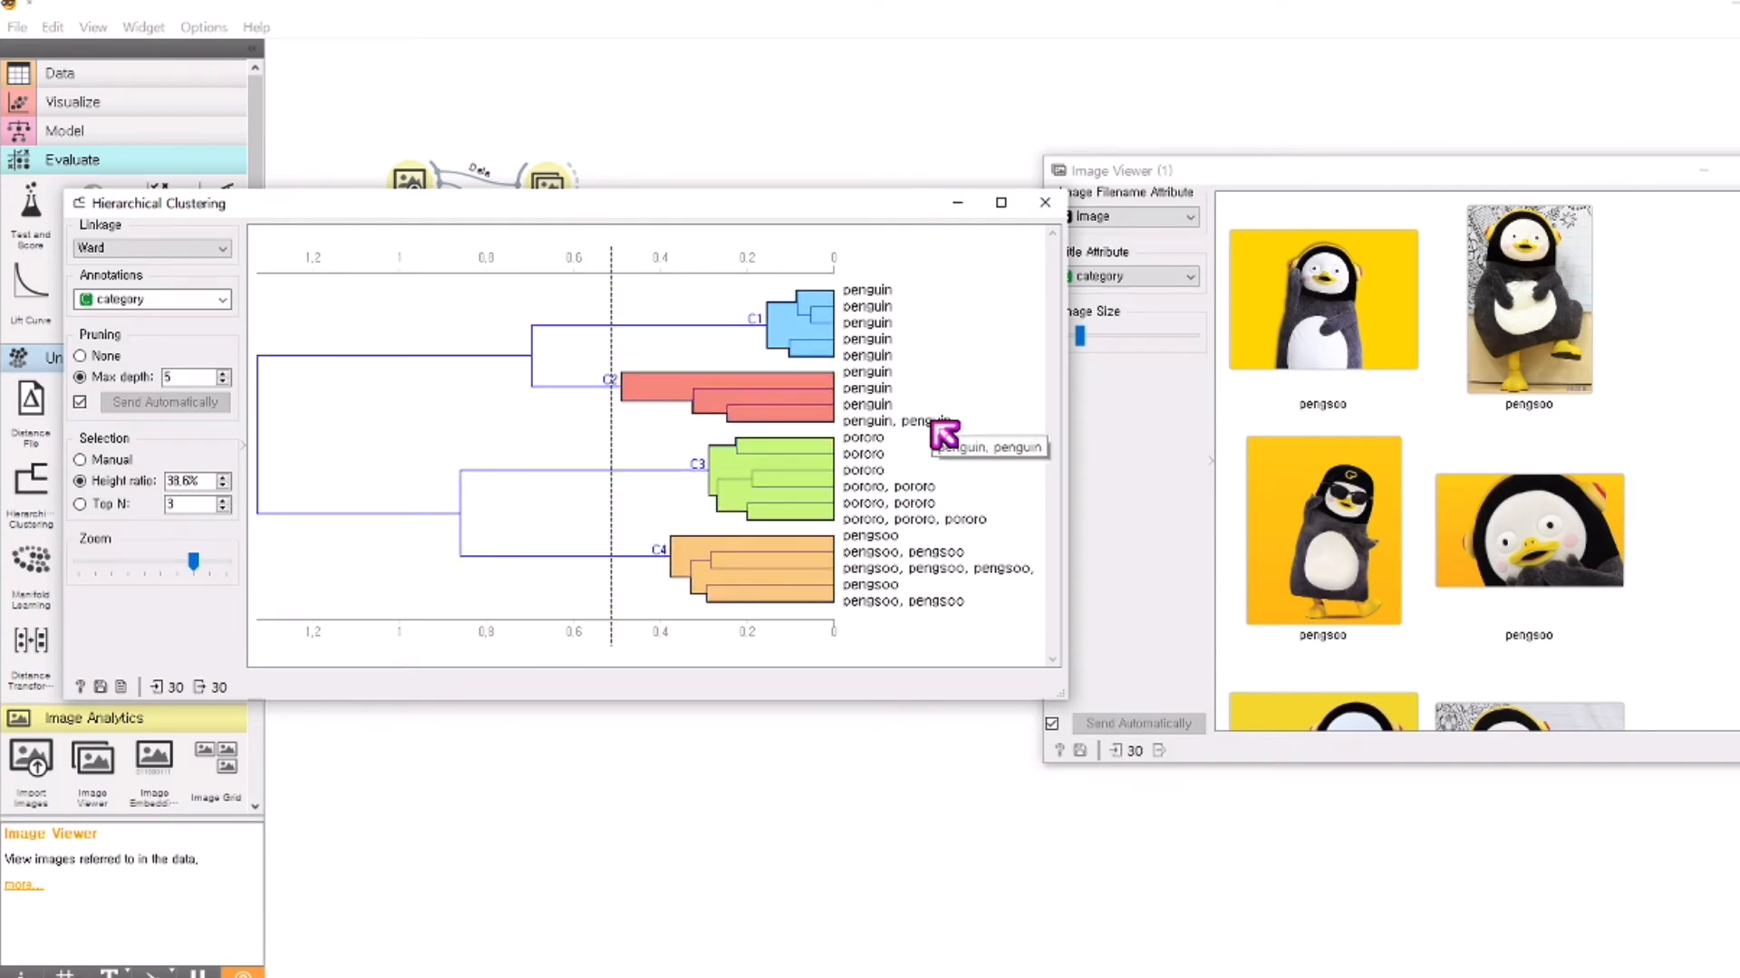
# - Select the uppermost penguin subcluster in the dendrogram and examine its images in the Image Viewer
pyautogui.click(804, 337)
pyautogui.scroll(-2, 1558, 490)
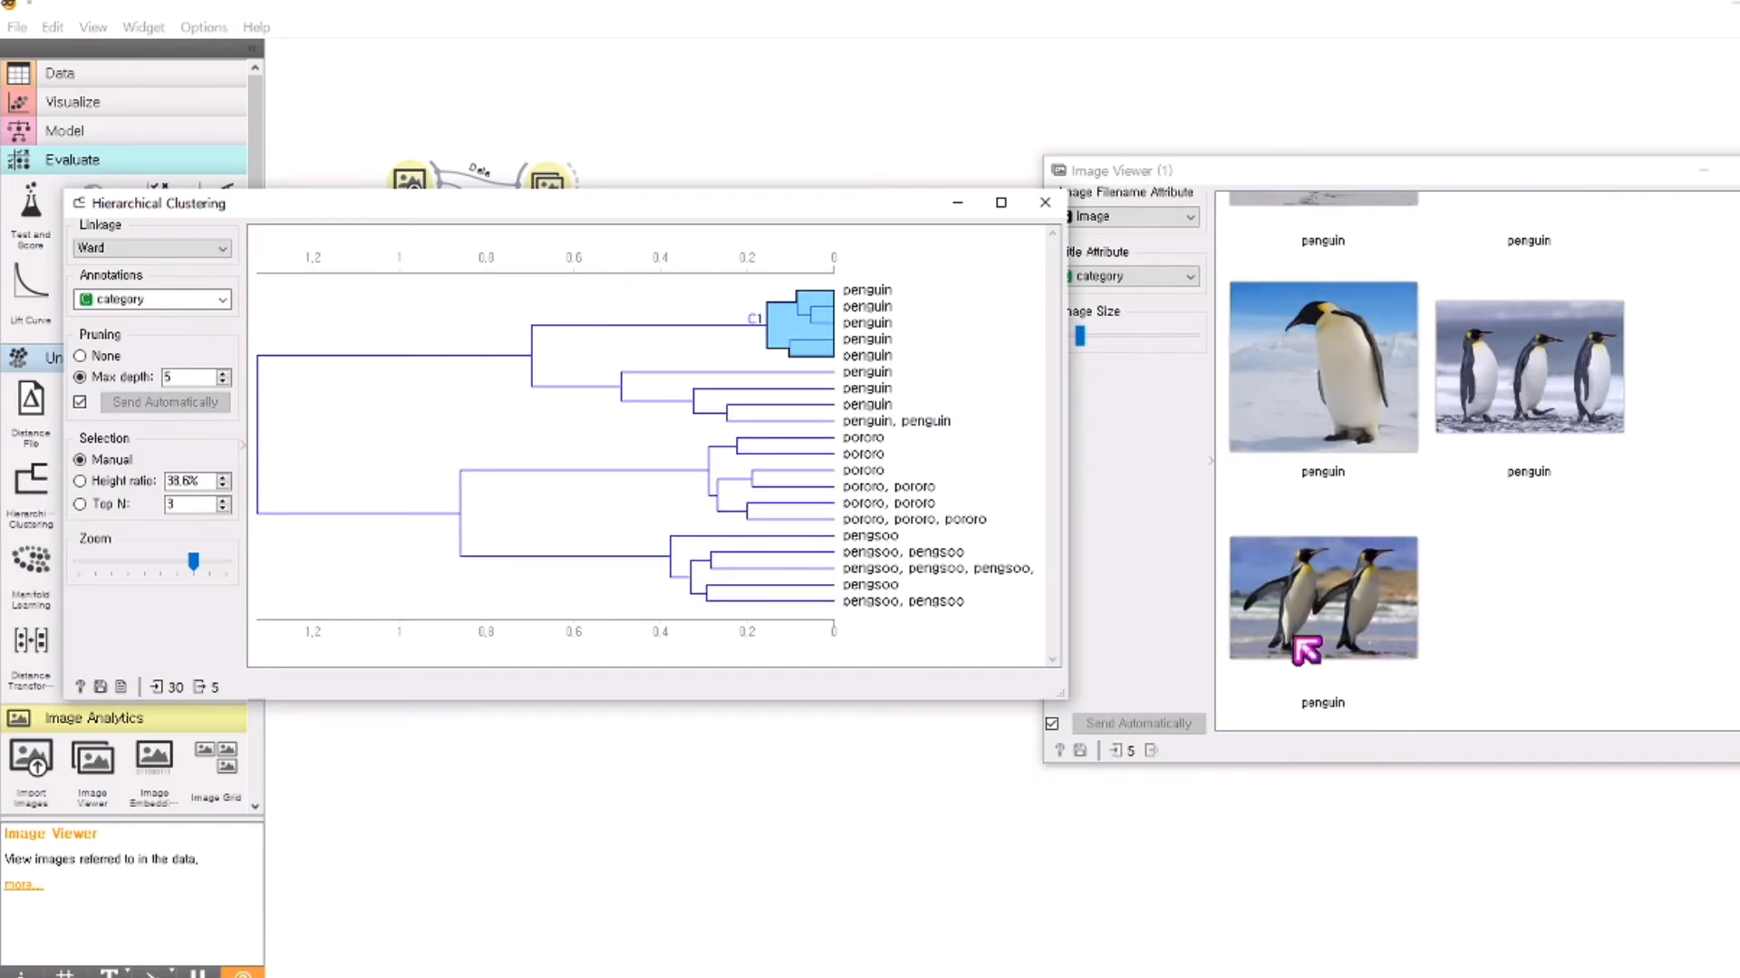
pyautogui.scroll(2, 1400, 607)
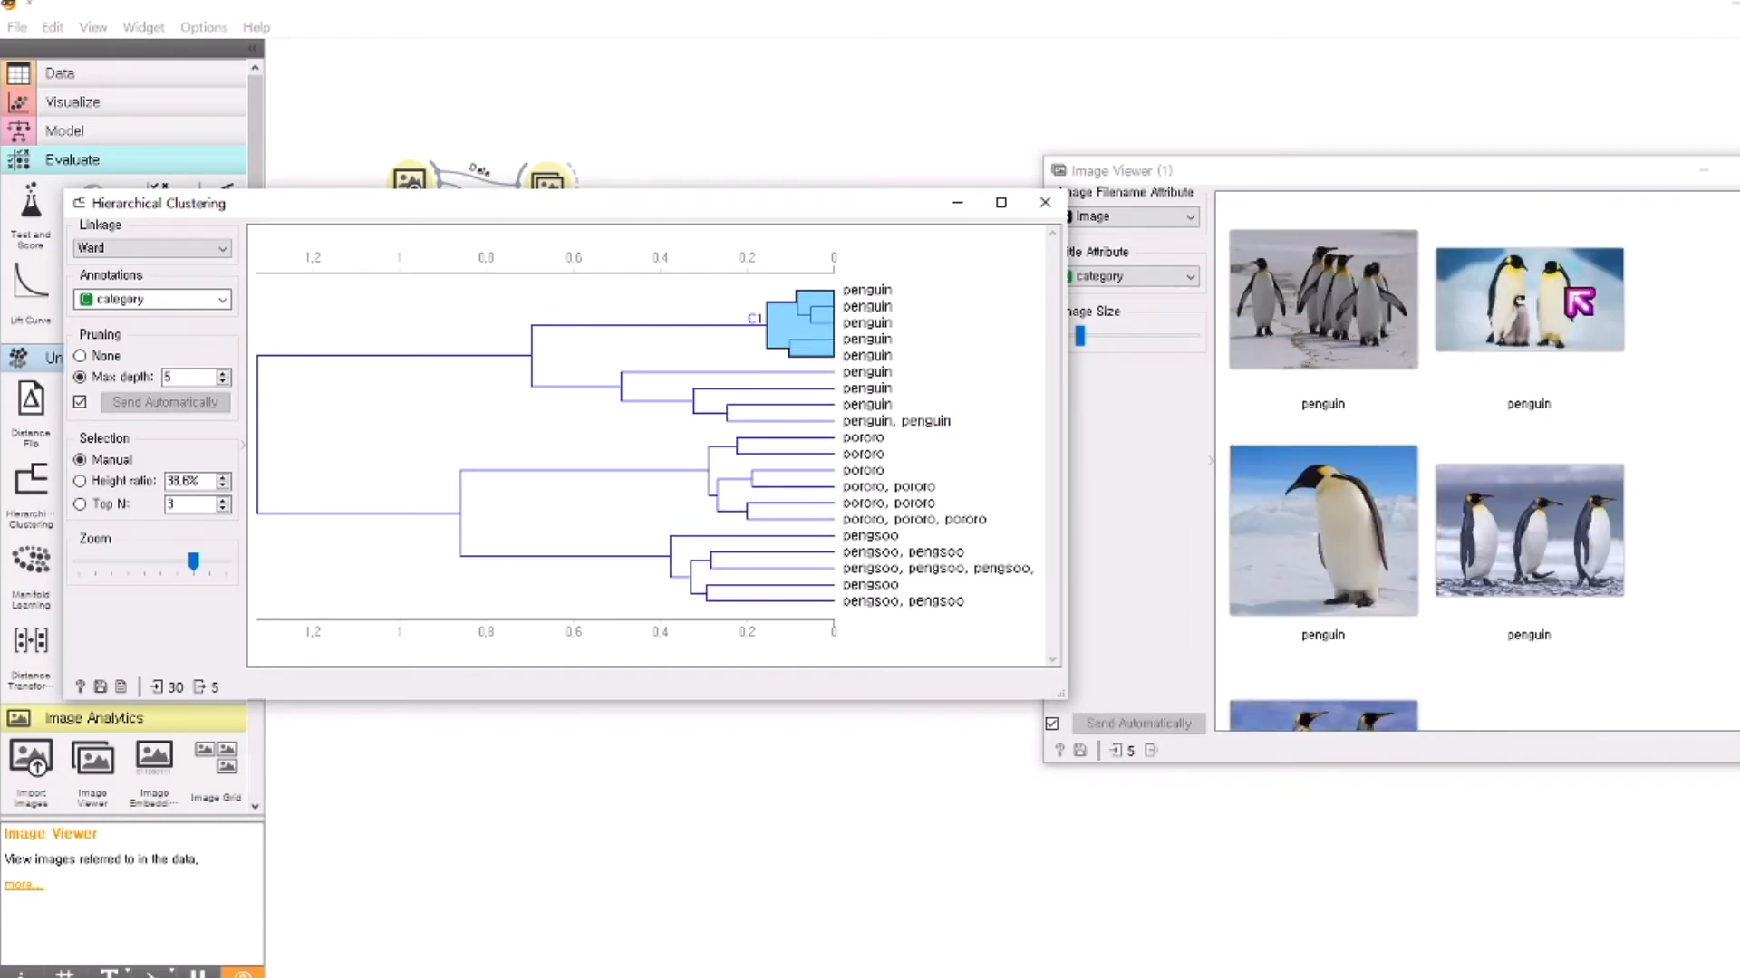
pyautogui.scroll(-2, 1604, 474)
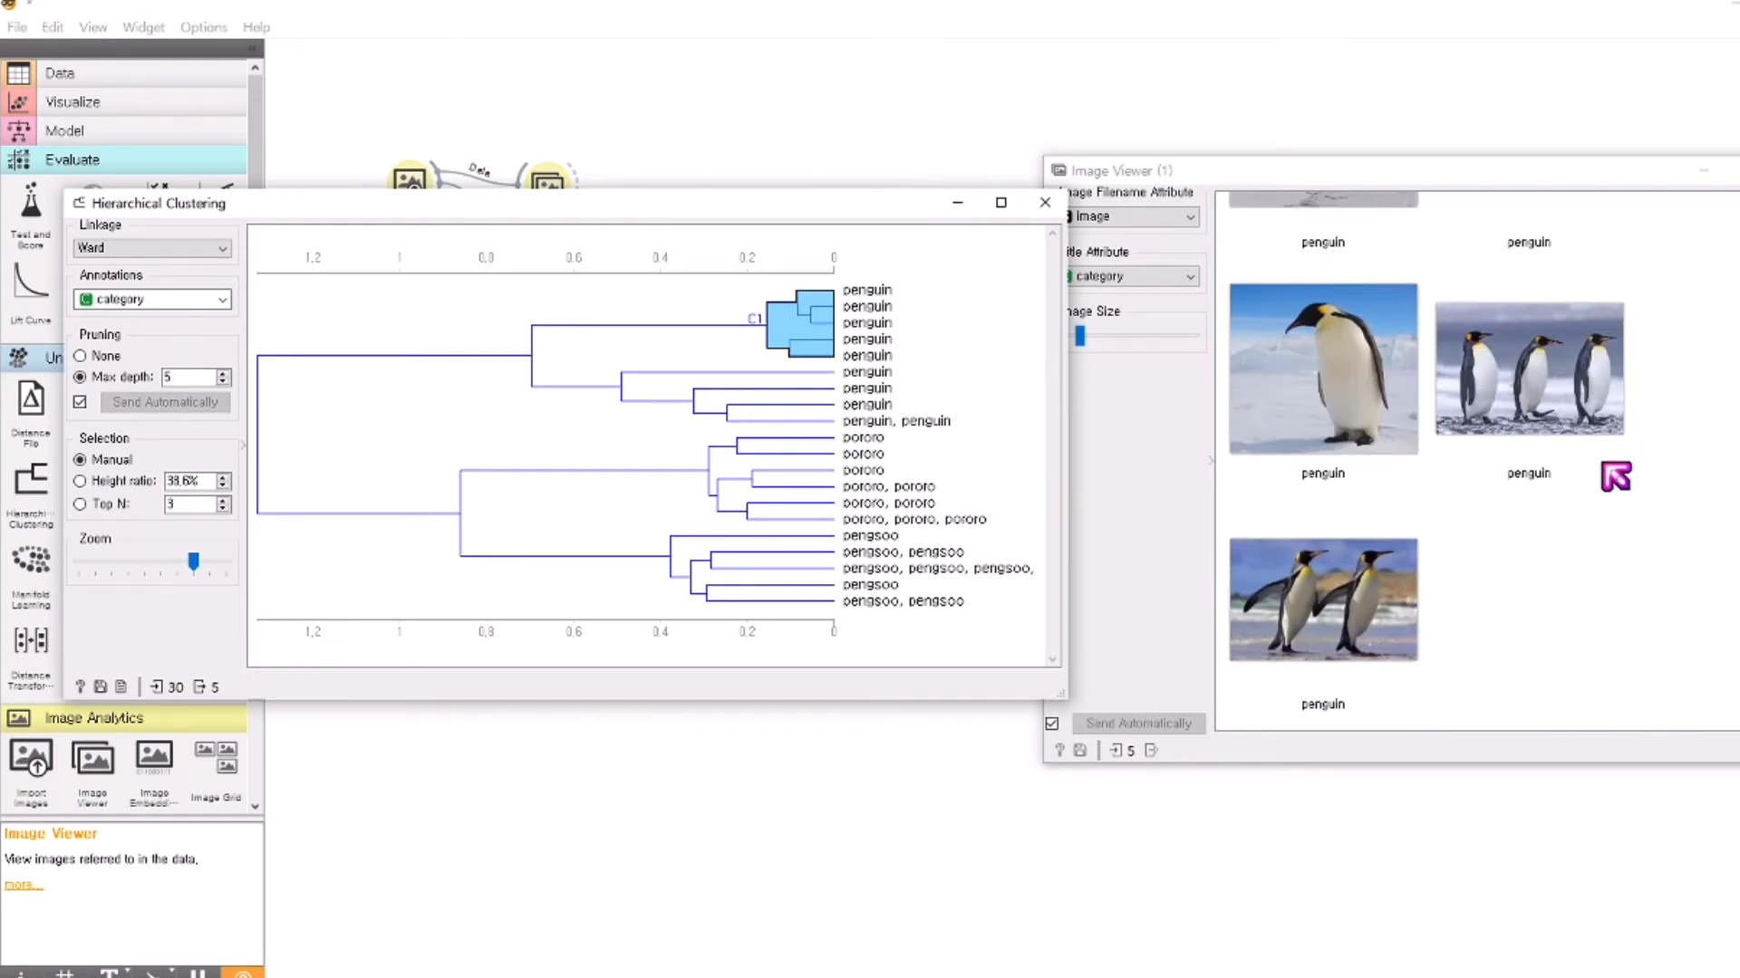
pyautogui.scroll(2, 1458, 401)
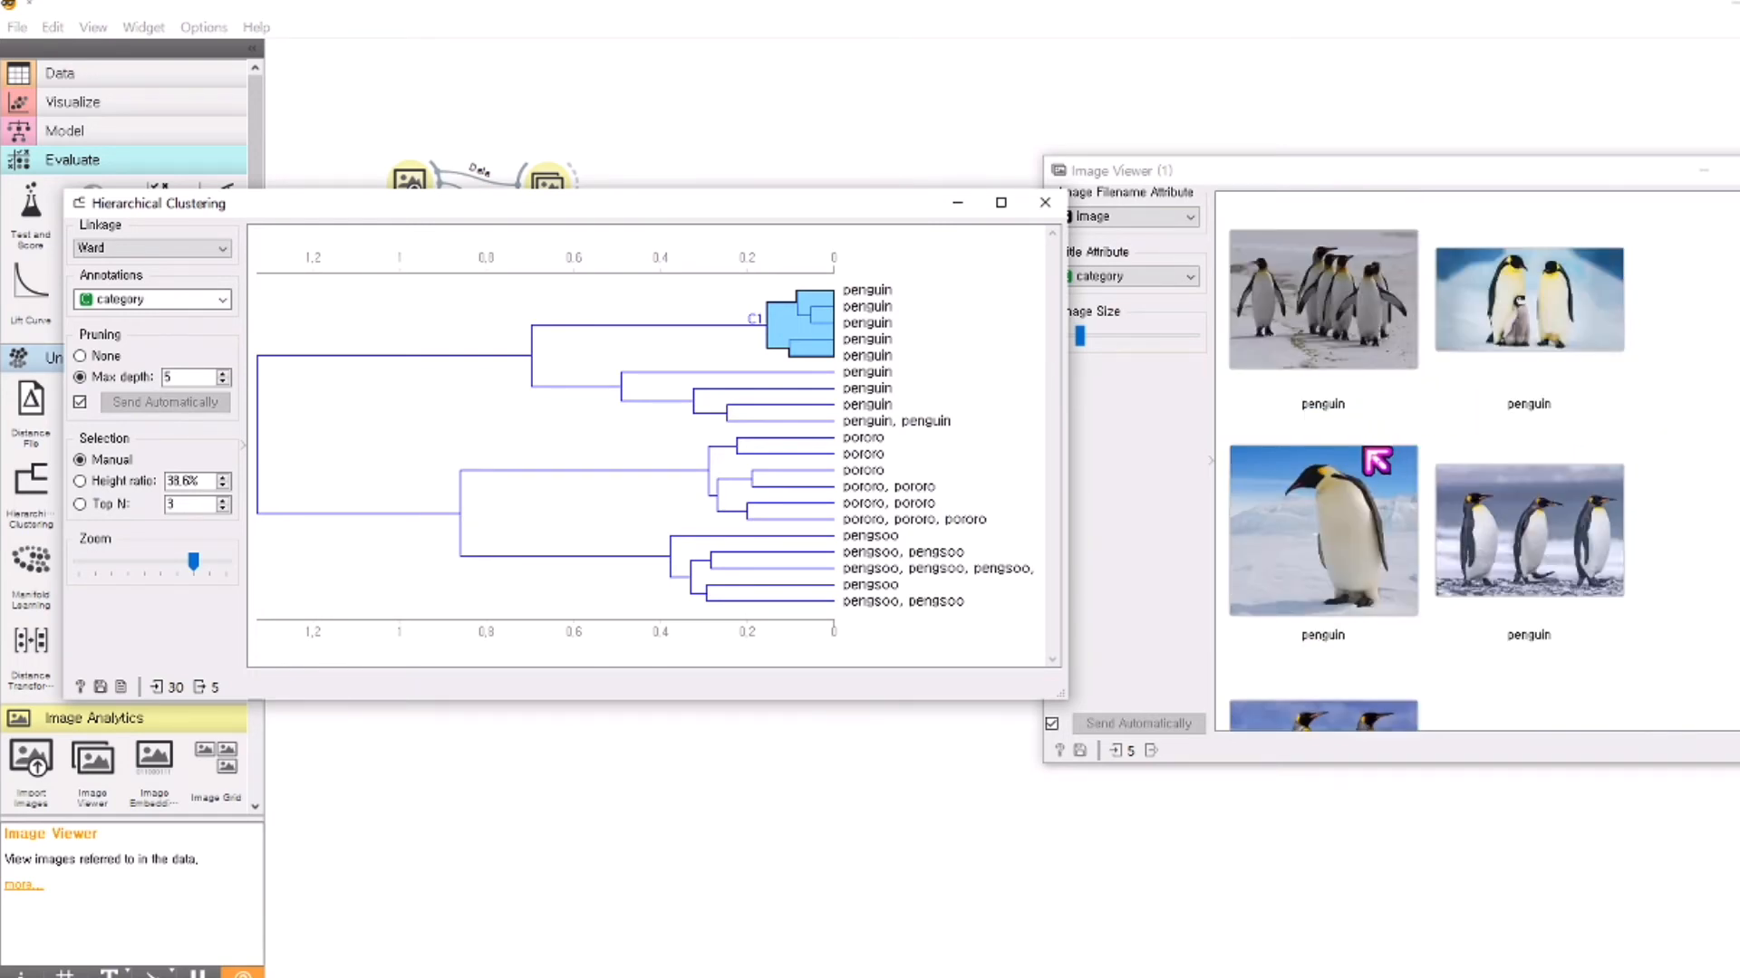
# - Select the second penguin subcluster and examine its images for comparison with the first
pyautogui.click(693, 407)
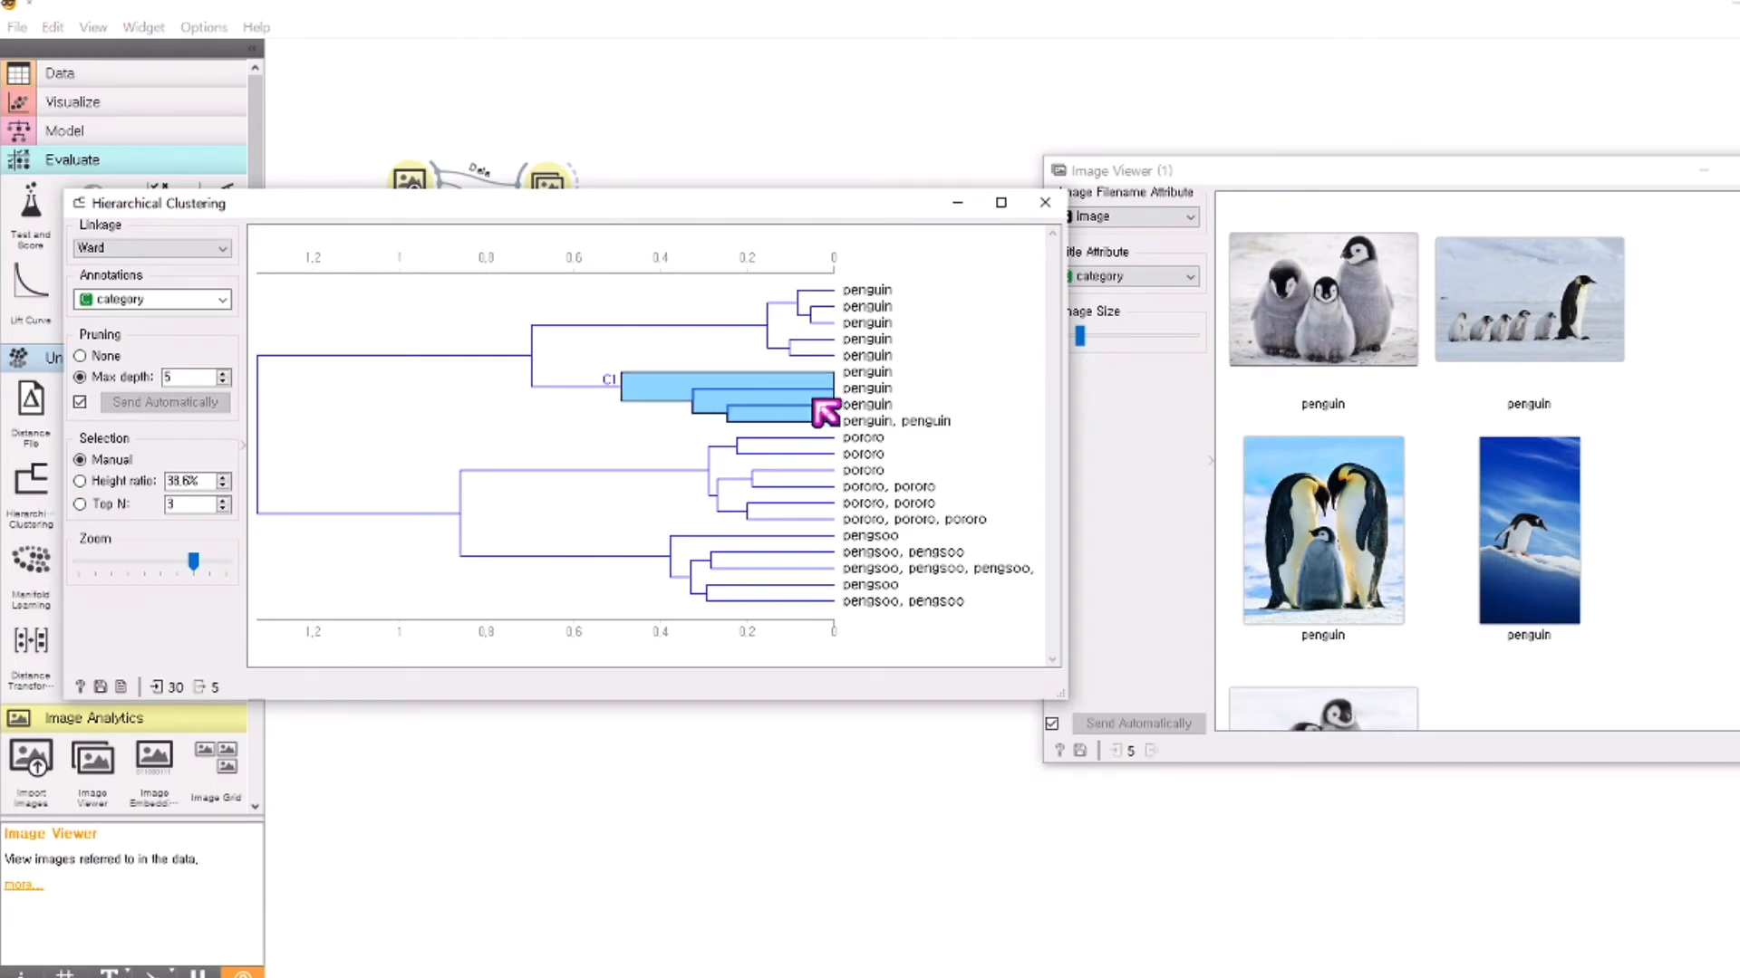
pyautogui.scroll(-2, 1499, 574)
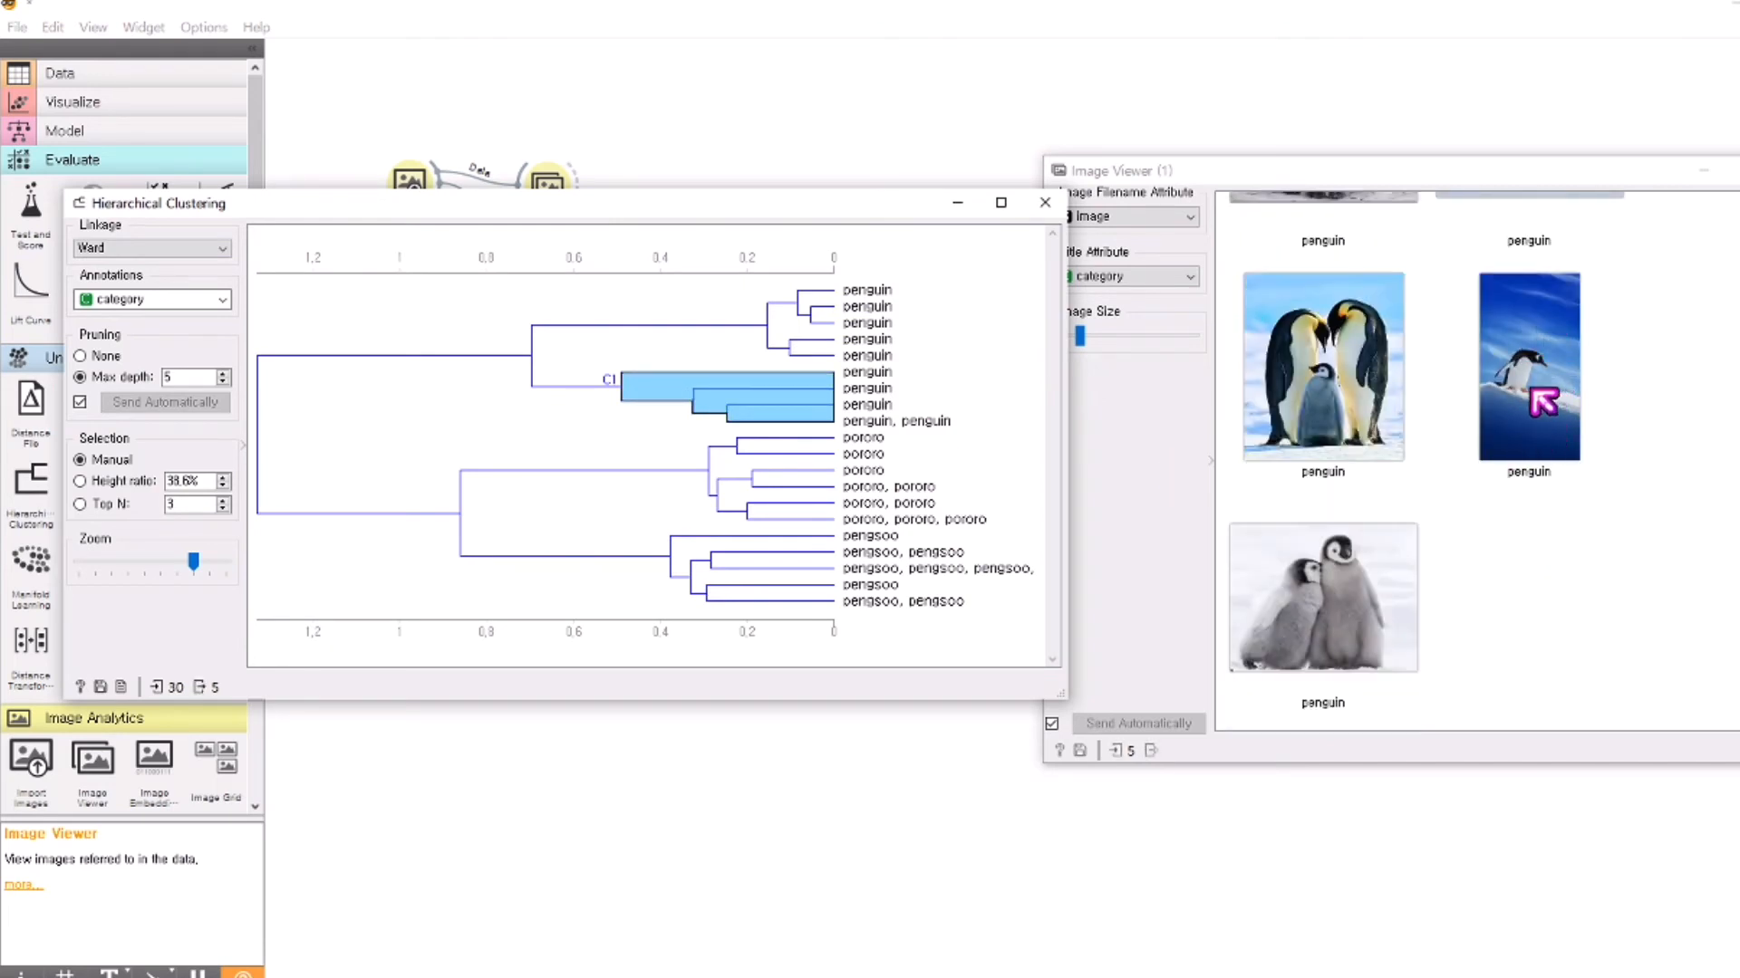
pyautogui.scroll(2, 1468, 590)
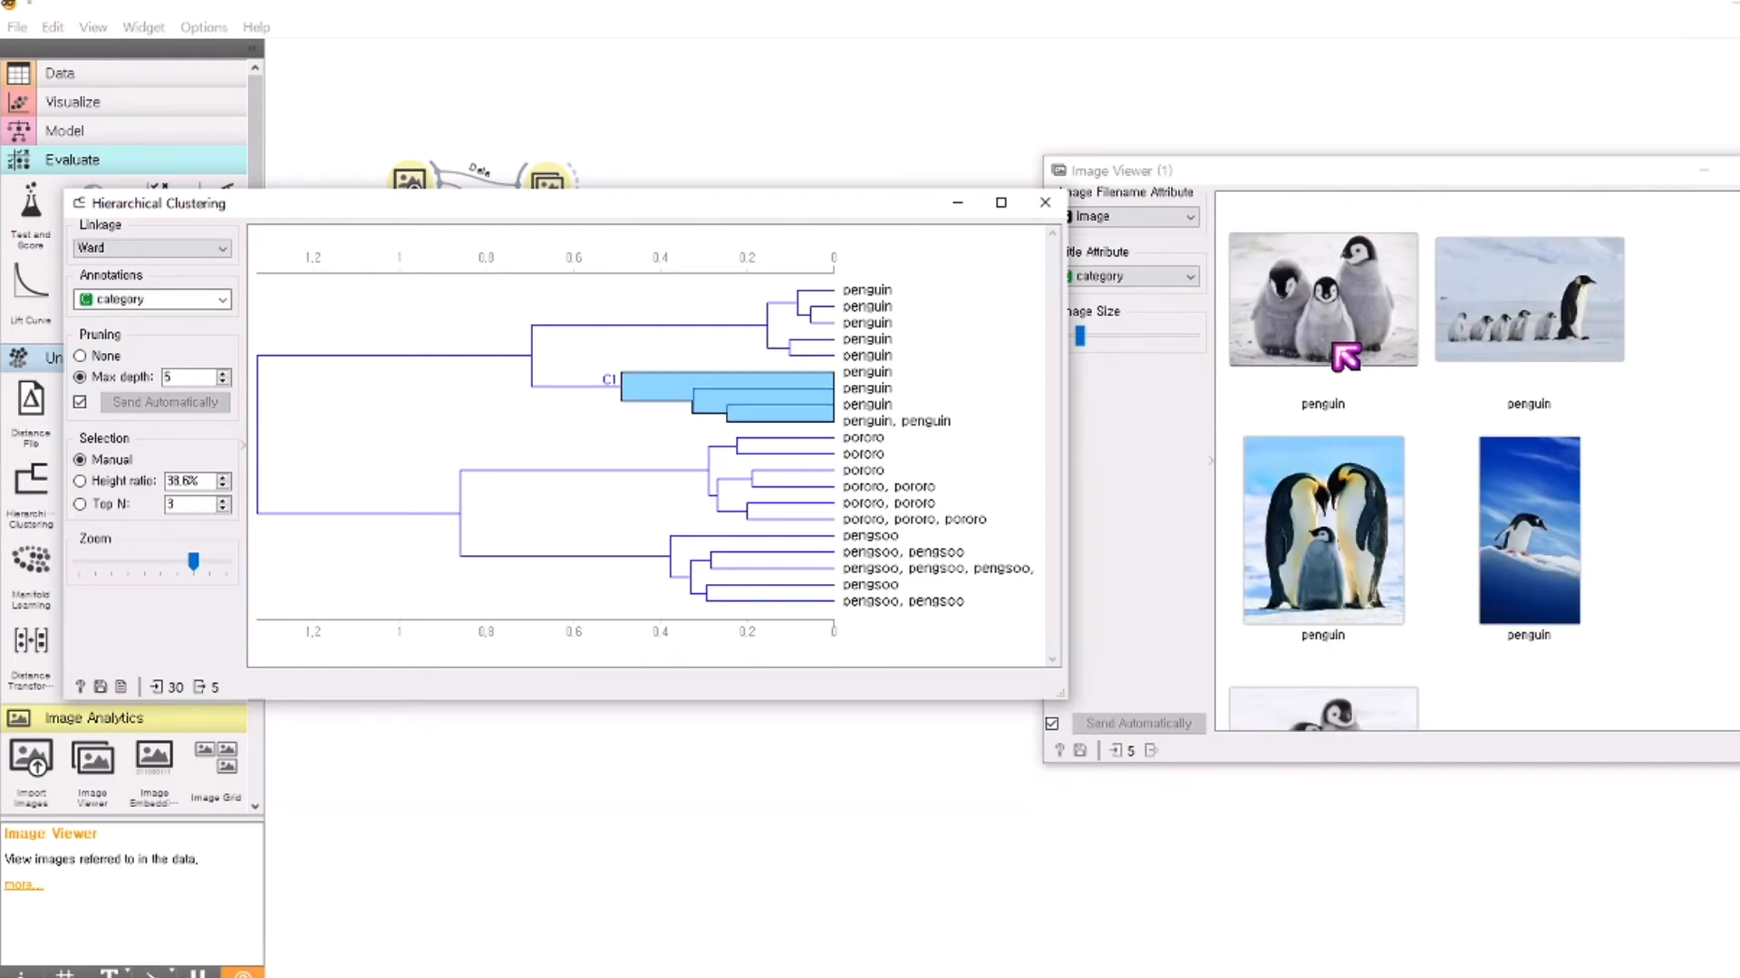
pyautogui.scroll(-2, 1479, 471)
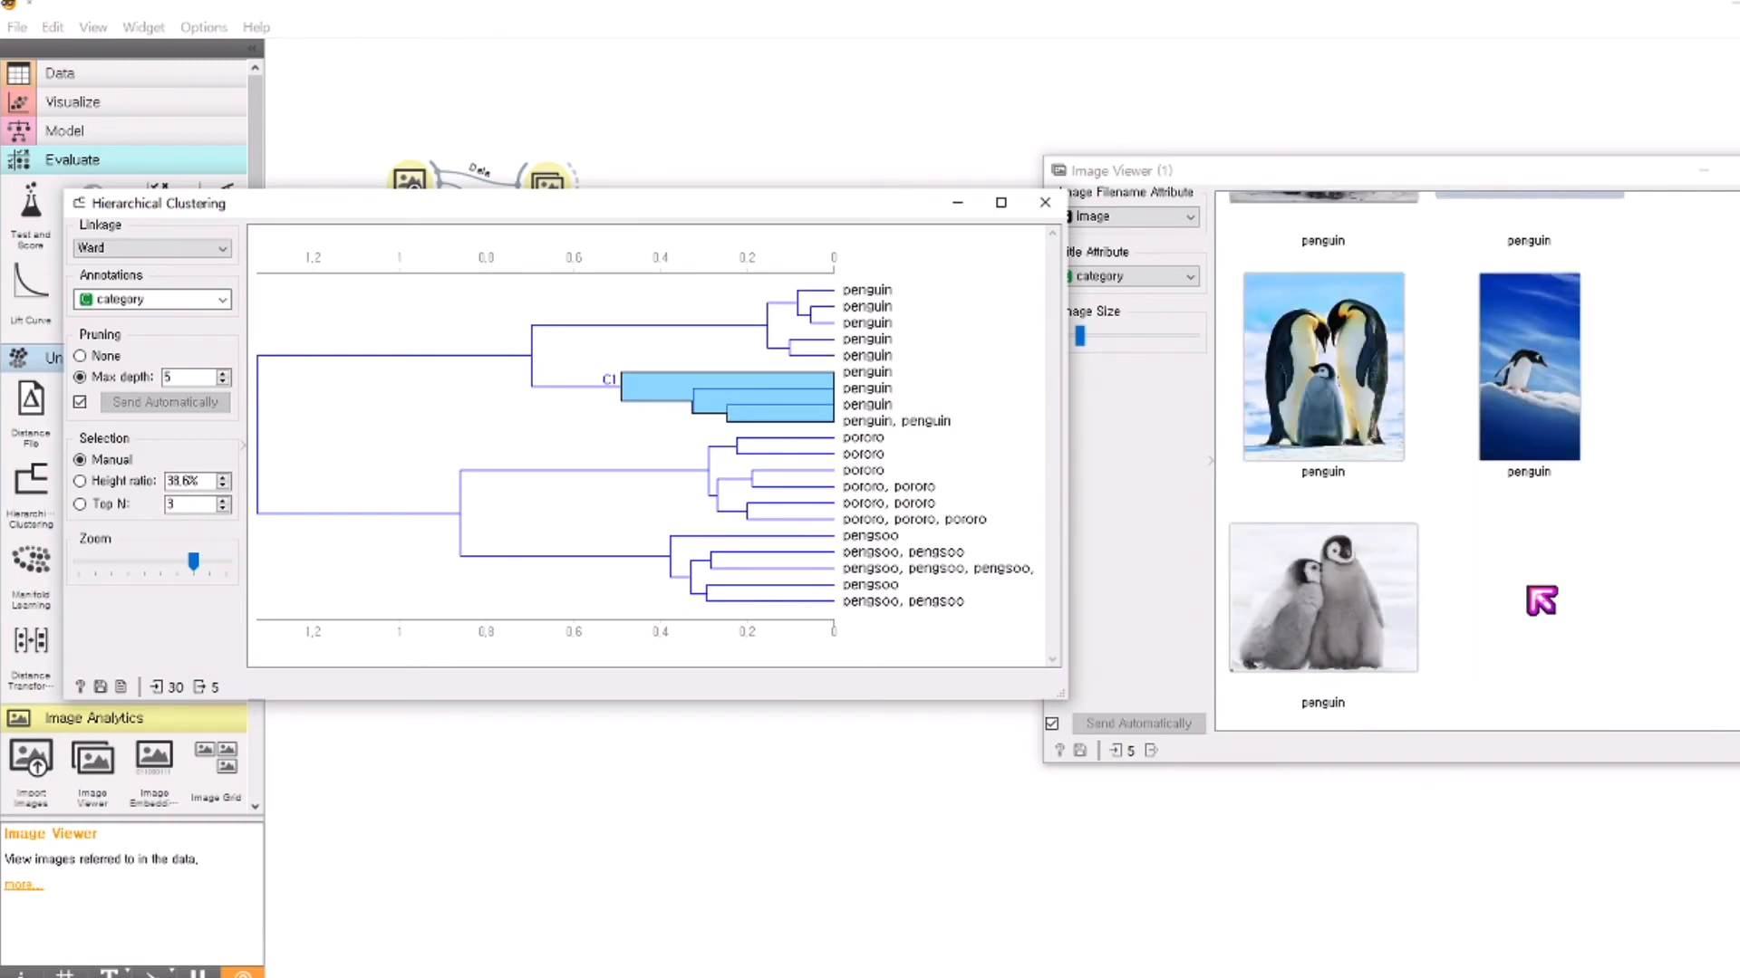
# - Finish reviewing the second penguin subcluster's images and close the Image Viewer and Hierarchical Clustering windows
pyautogui.scroll(2, 1382, 494)
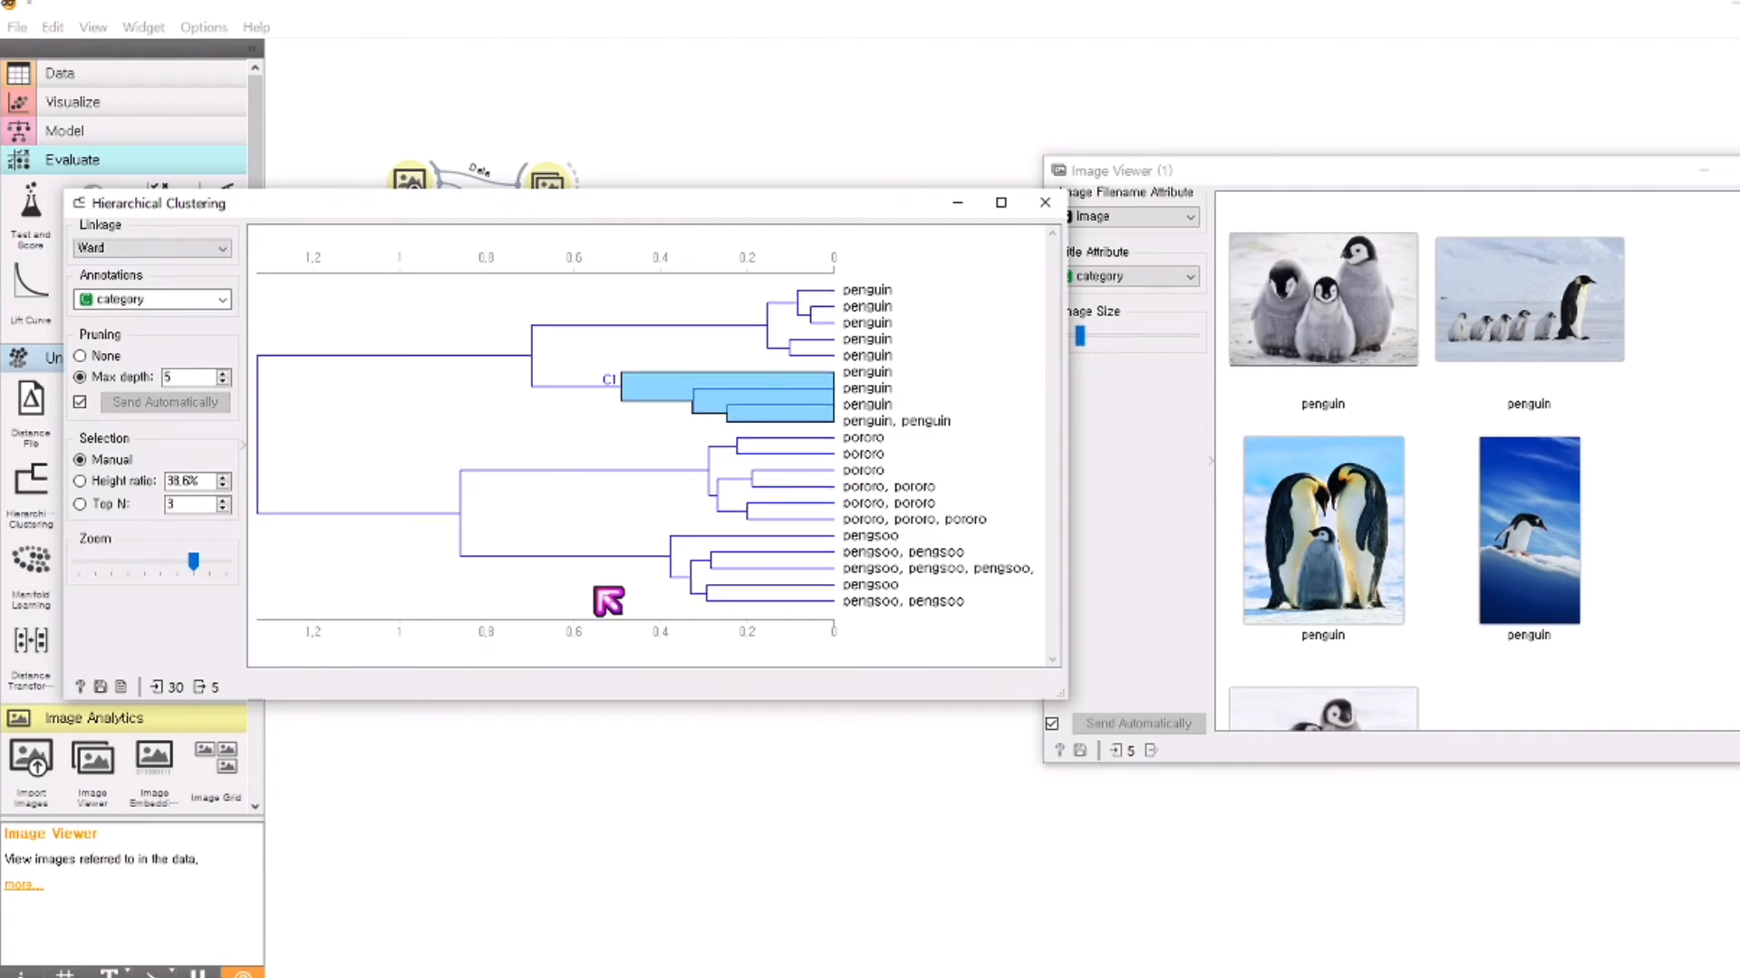
pyautogui.click(1626, 910)
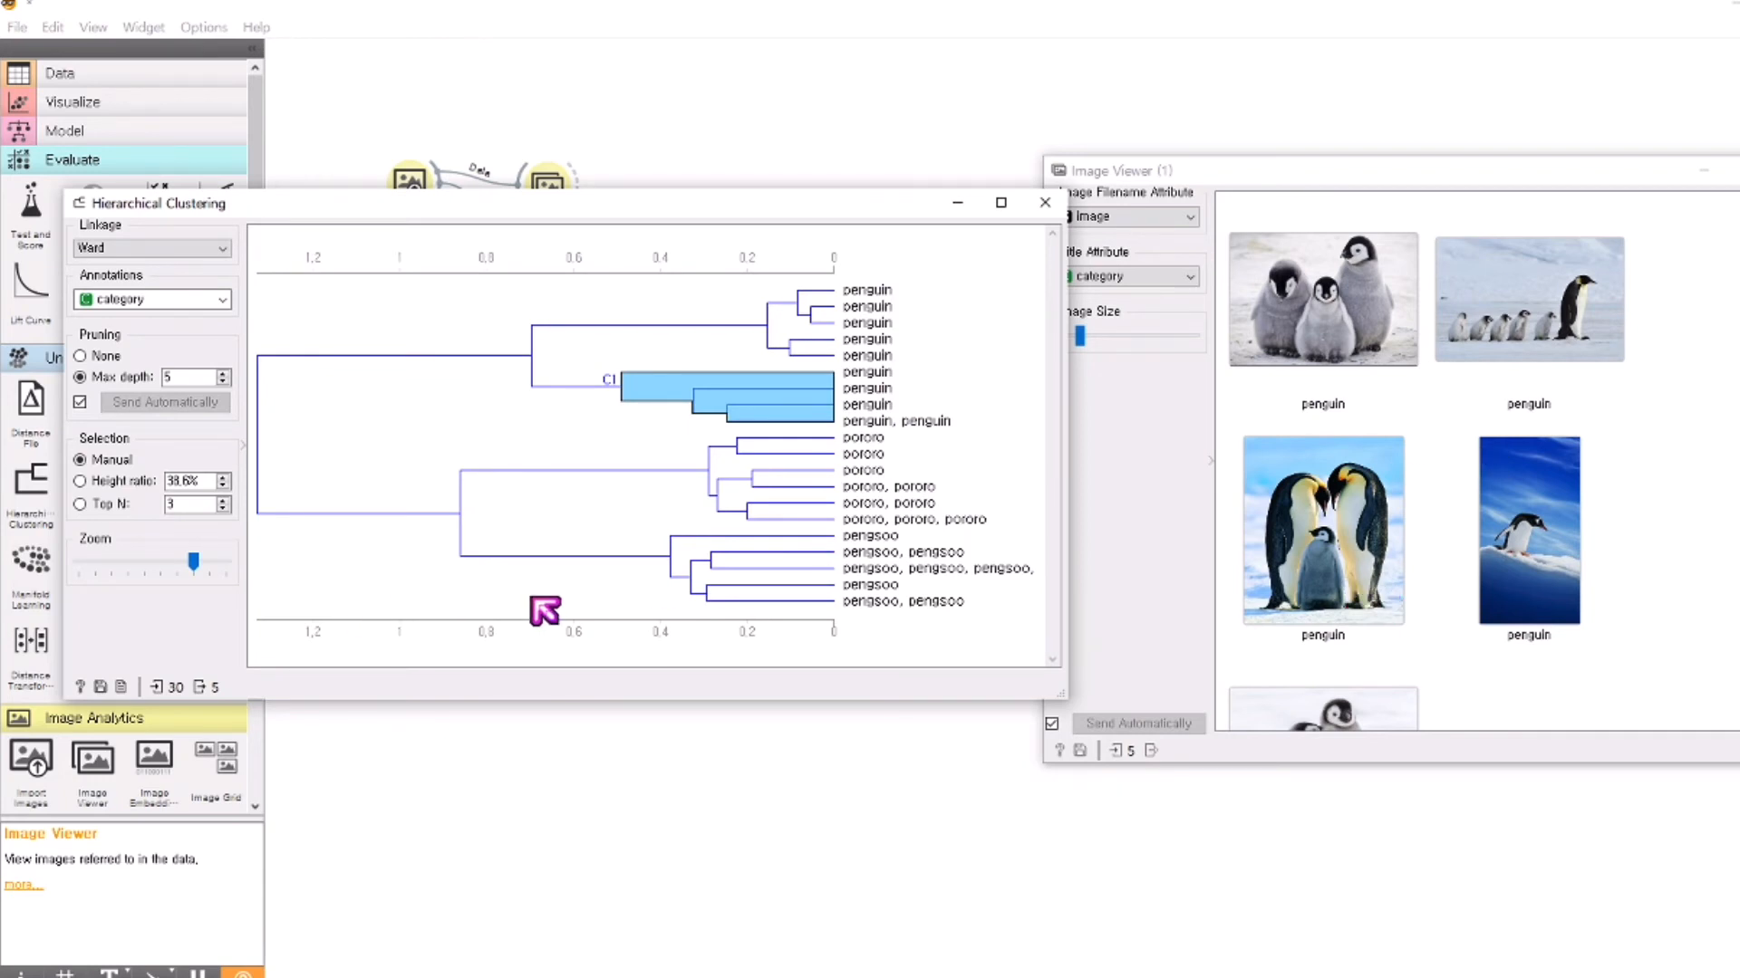
pyautogui.click(1726, 170)
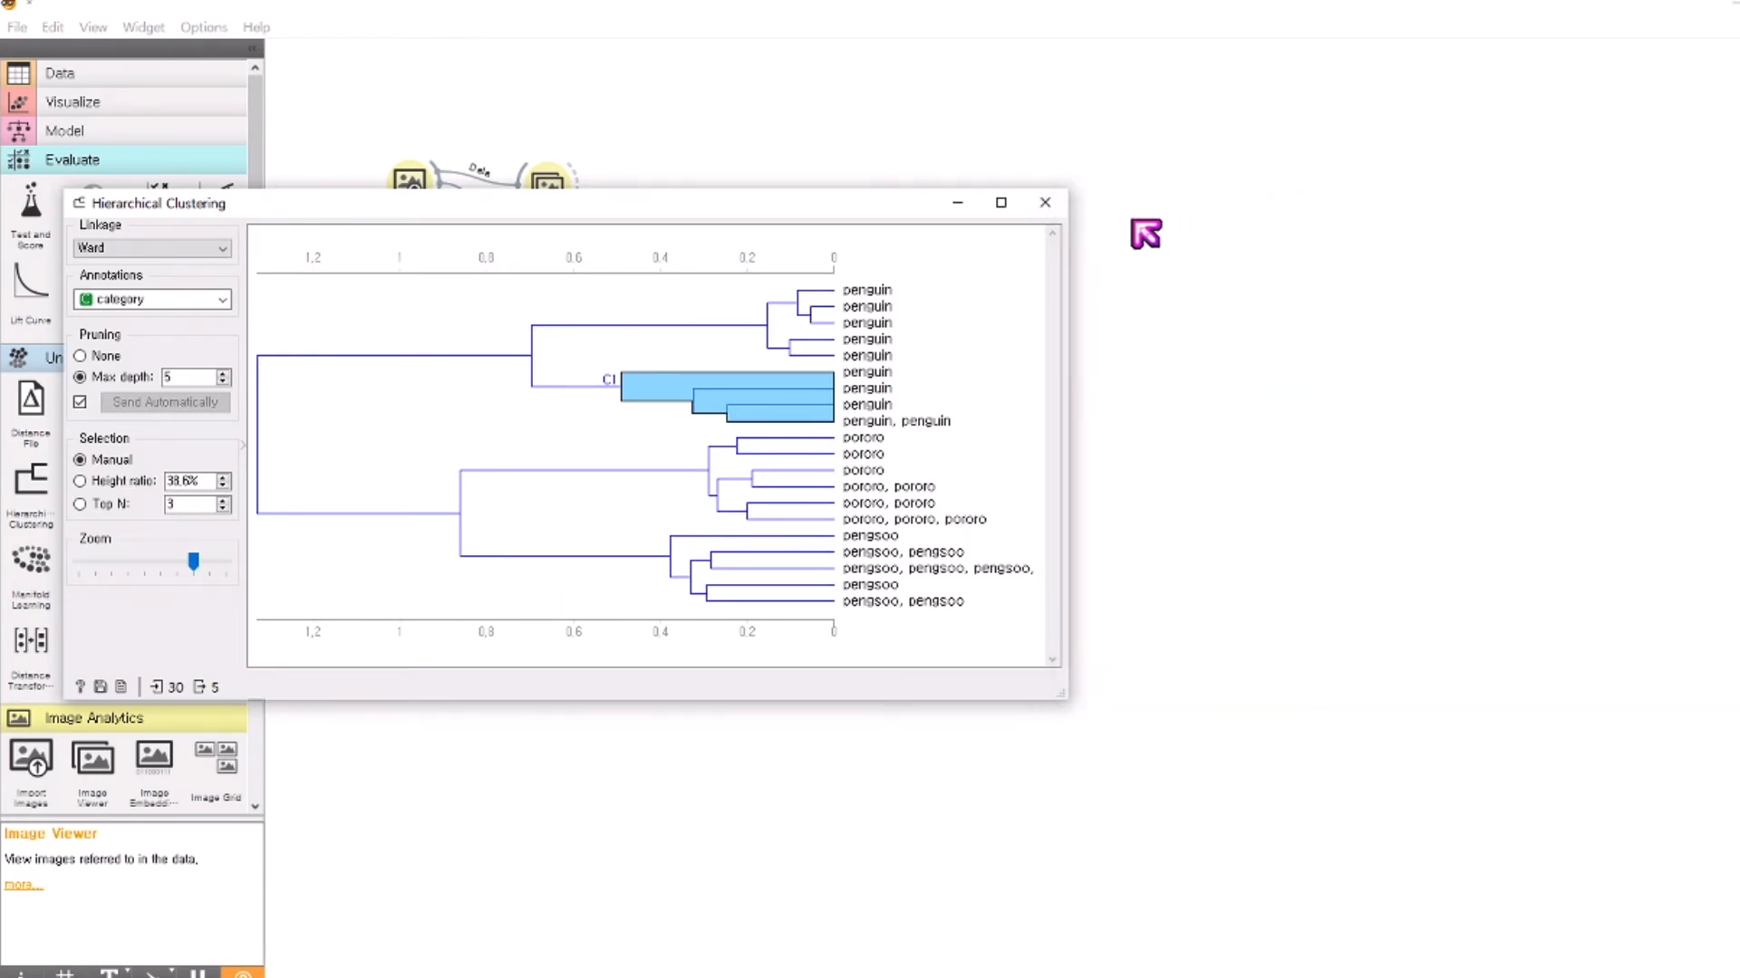
pyautogui.click(1044, 202)
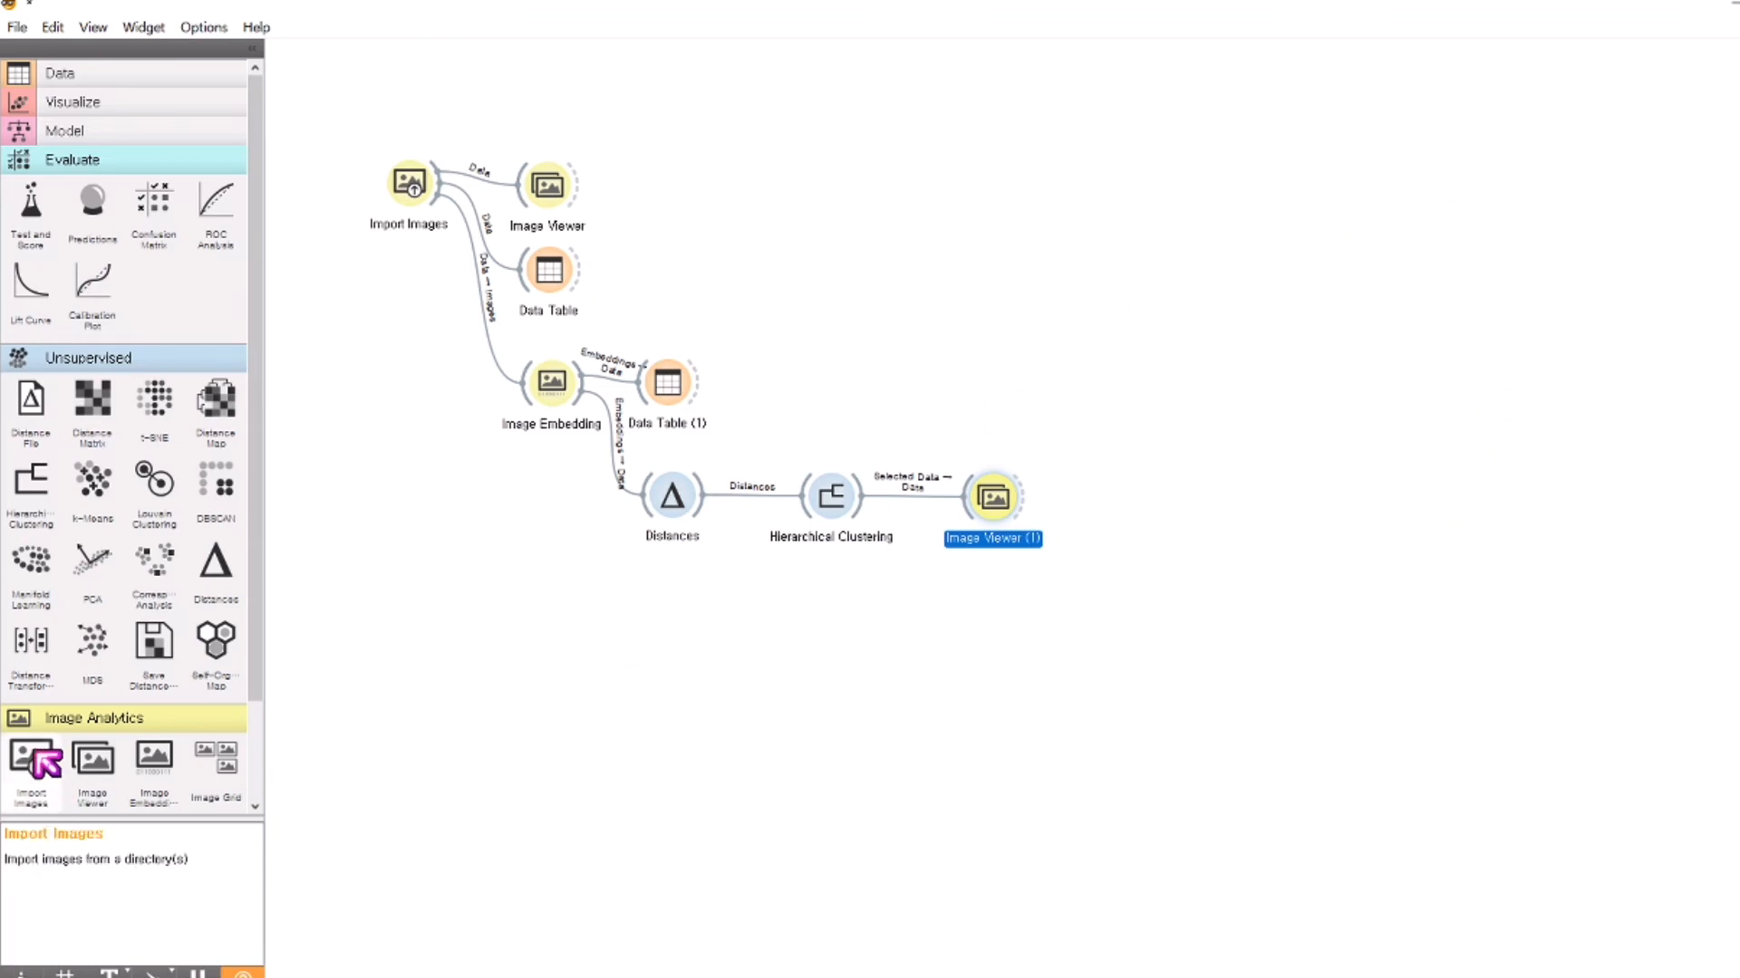
# - Add a second Import Images widget below the existing workflow and load the "test images" folder into it
pyautogui.click(36, 750)
pyautogui.moveTo(1157, 508); pyautogui.dragTo(420, 591)
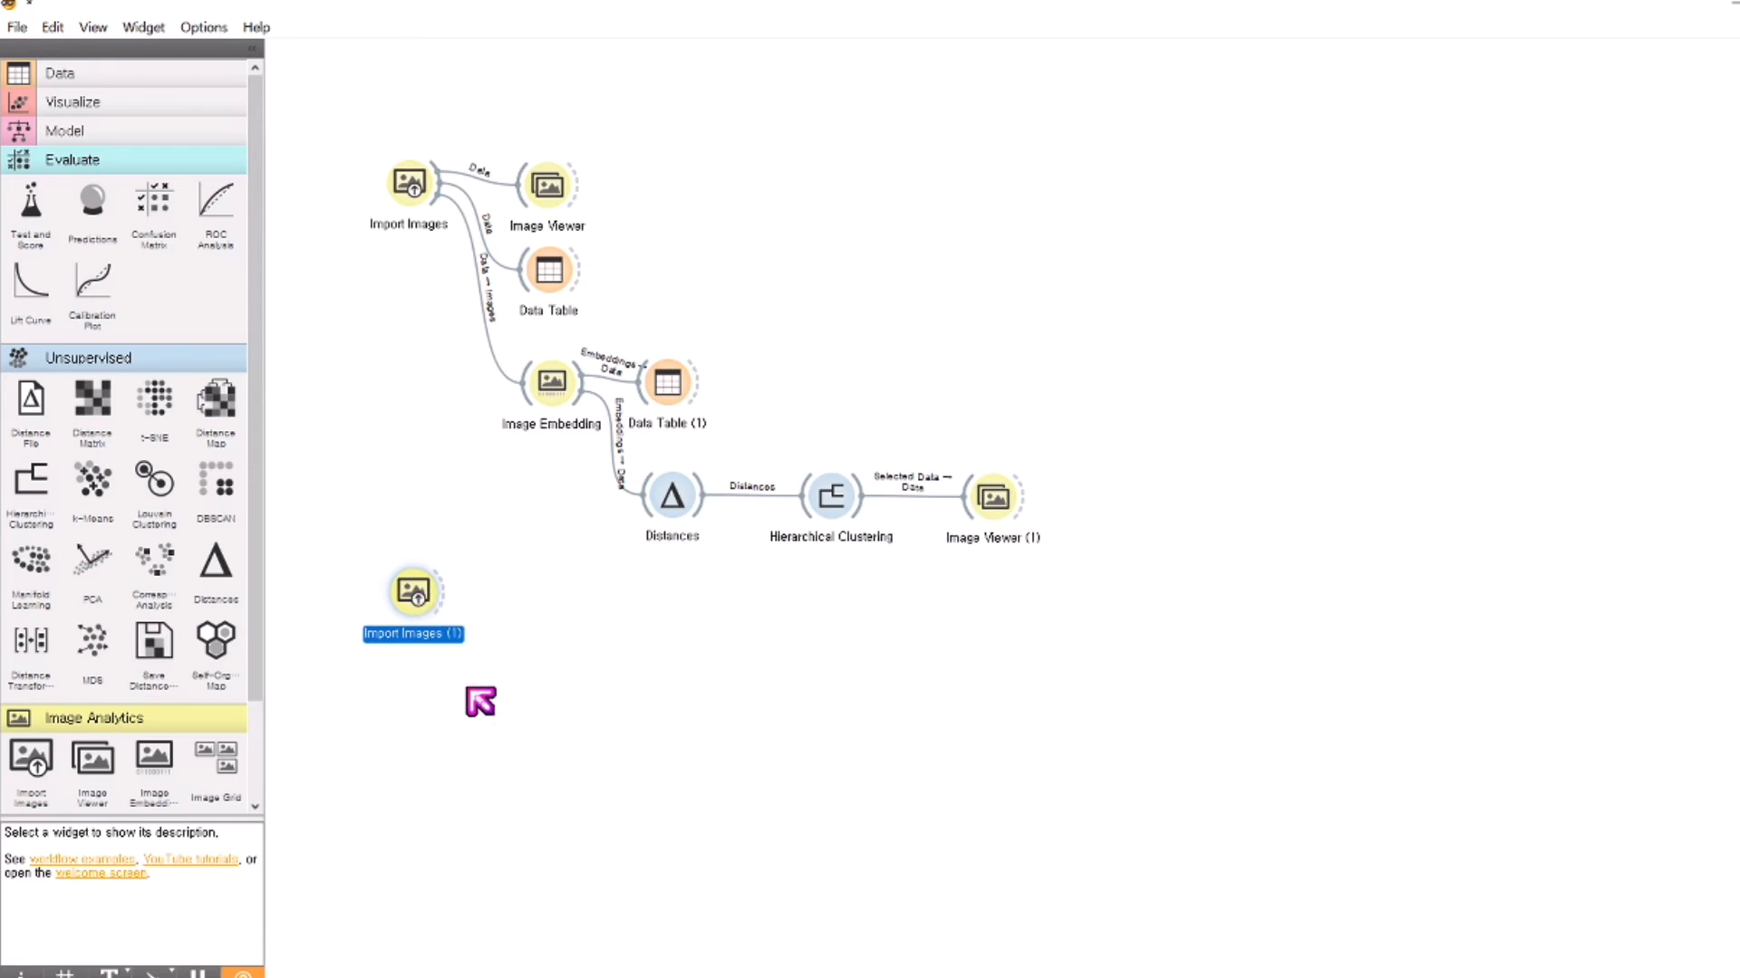
pyautogui.doubleClick(425, 597)
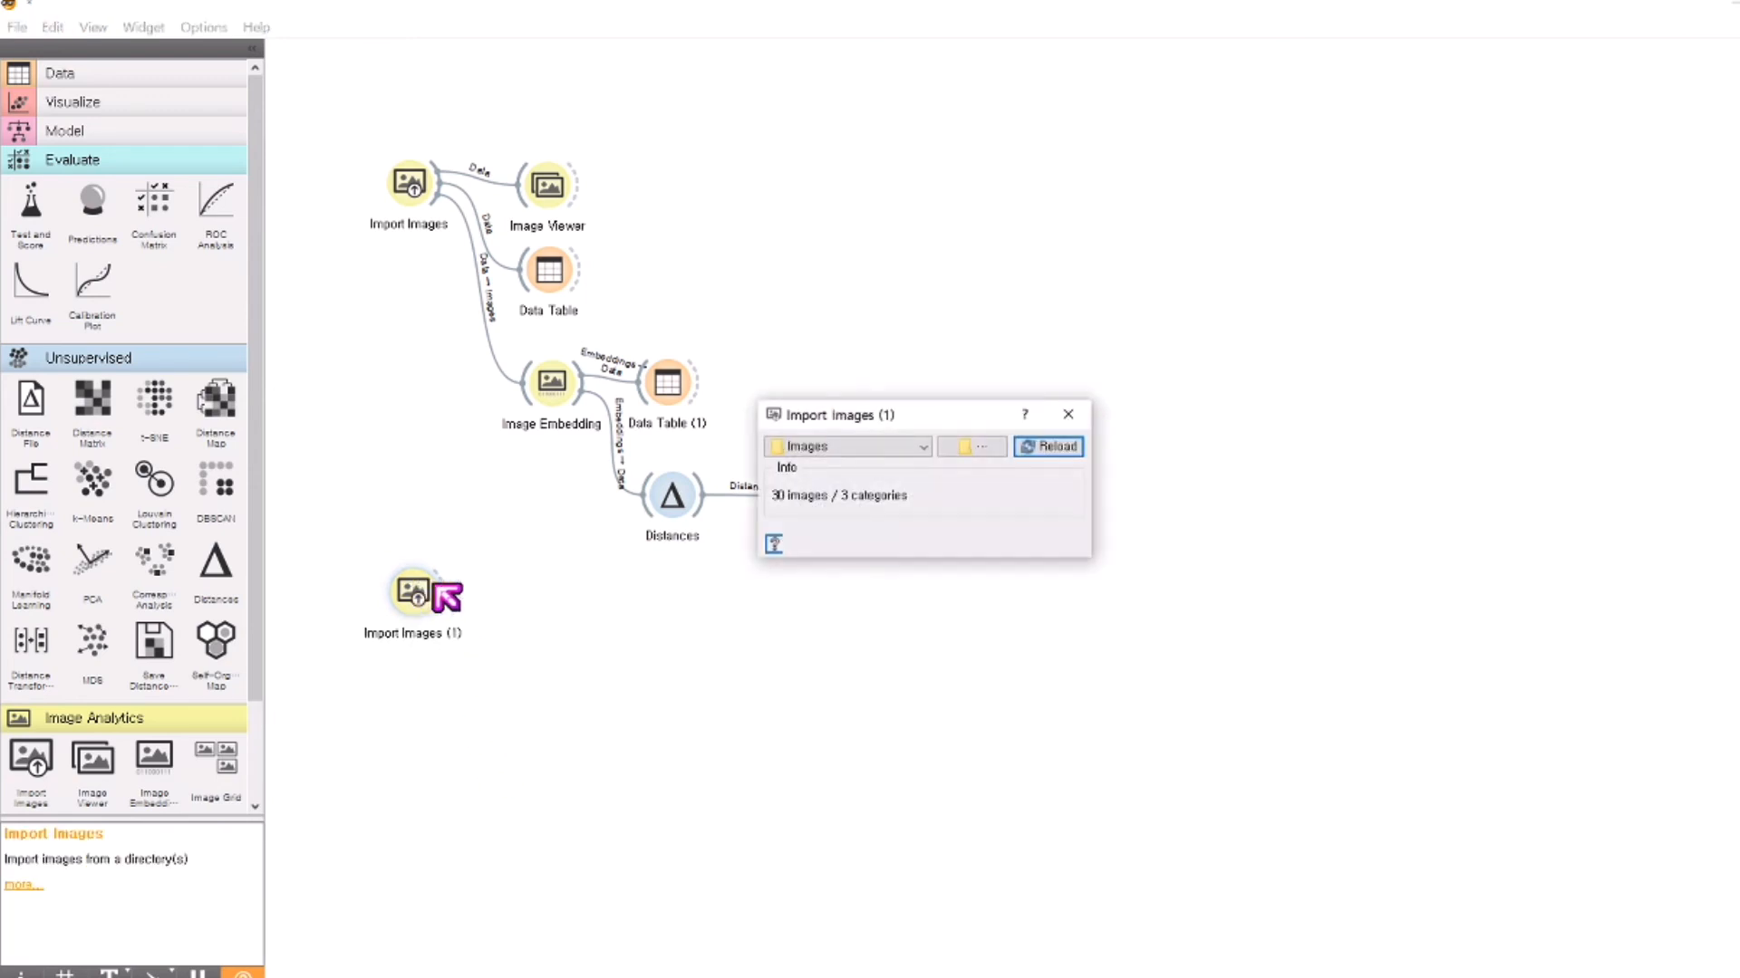
pyautogui.click(970, 449)
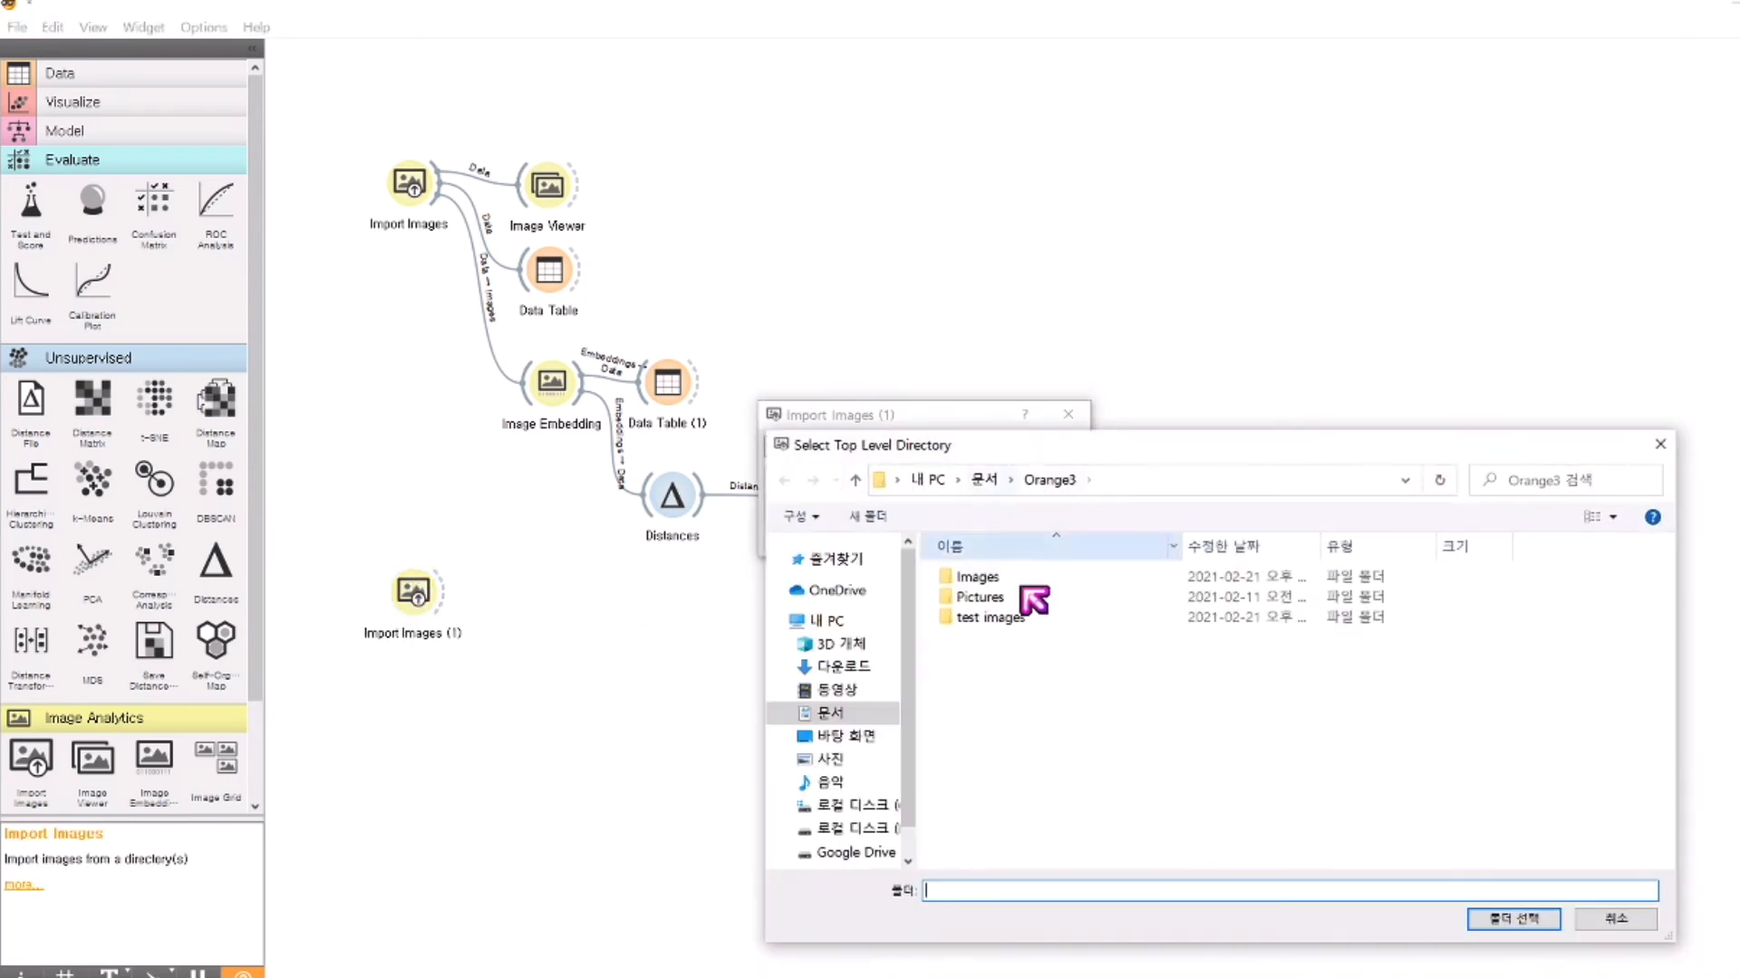
pyautogui.click(1010, 618)
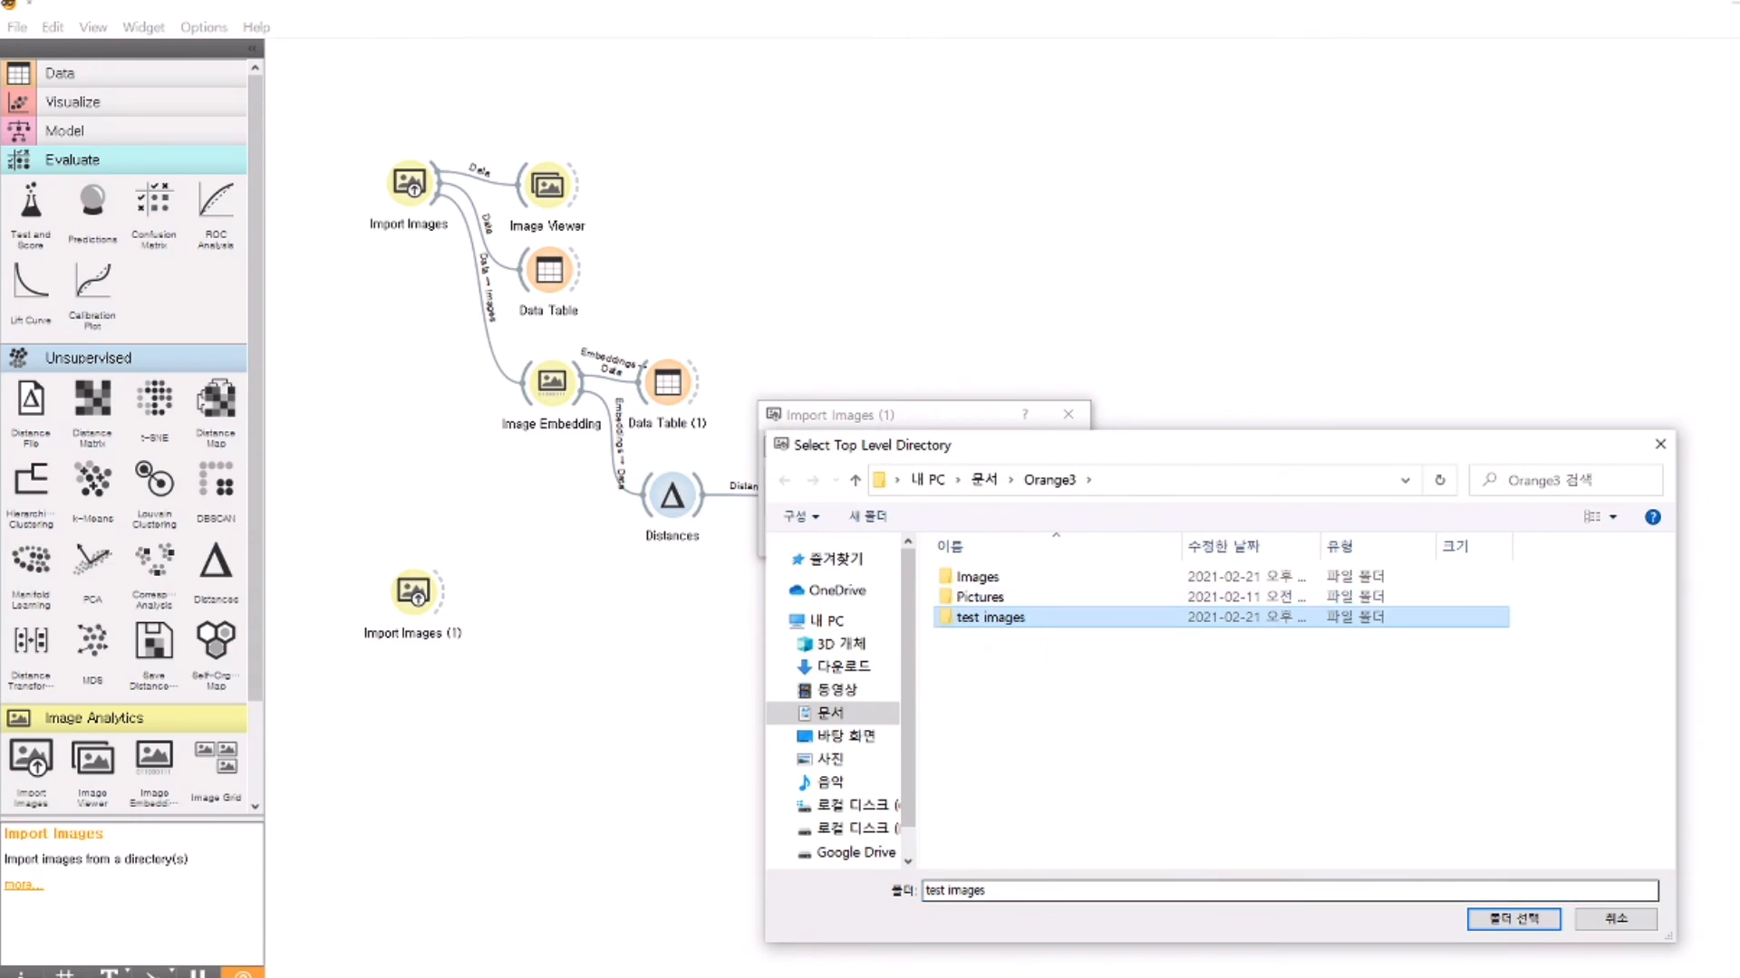
pyautogui.click(1521, 919)
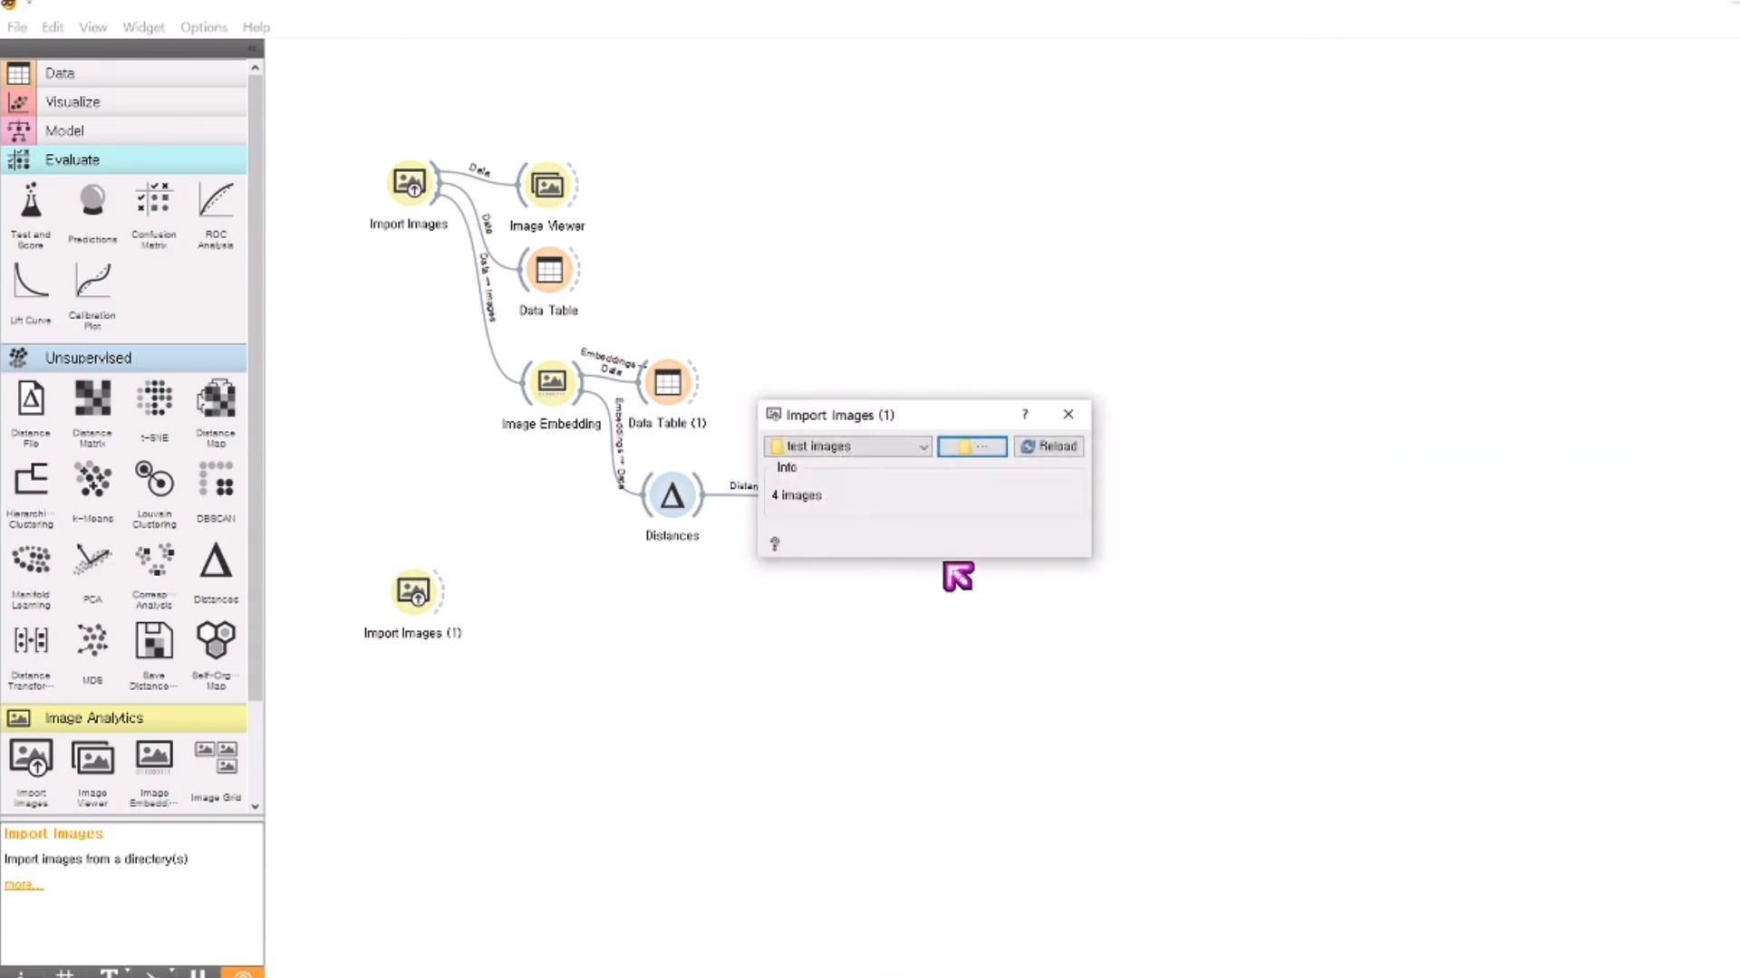
pyautogui.click(1044, 448)
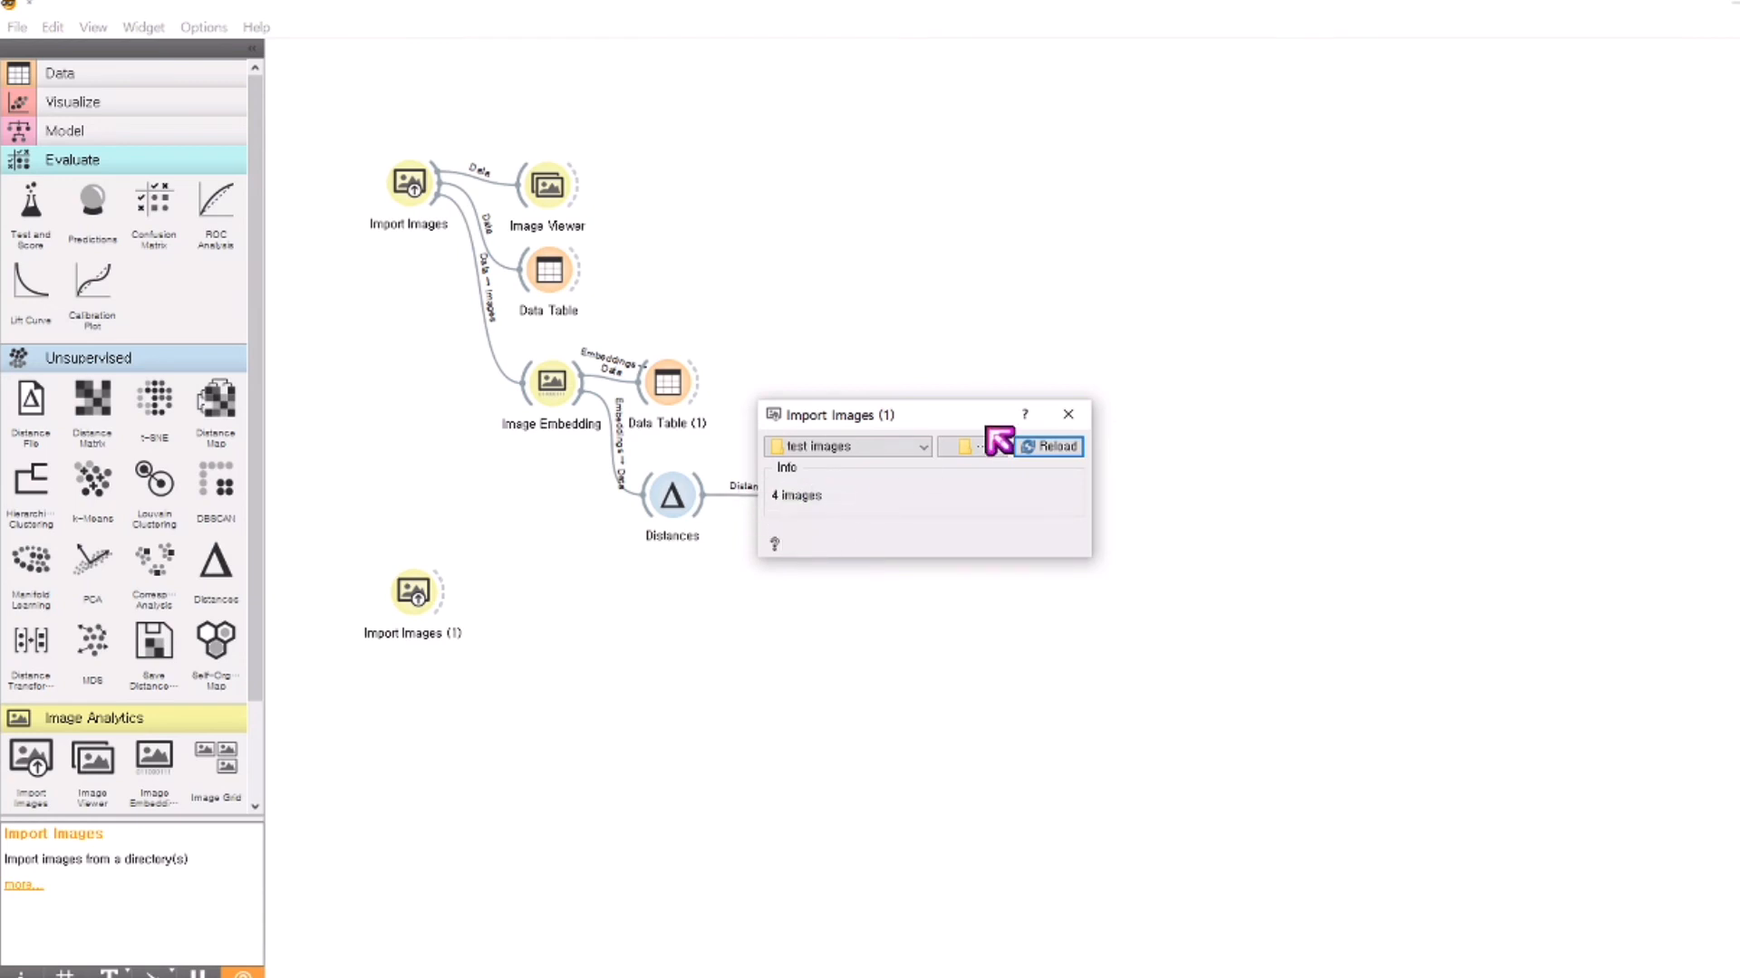
pyautogui.click(1068, 414)
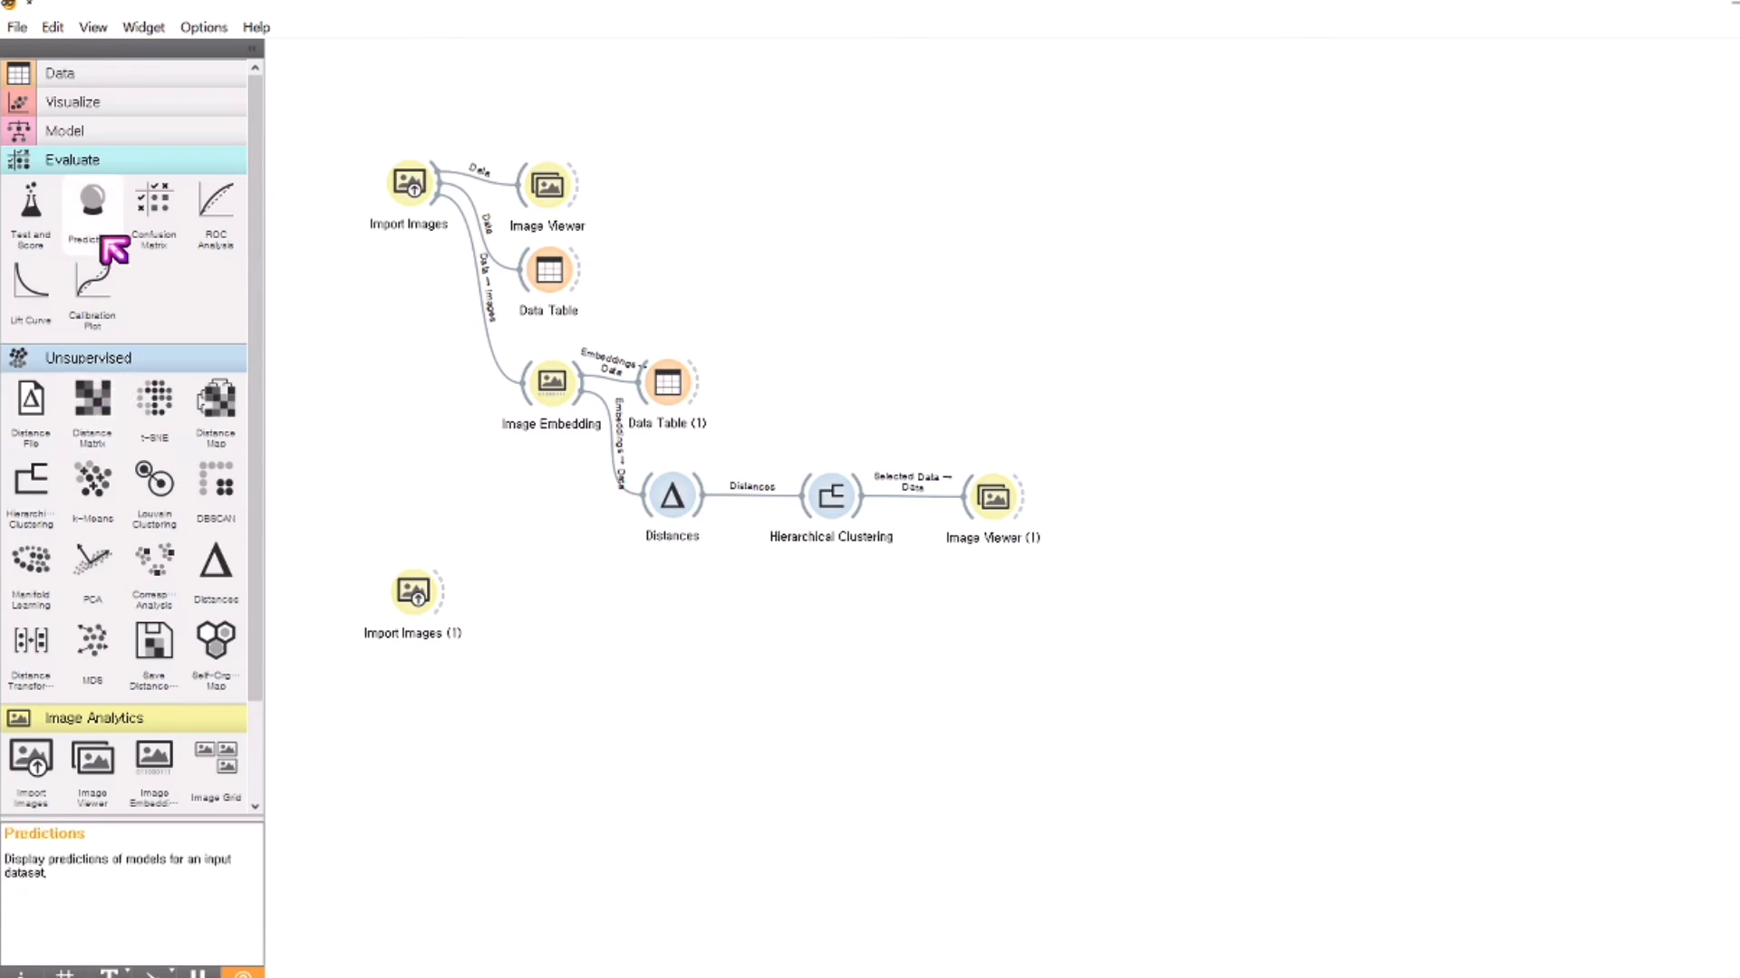
# - Add a Logistic Regression widget below Distances, fed by the embeddings from the first Image Embedding widget
pyautogui.click(127, 136)
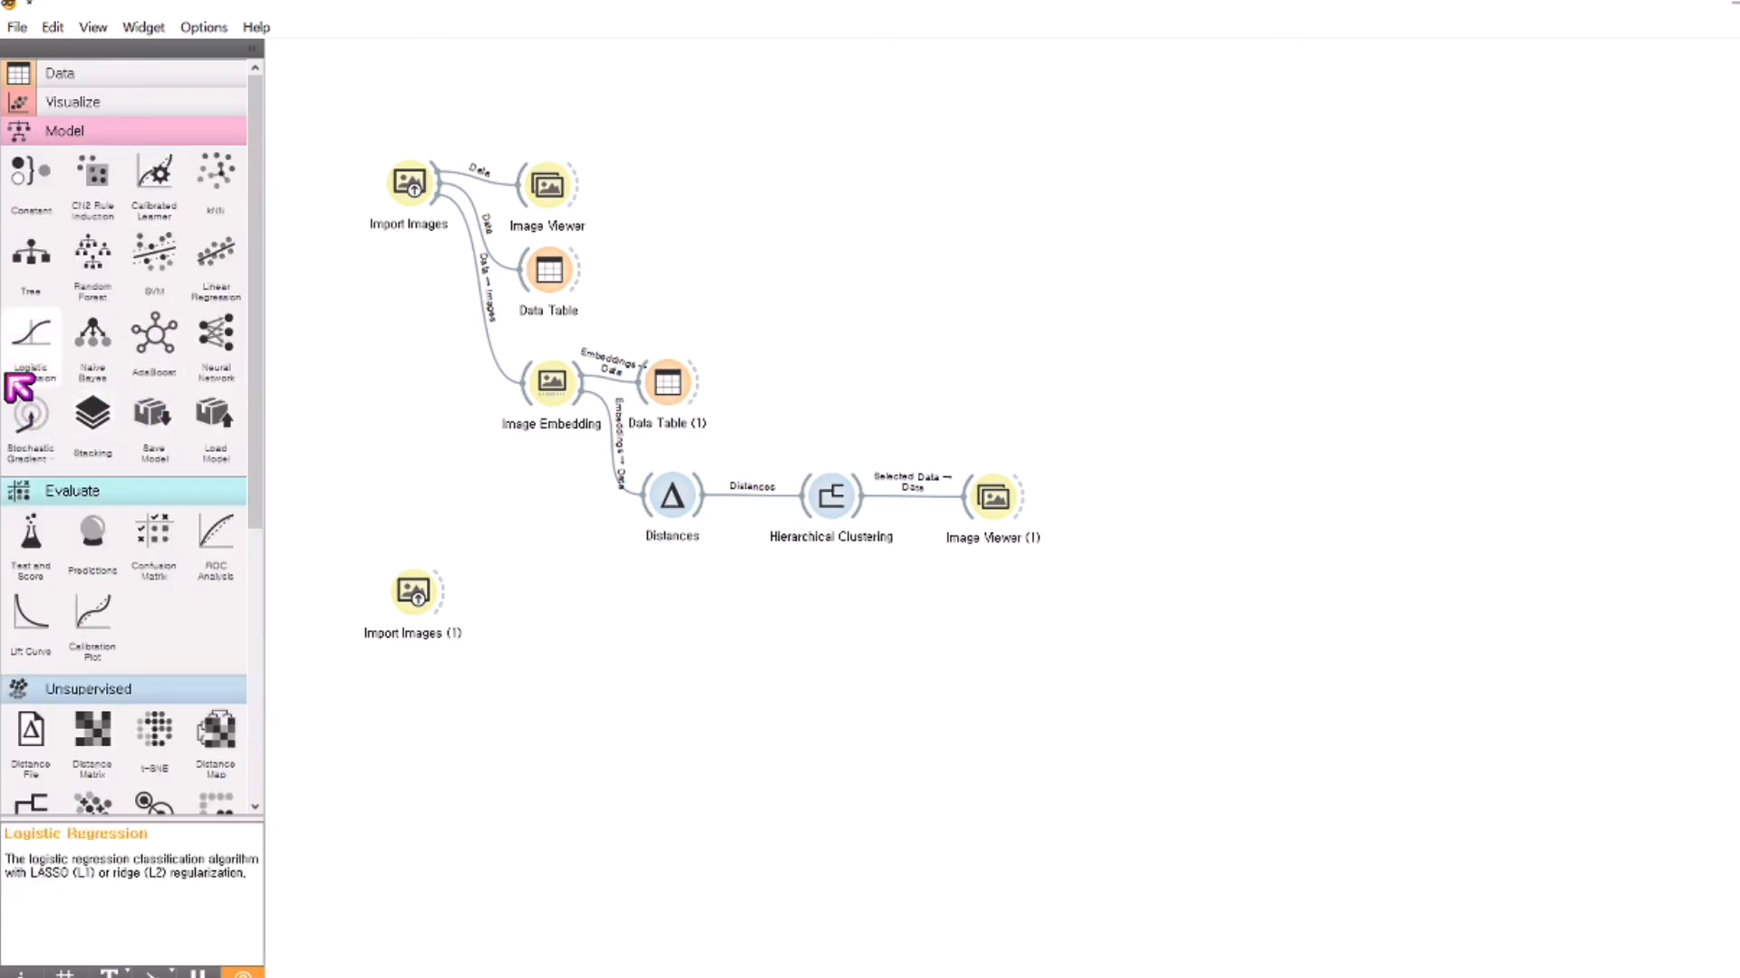
pyautogui.moveTo(31, 342); pyautogui.dragTo(645, 566)
pyautogui.moveTo(621, 557); pyautogui.dragTo(679, 609)
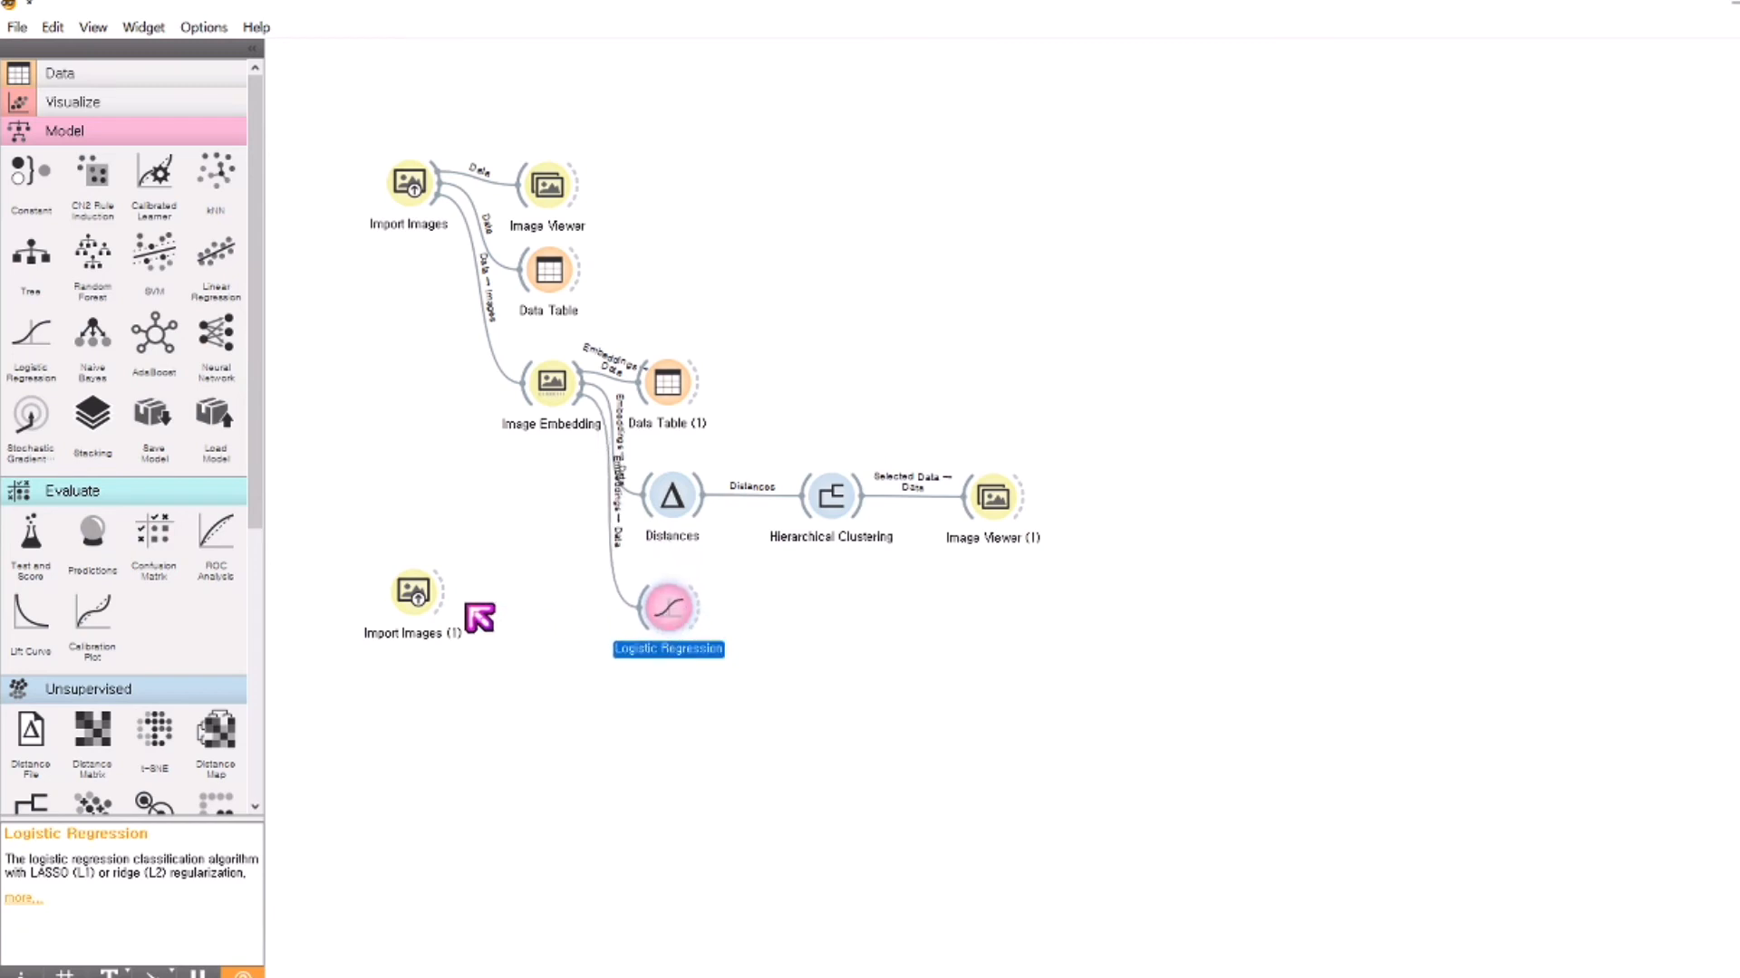
# - Move the test-image import widget lower on the canvas and connect its output to a new Image Embedding widget
pyautogui.moveTo(417, 598); pyautogui.dragTo(435, 736)
pyautogui.click(672, 619)
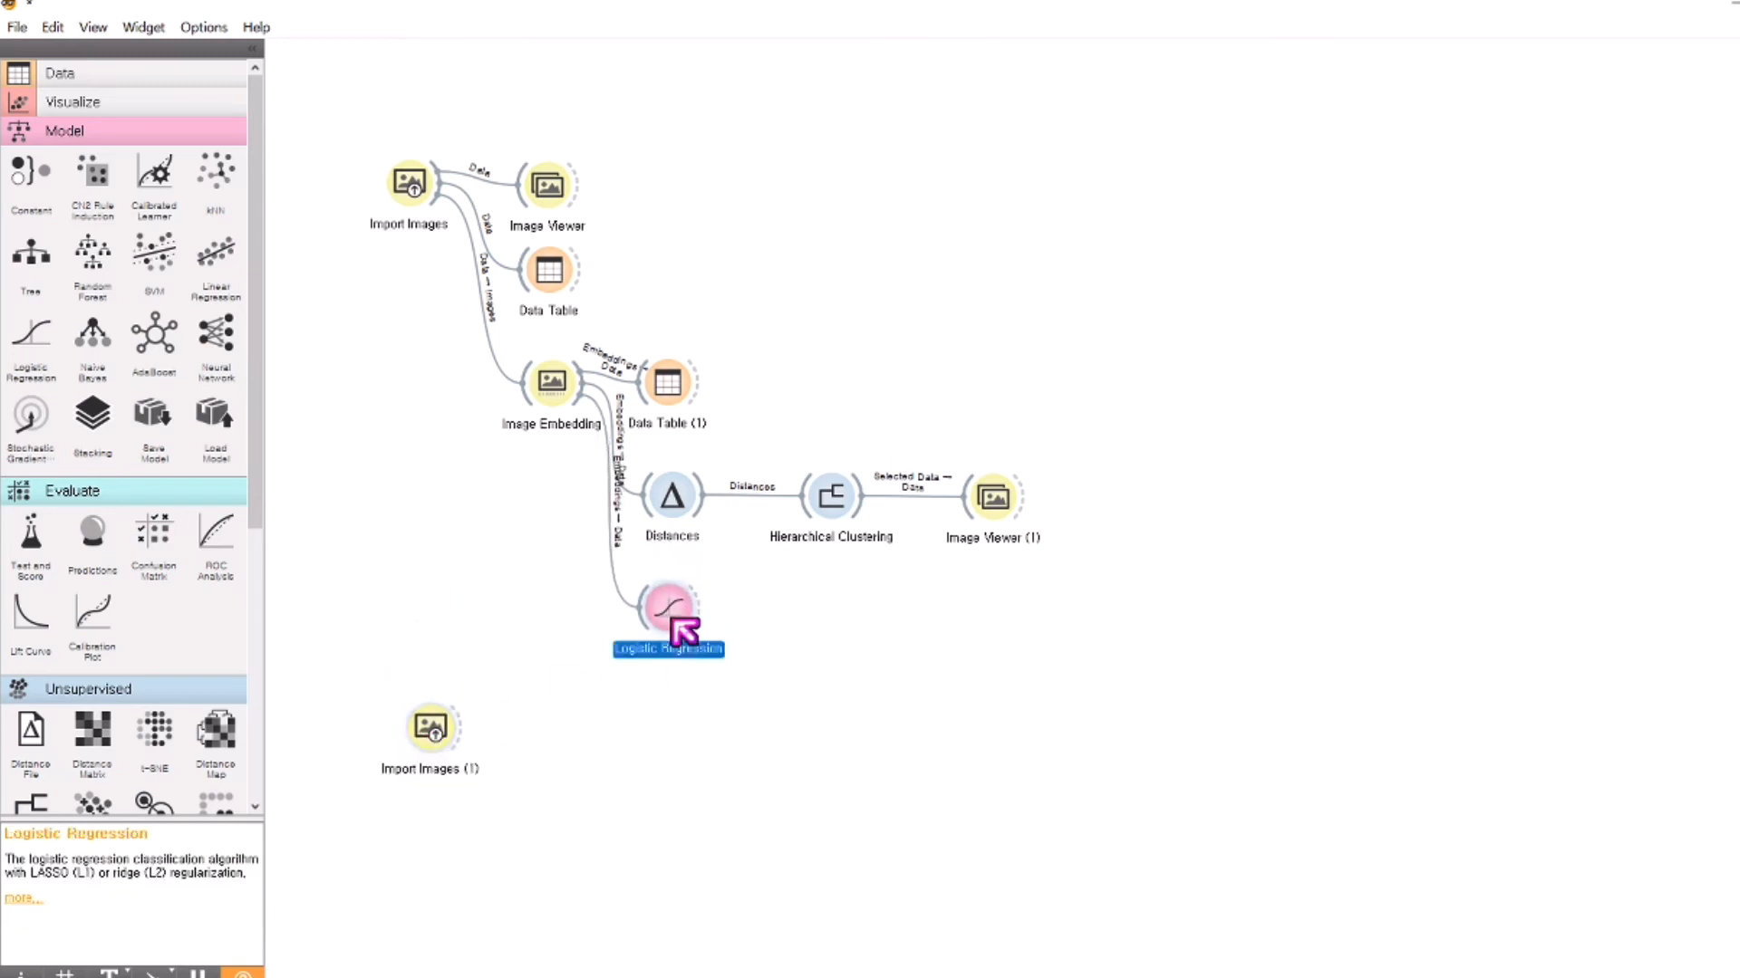
pyautogui.moveTo(671, 619); pyautogui.dragTo(673, 624)
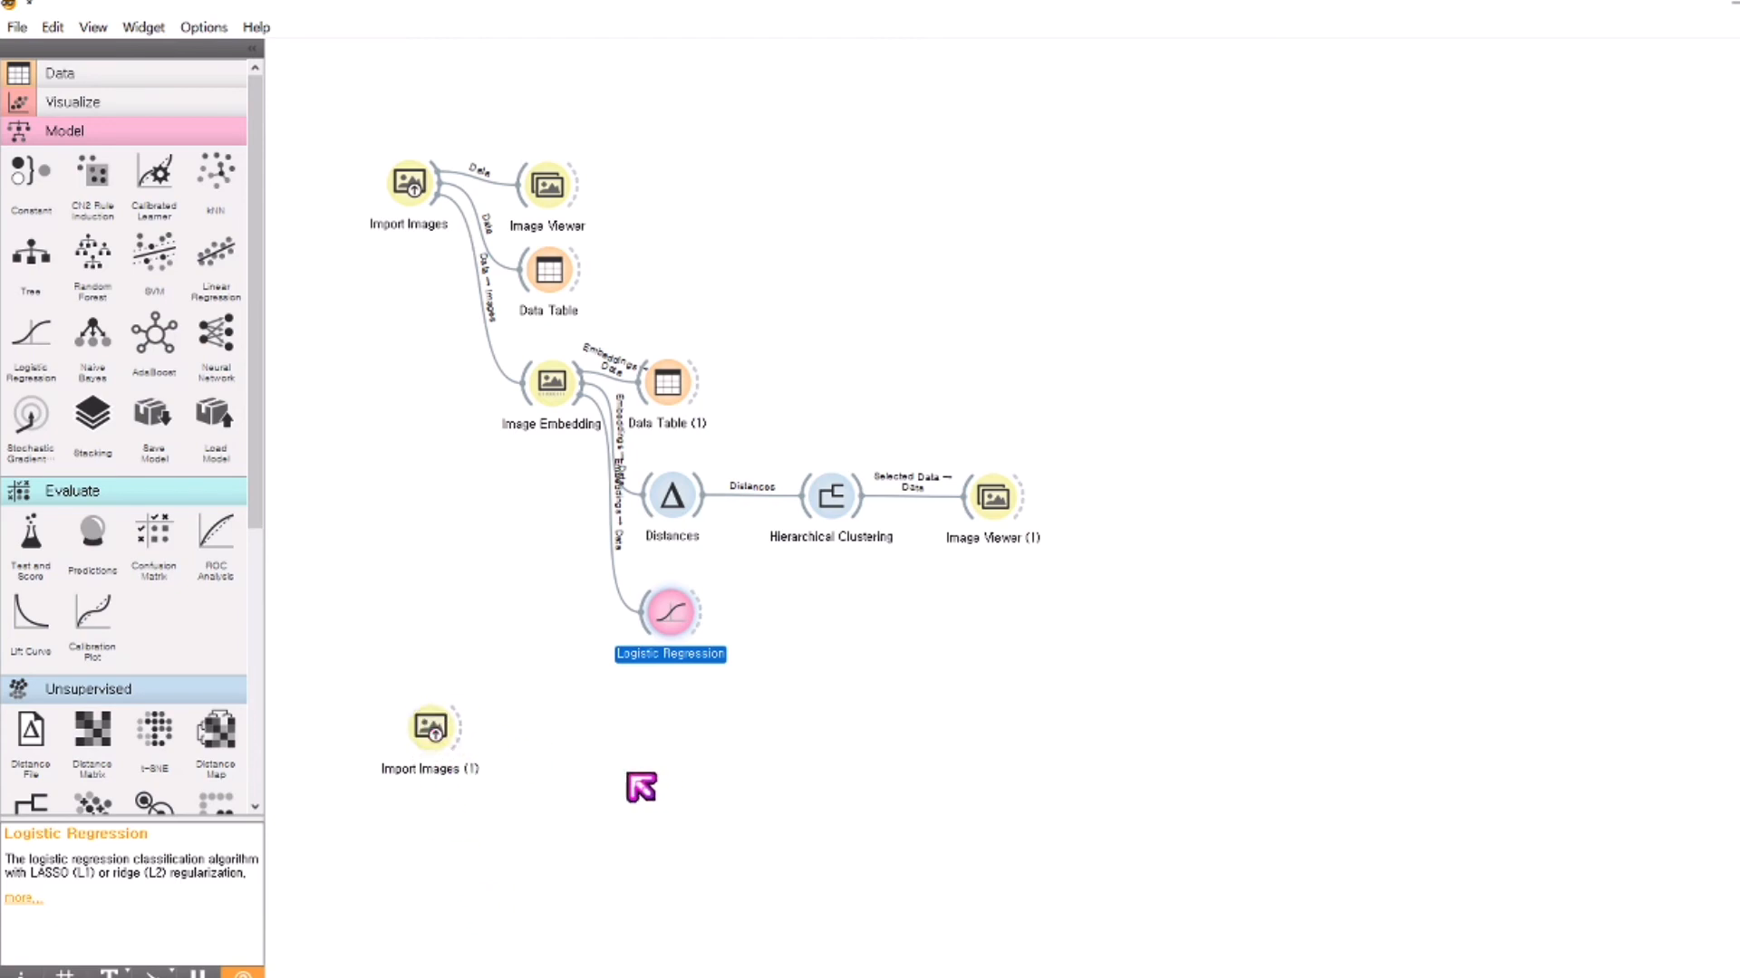
pyautogui.moveTo(460, 730); pyautogui.dragTo(601, 738)
pyautogui.click(680, 613)
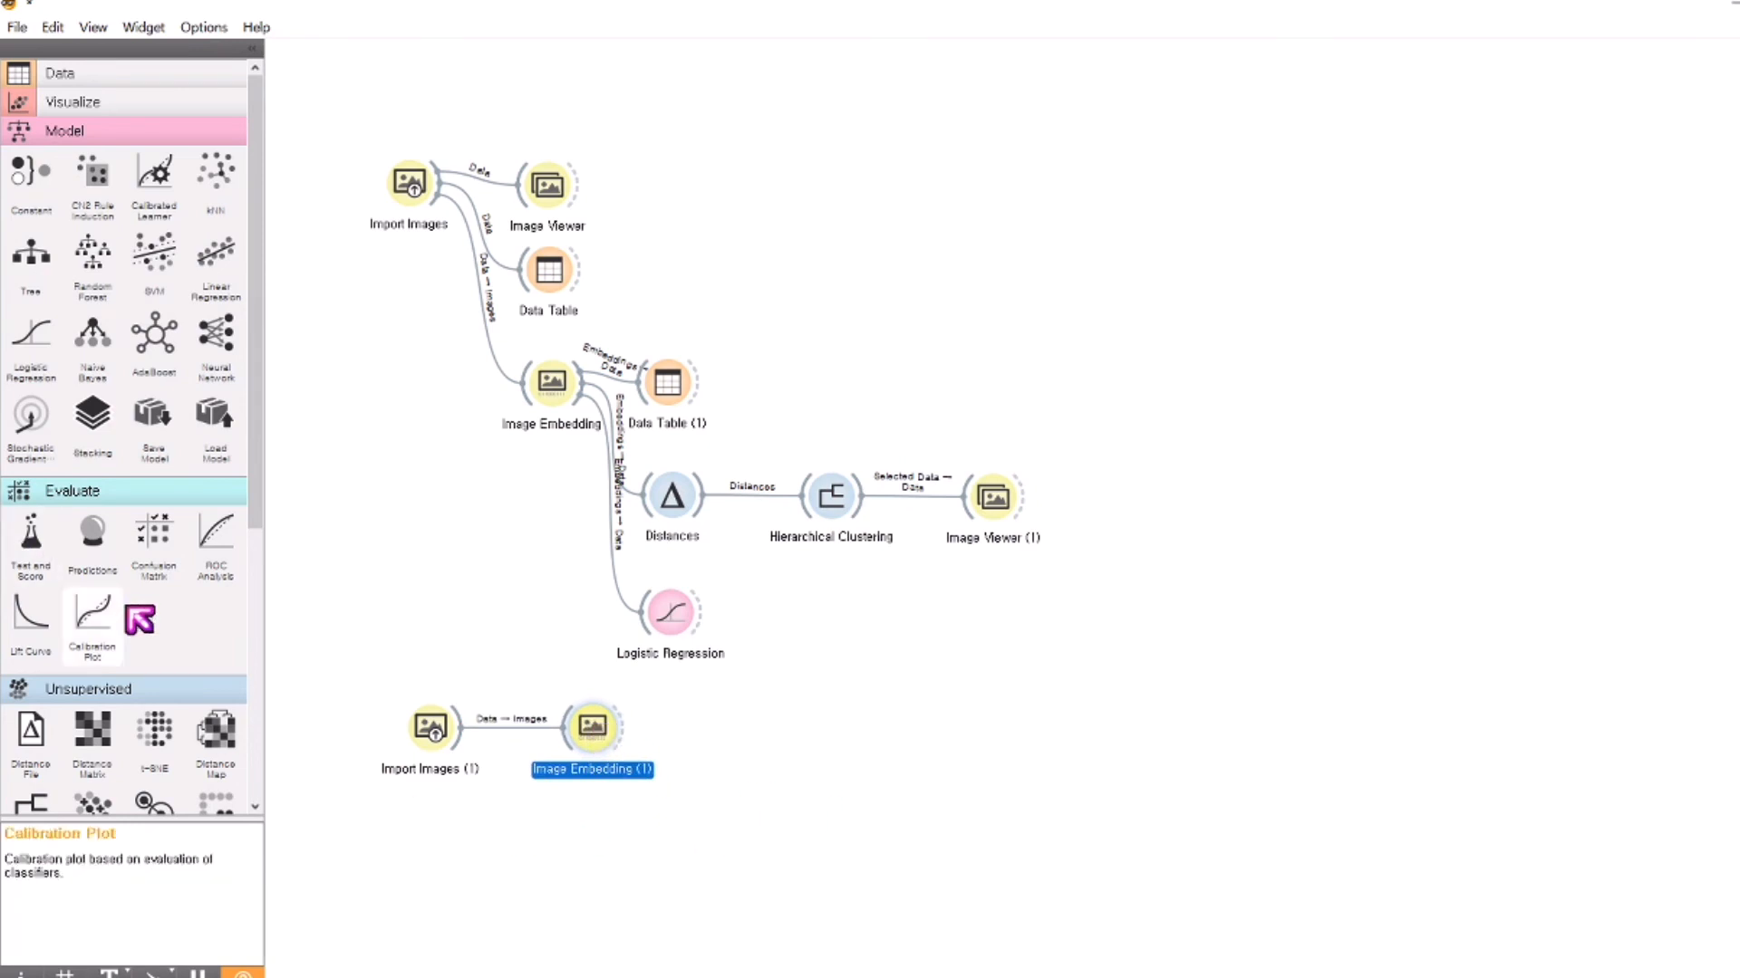
# - Add a Predictions widget fed by the Logistic Regression model and the test-image embeddings, and connect its output to a new Image Viewer
pyautogui.moveTo(117, 548); pyautogui.dragTo(924, 657)
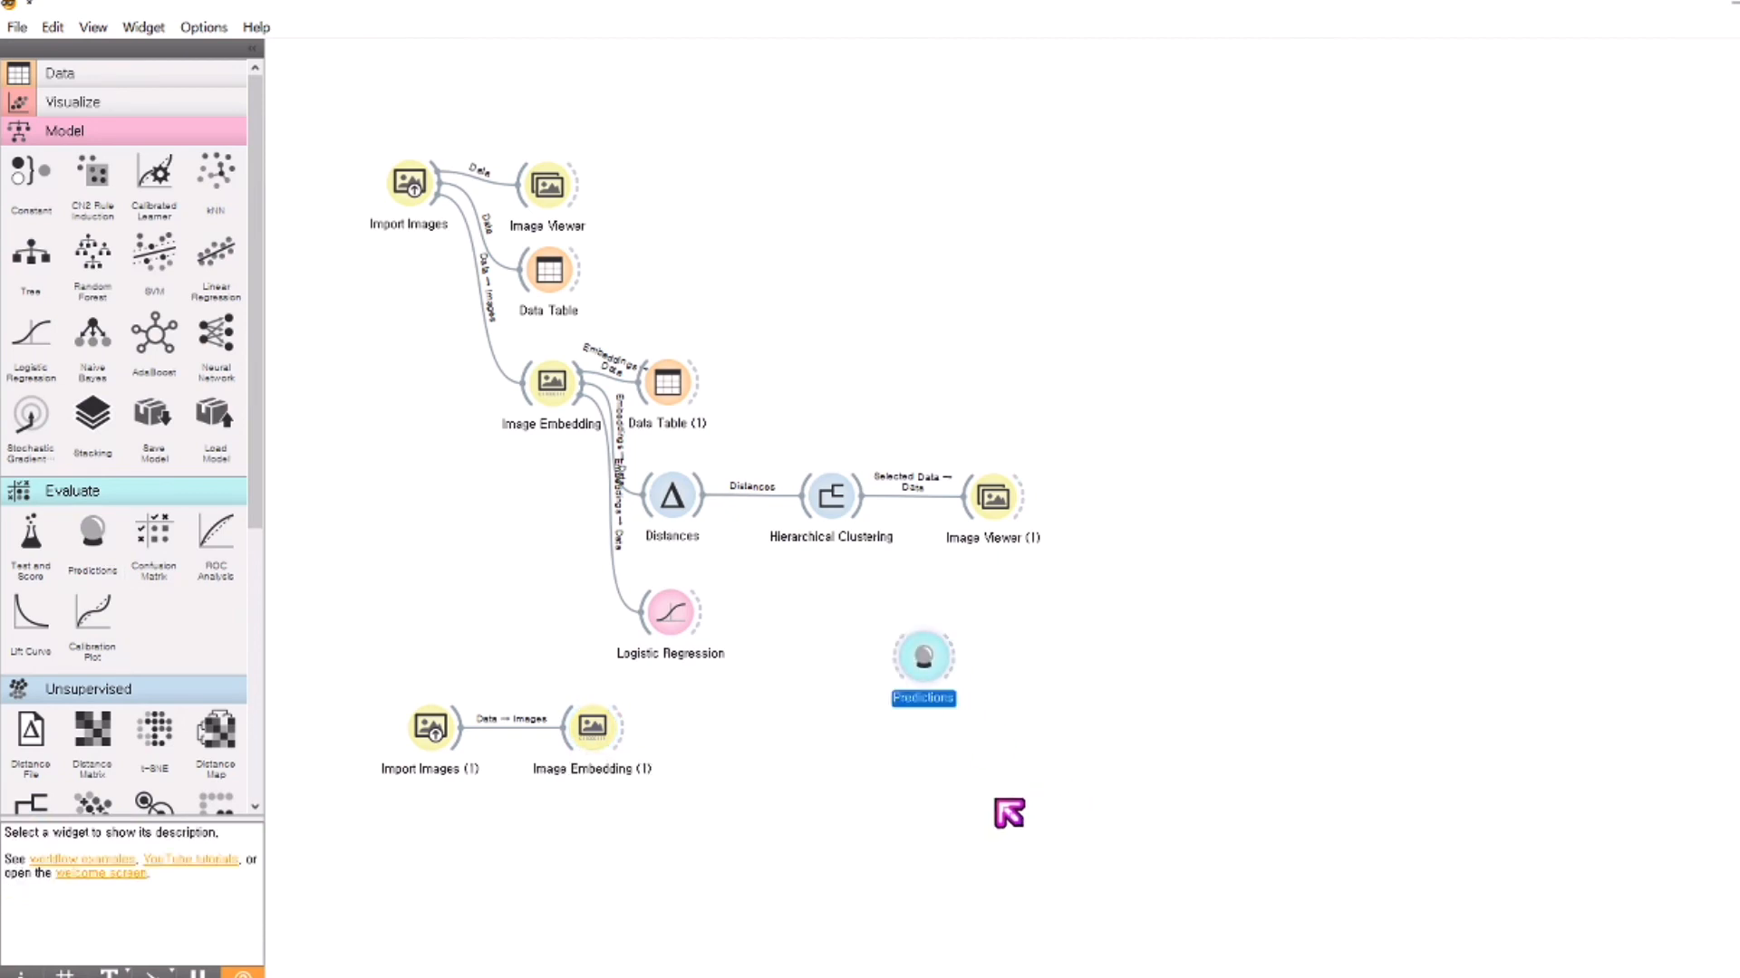
pyautogui.moveTo(714, 626); pyautogui.dragTo(921, 684)
pyautogui.moveTo(623, 728); pyautogui.dragTo(959, 713)
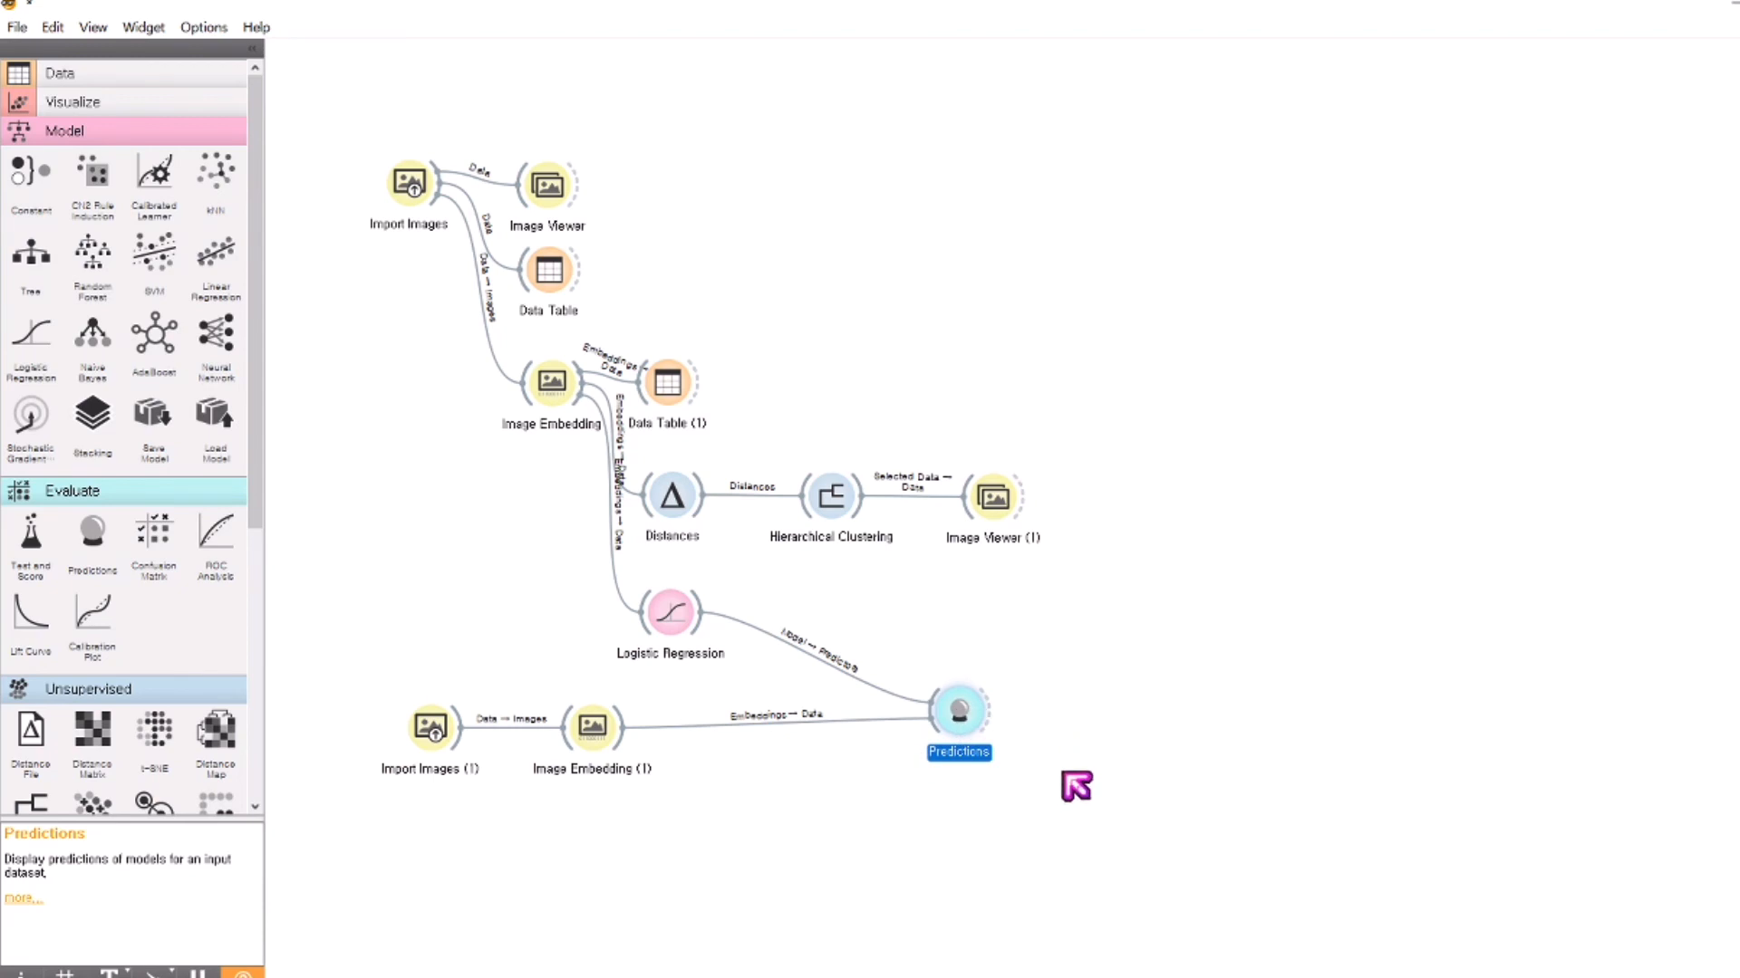
pyautogui.moveTo(1004, 730); pyautogui.dragTo(1081, 724)
pyautogui.click(1169, 621)
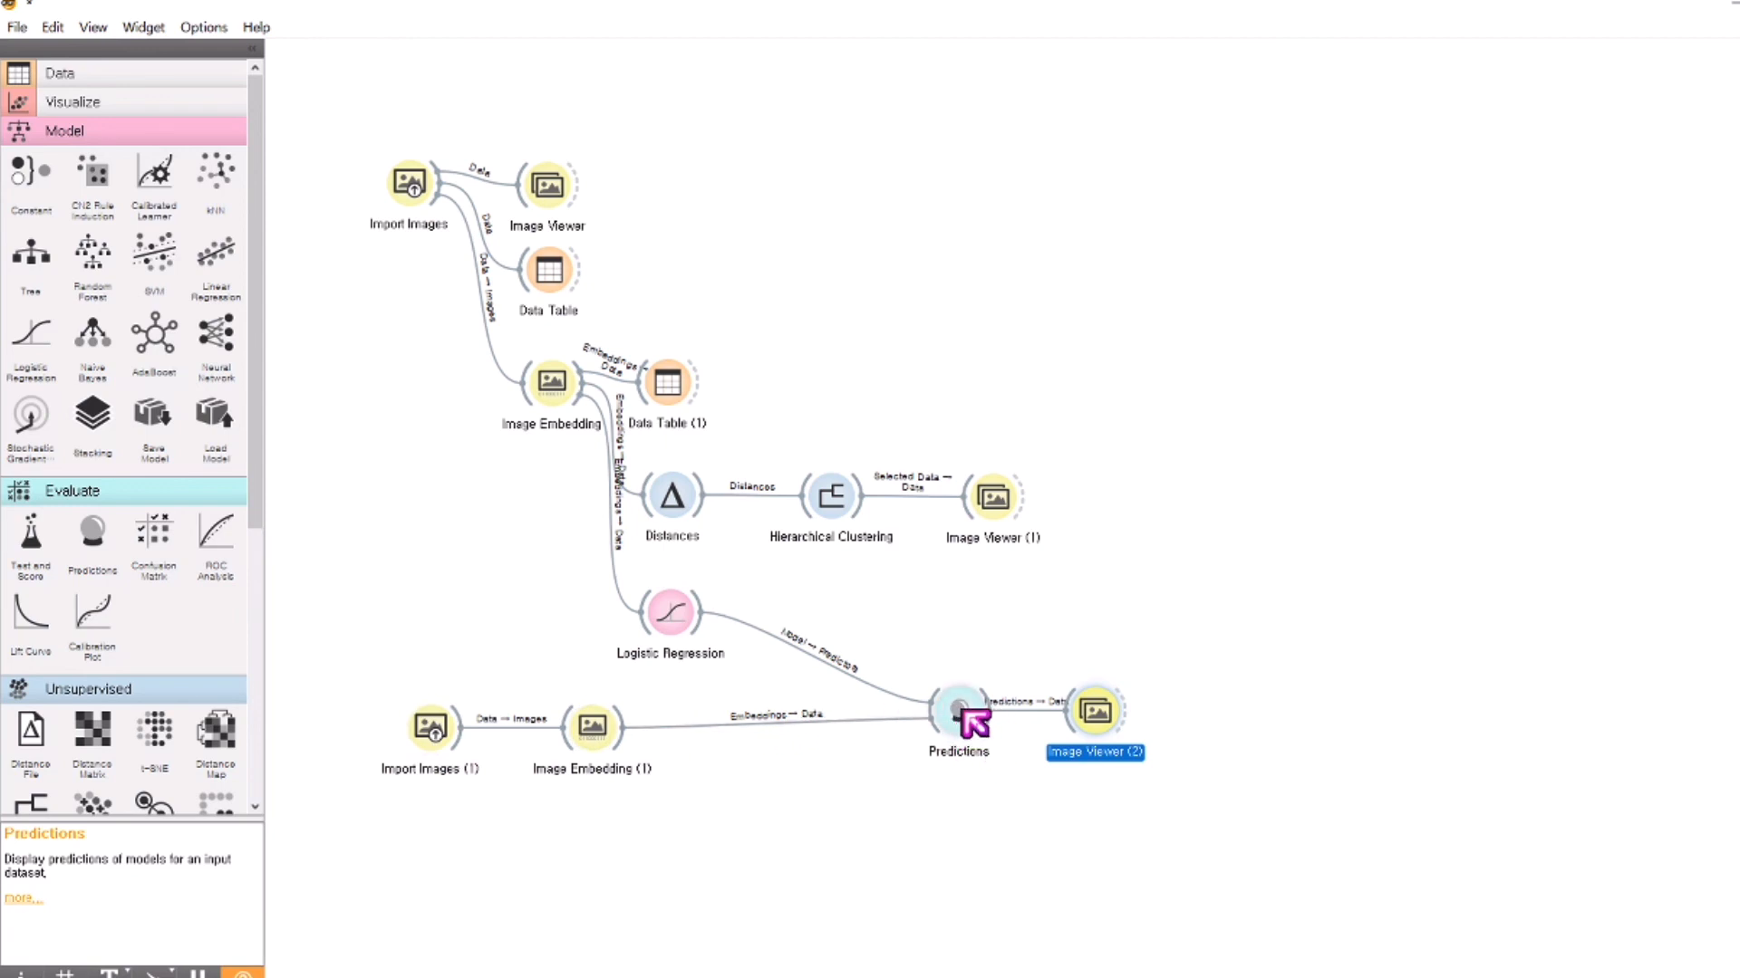
# - Examine the Logistic Regression class predictions for the test images in the Predictions widget, and close it
pyautogui.click(963, 713)
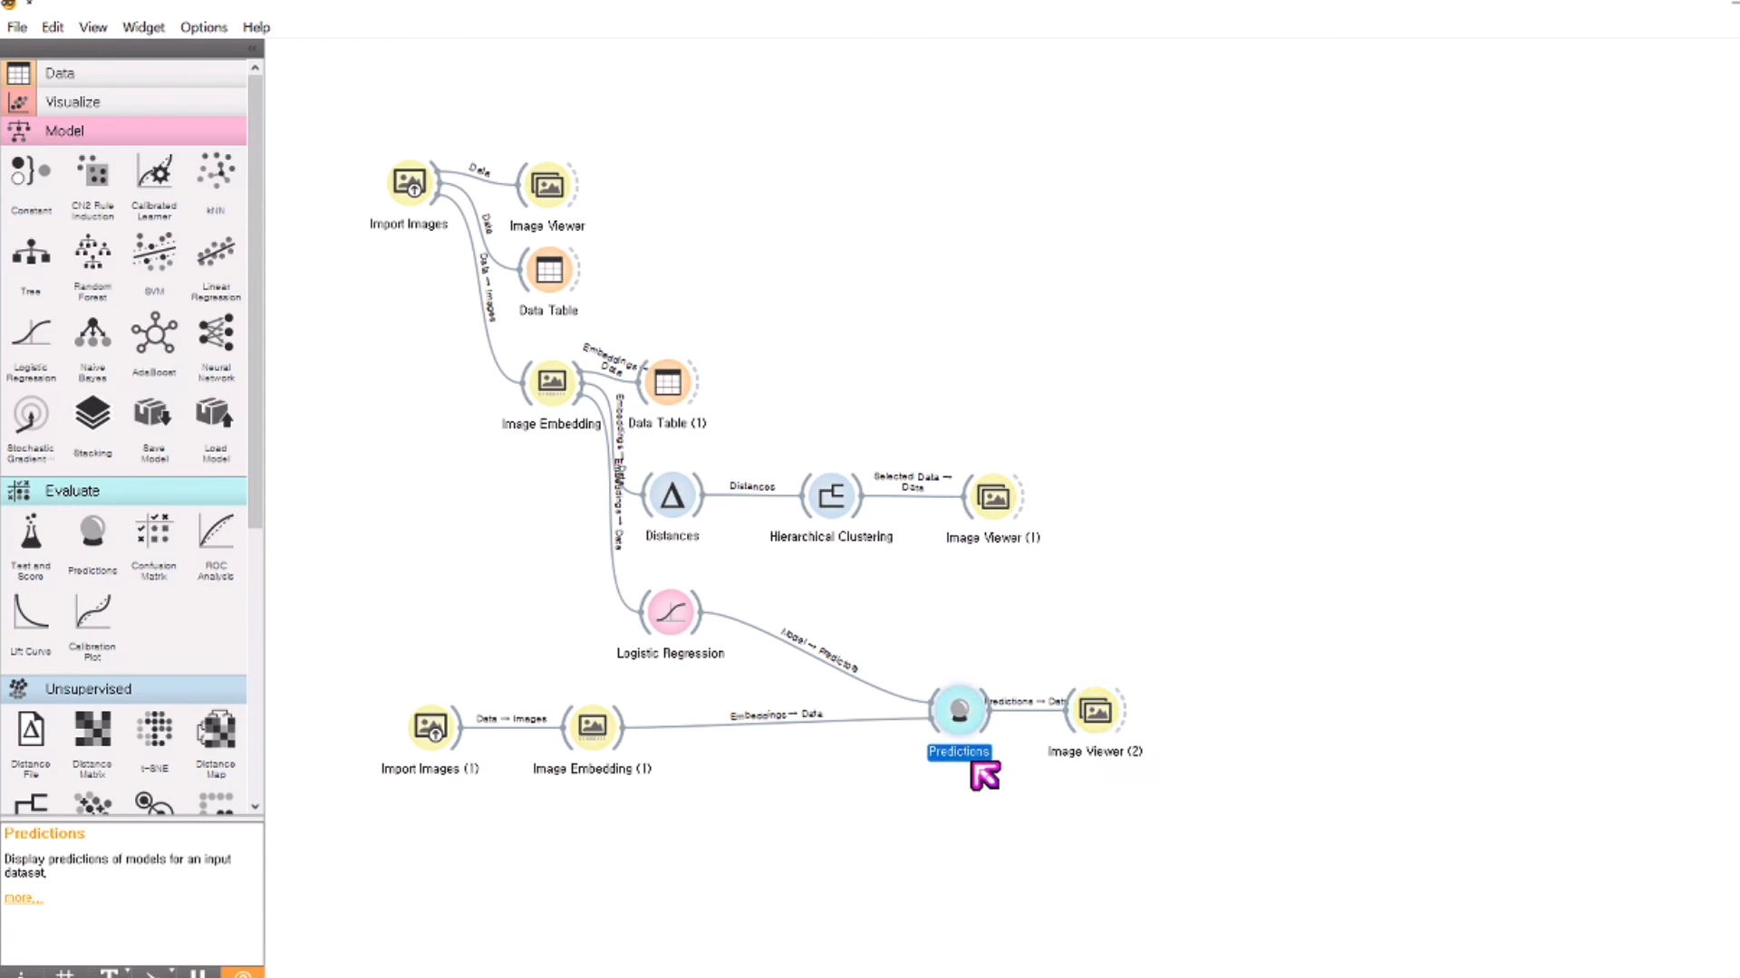
pyautogui.doubleClick(962, 709)
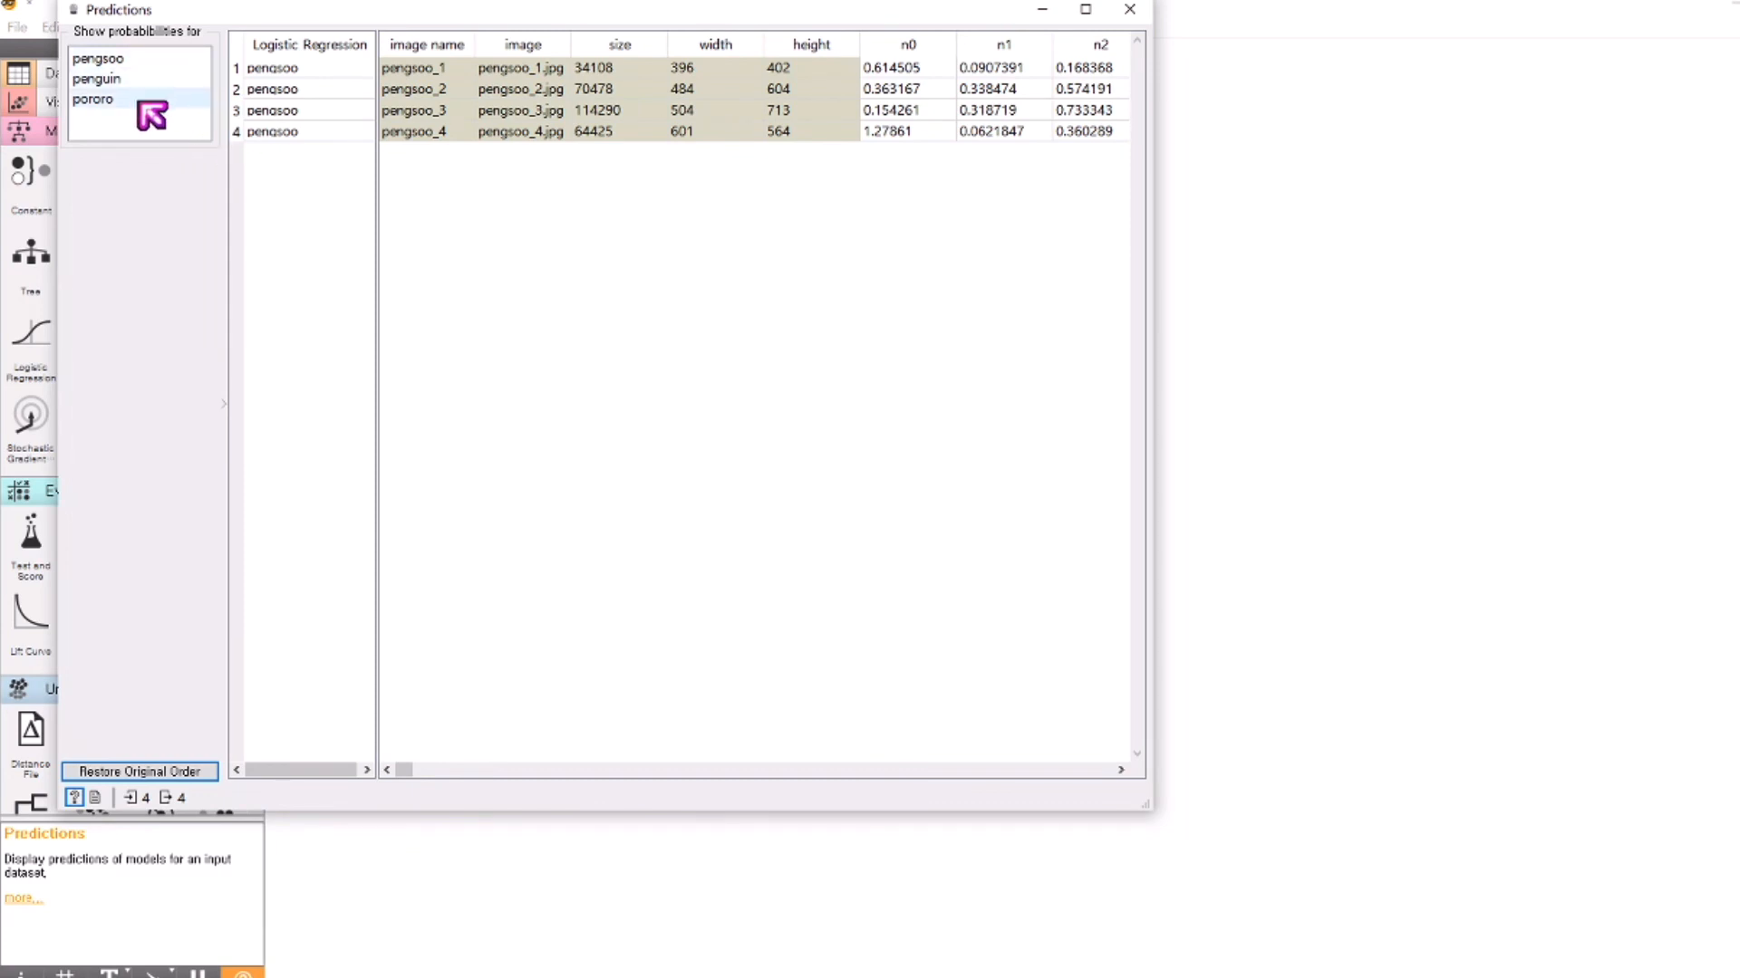
pyautogui.click(1130, 11)
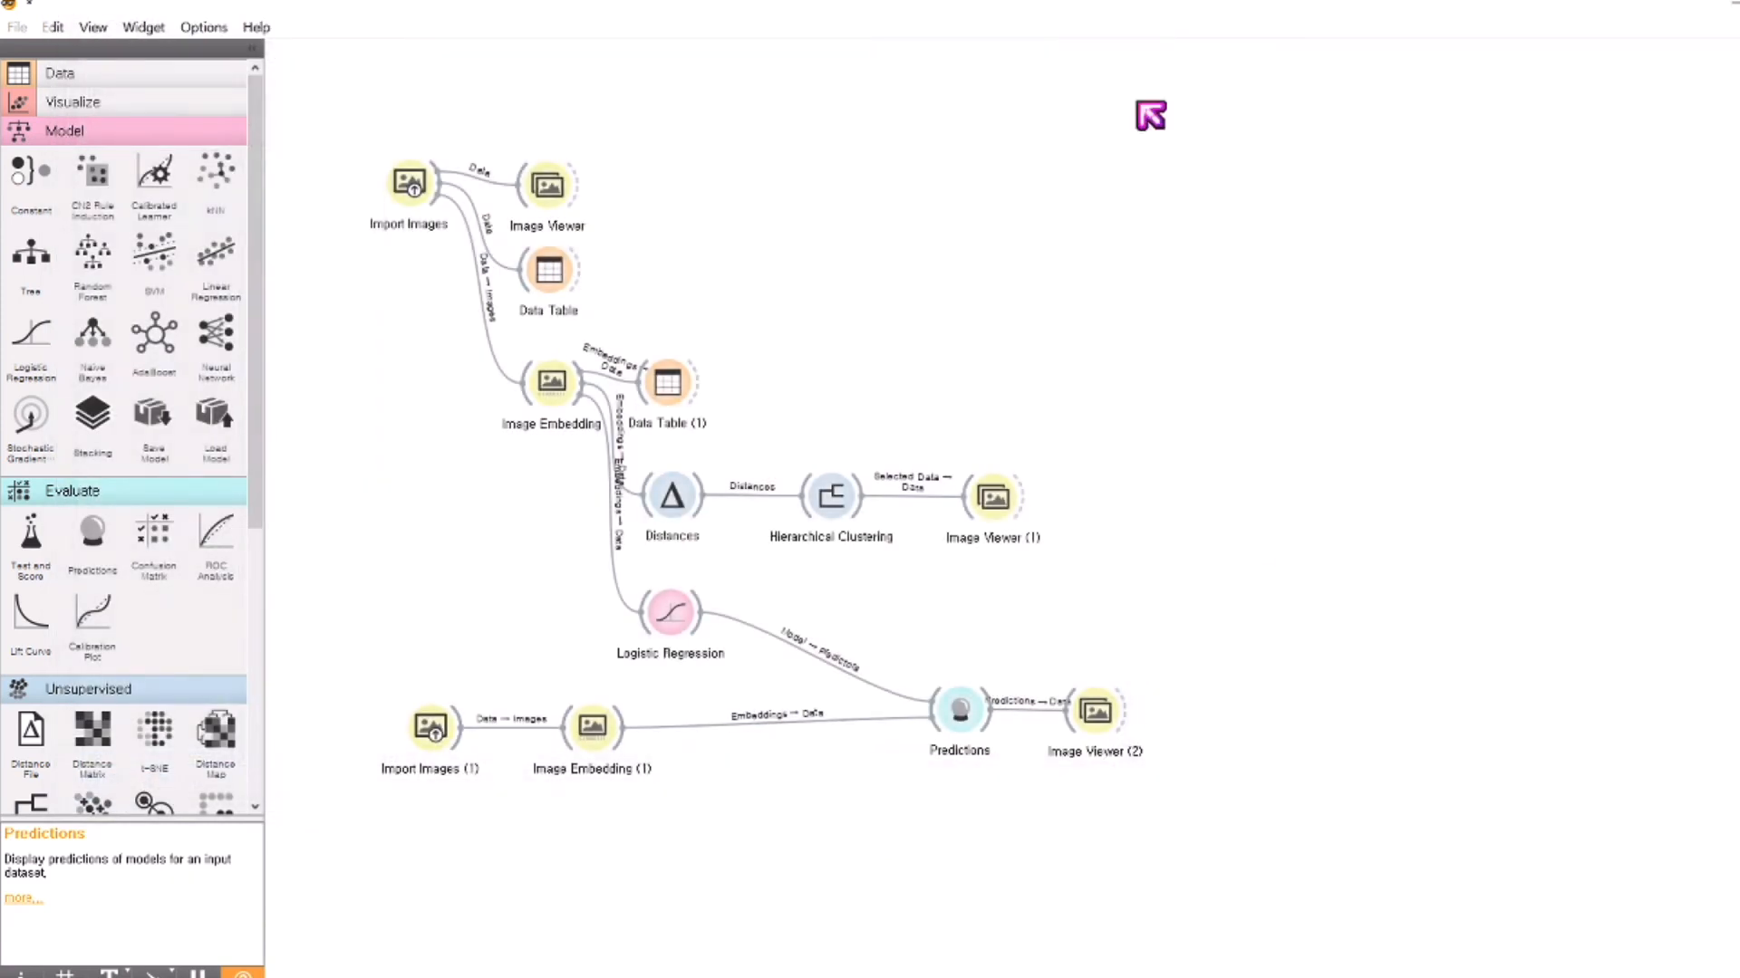
# - View the predicted test images in the Image Viewer attached to Predictions, dismissing the tip, and close the viewer
pyautogui.doubleClick(1096, 716)
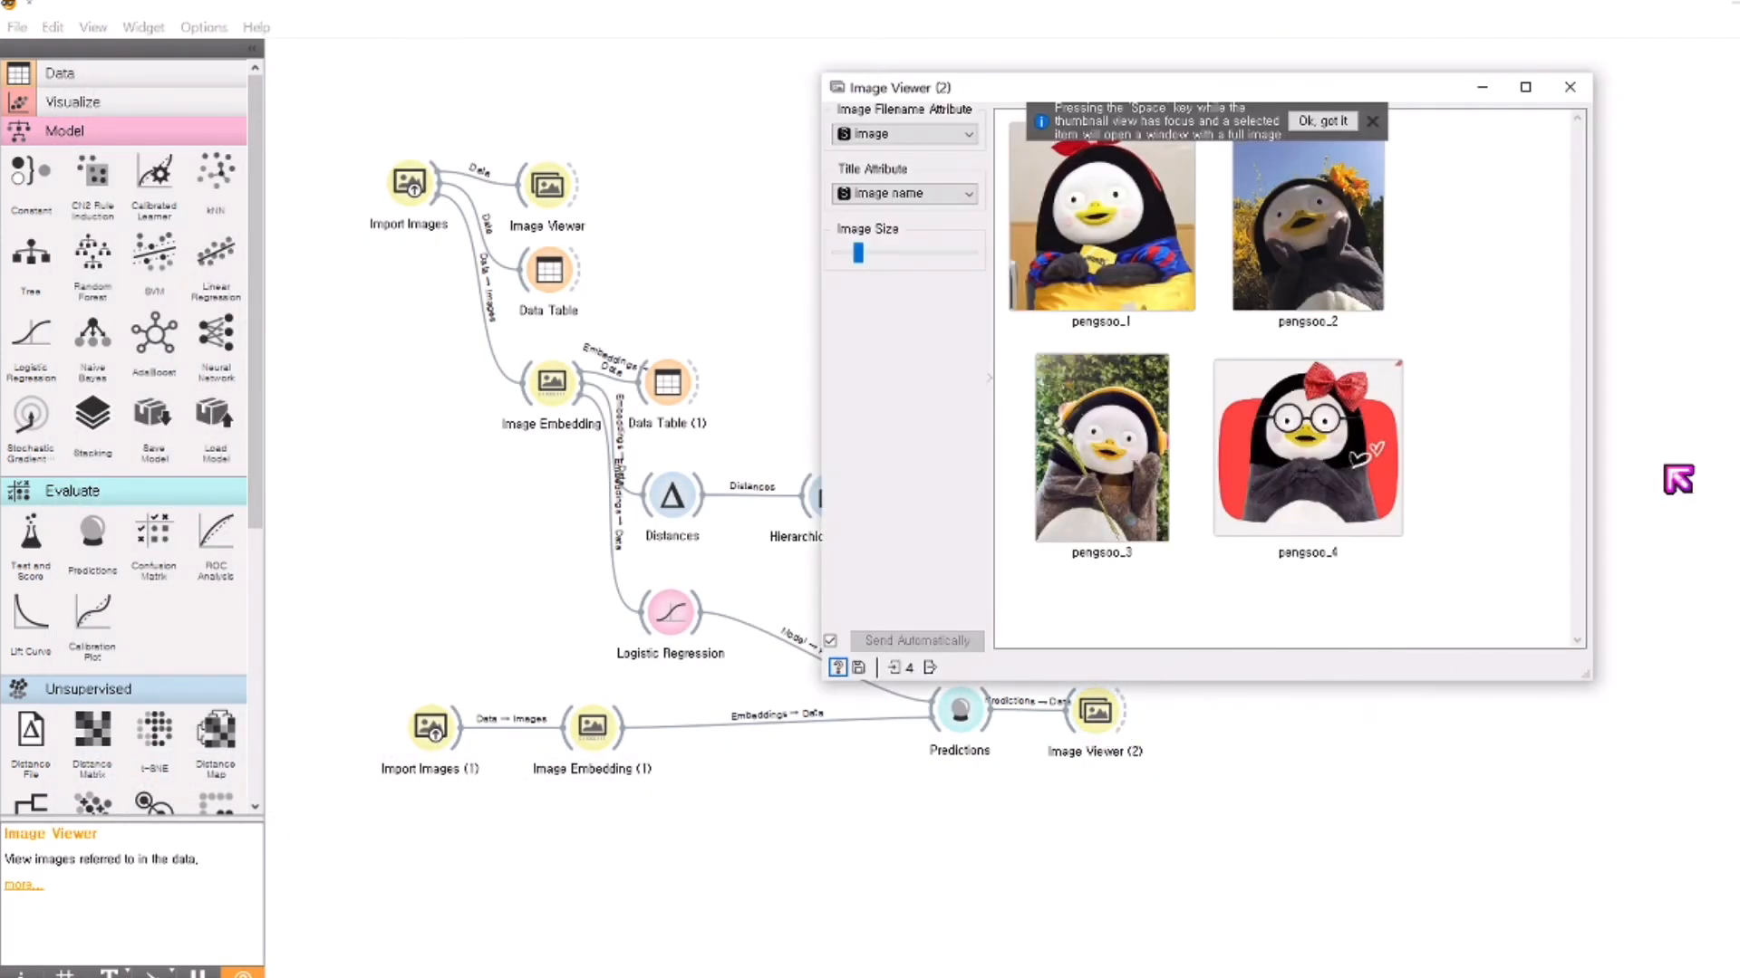
pyautogui.click(1373, 121)
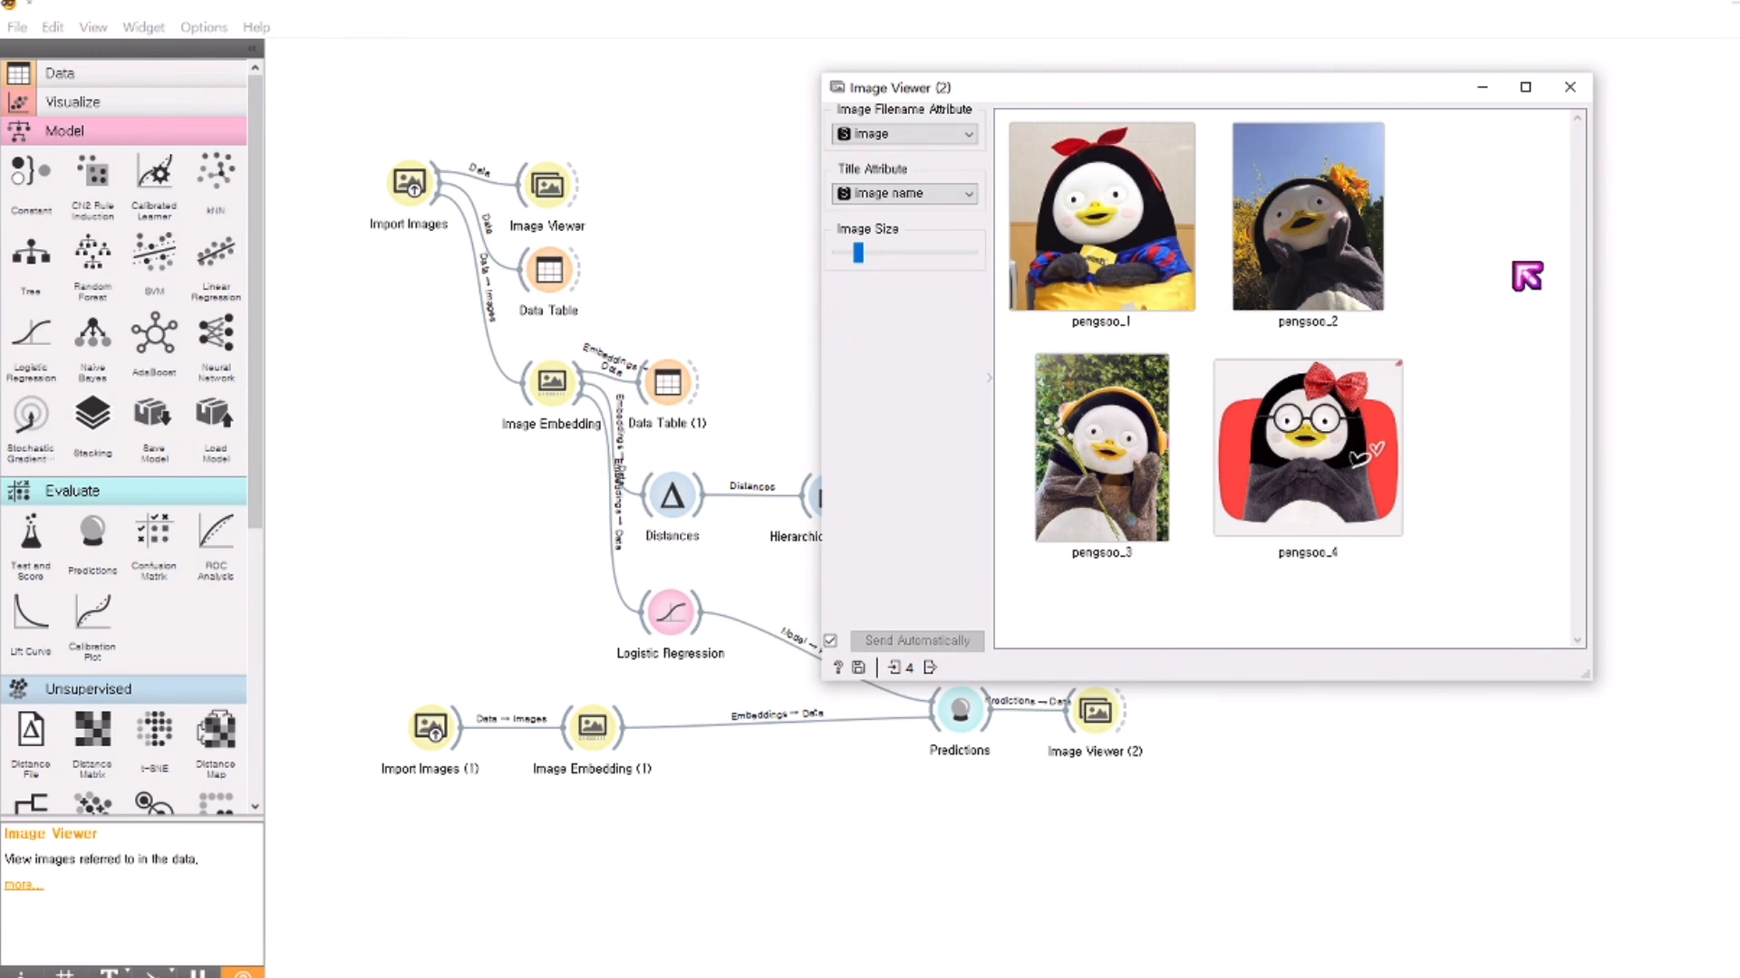
pyautogui.click(1577, 92)
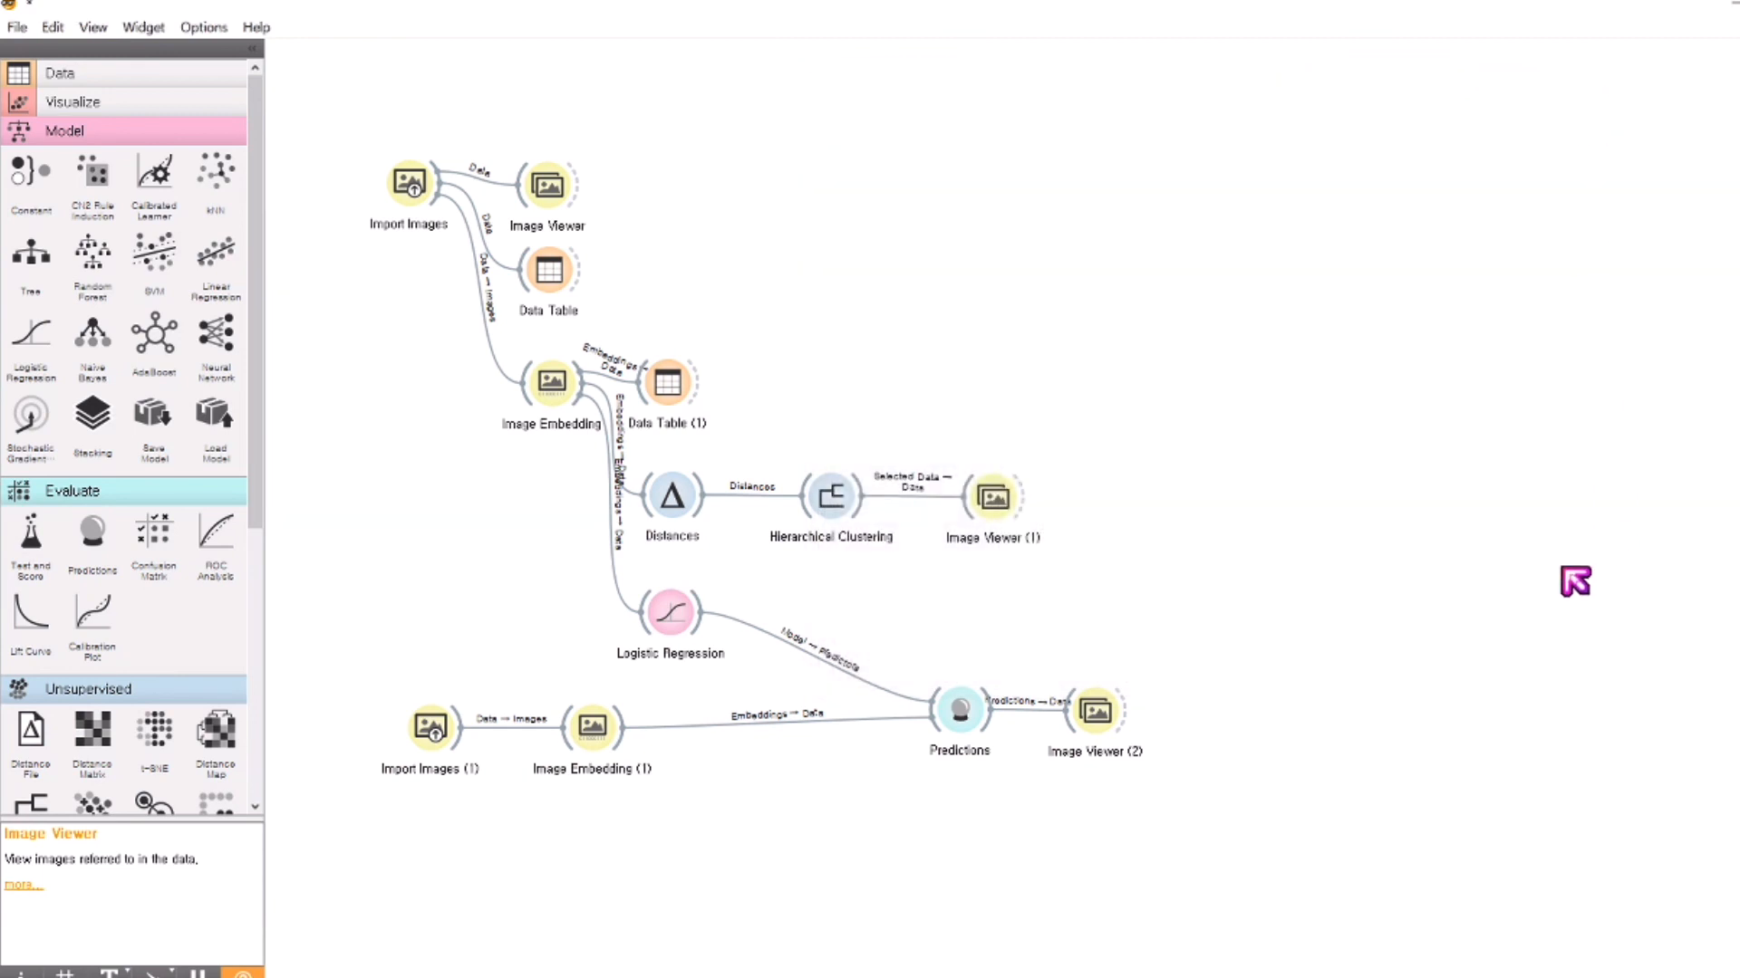